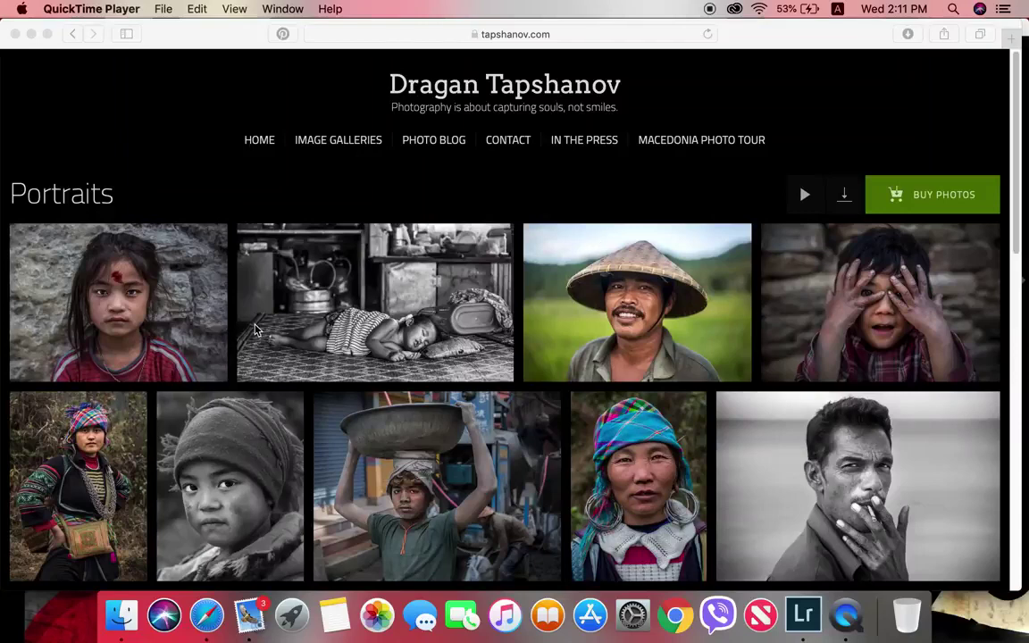
Look through the Portraits gallery page from the heading down to the last photo of the boy with the stick.
{"action": "scroll", "coordinate": [280, 287], "scroll_direction": "down", "scroll_amount": 5}
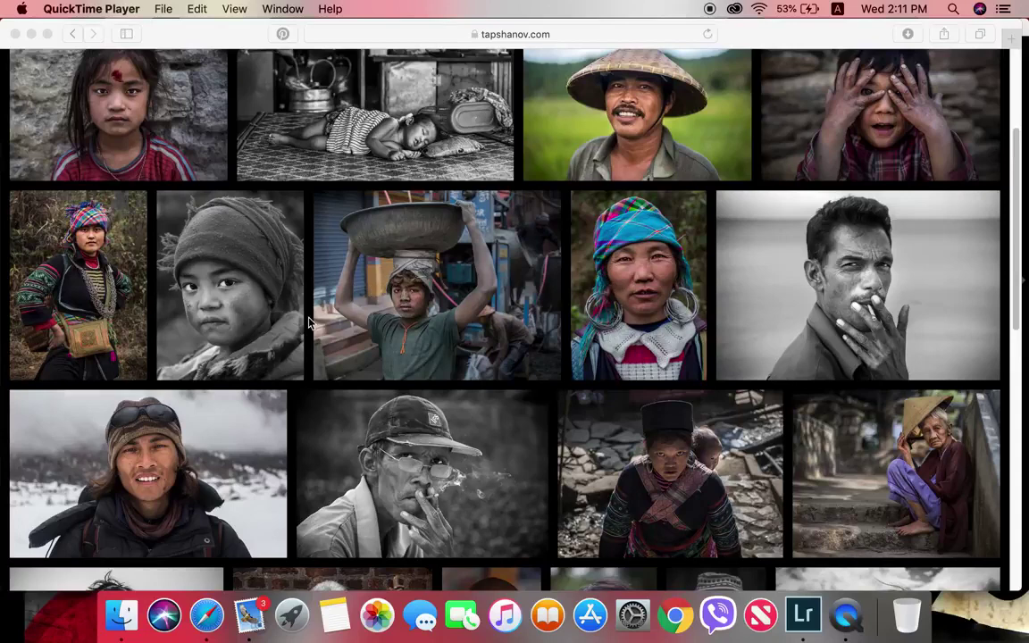
{"action": "scroll", "coordinate": [447, 320], "scroll_direction": "up", "scroll_amount": 5}
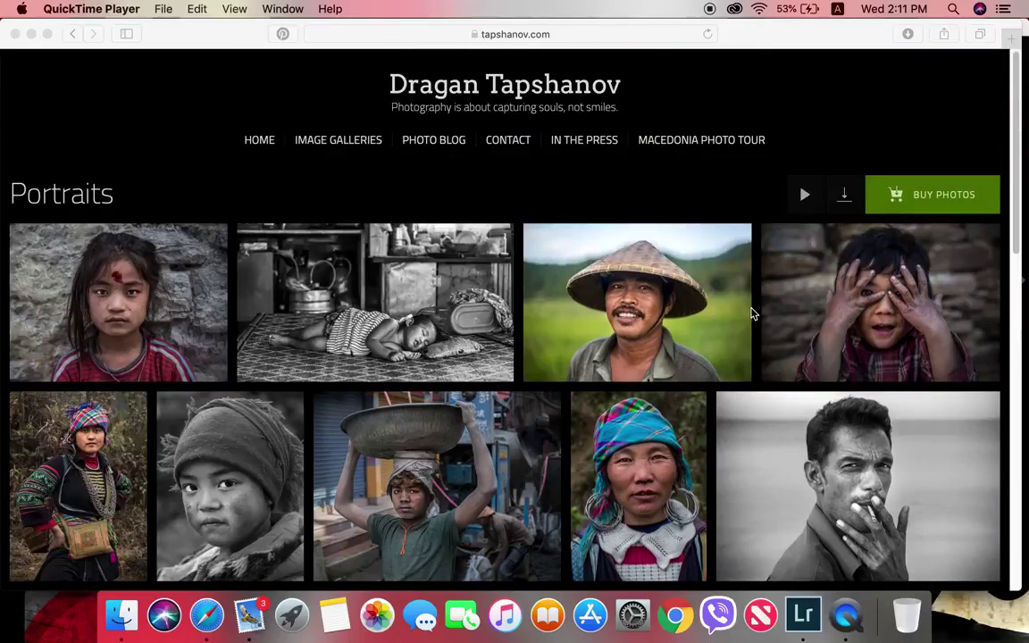
{"action": "scroll", "coordinate": [390, 315], "scroll_direction": "down", "scroll_amount": 3}
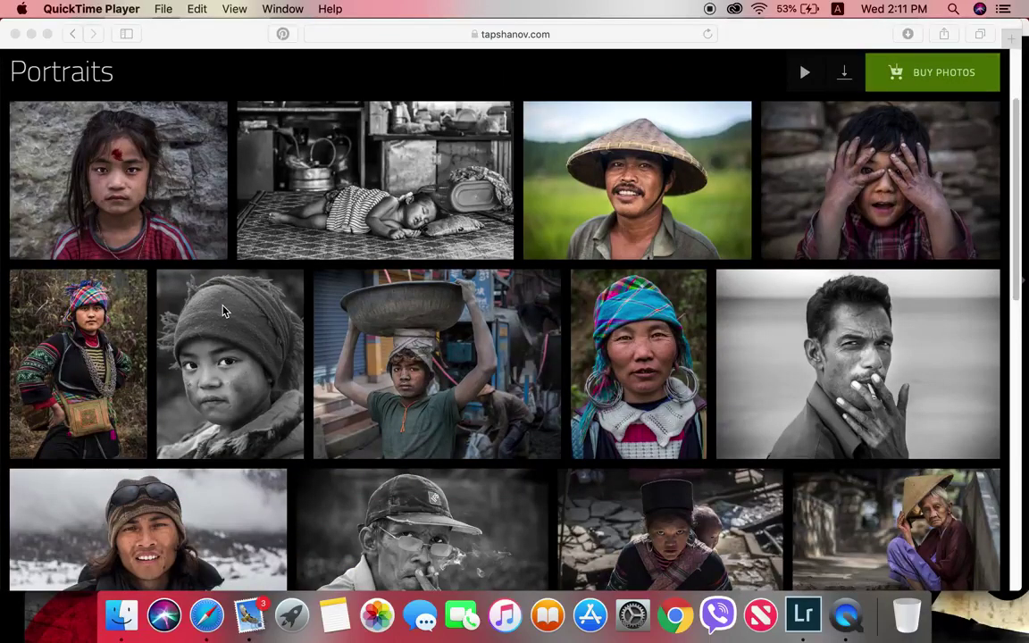
{"action": "scroll", "coordinate": [165, 220], "scroll_direction": "down", "scroll_amount": 5}
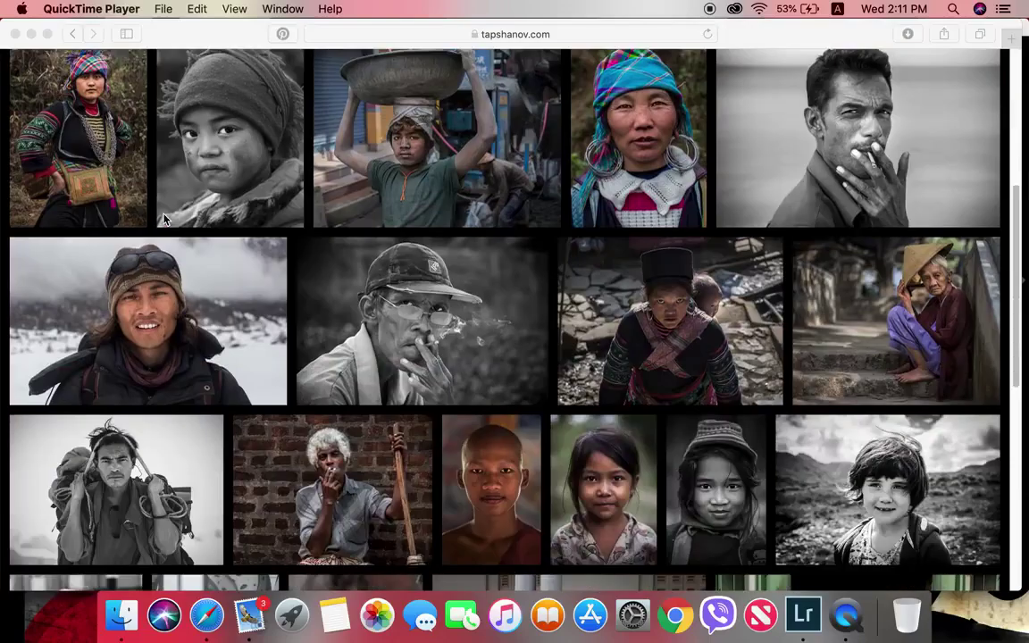
{"action": "scroll", "coordinate": [350, 215], "scroll_direction": "down", "scroll_amount": 12}
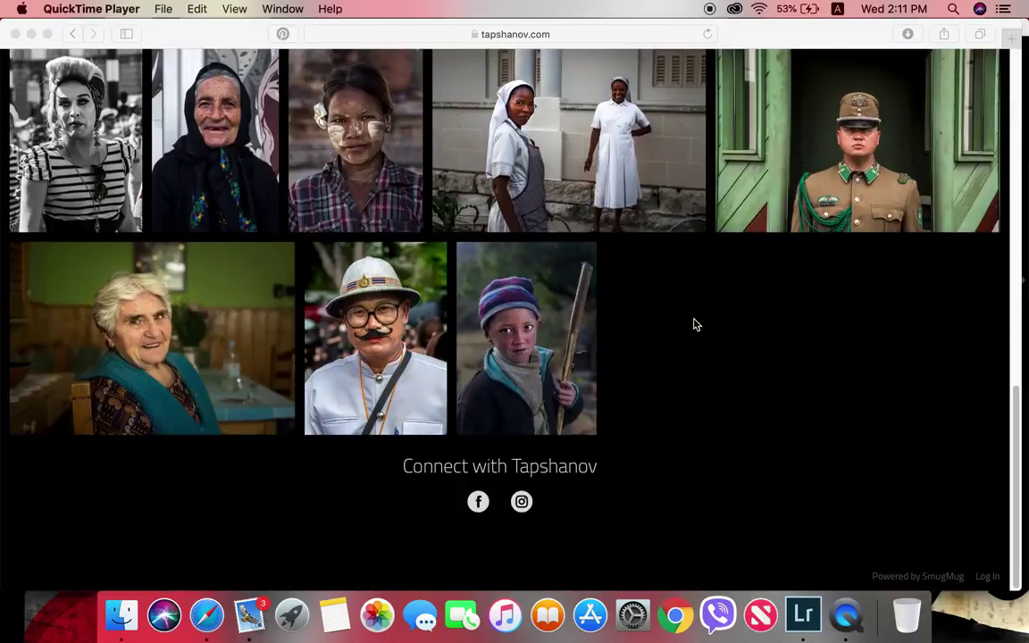
{"action": "scroll", "coordinate": [521, 327], "scroll_direction": "up", "scroll_amount": 20}
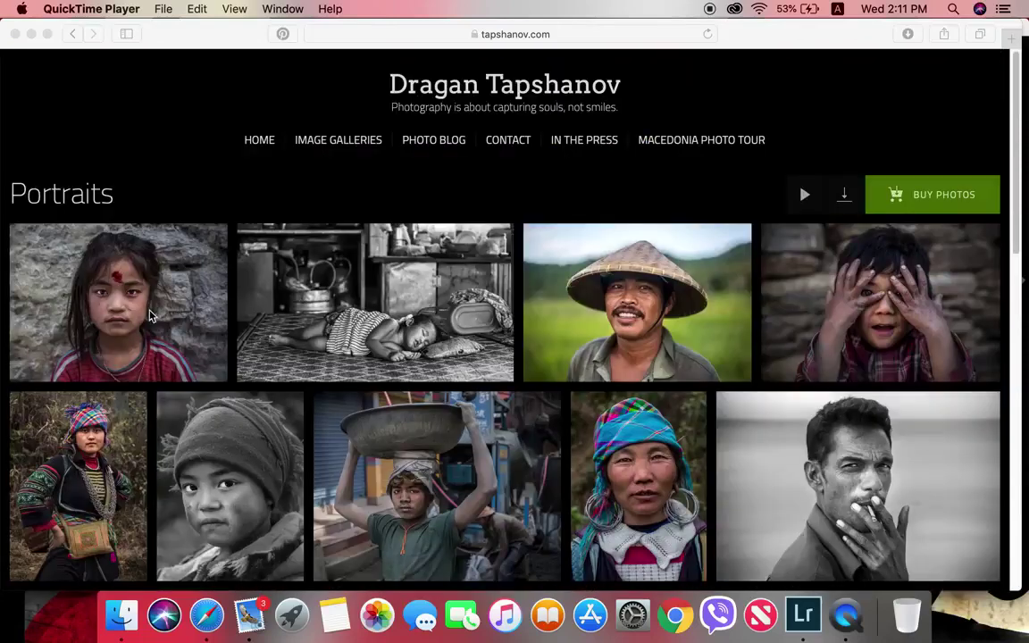
{"action": "scroll", "coordinate": [210, 298], "scroll_direction": "down", "scroll_amount": 12}
{"action": "scroll", "coordinate": [215, 298], "scroll_direction": "down", "scroll_amount": 6}
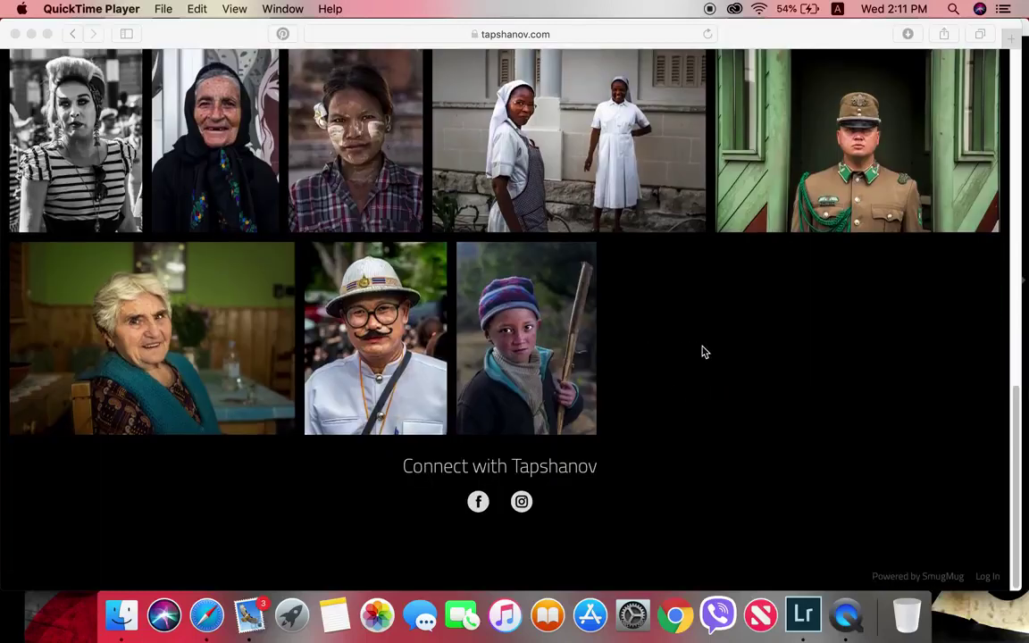
{"action": "left_click", "coordinate": [762, 361]}
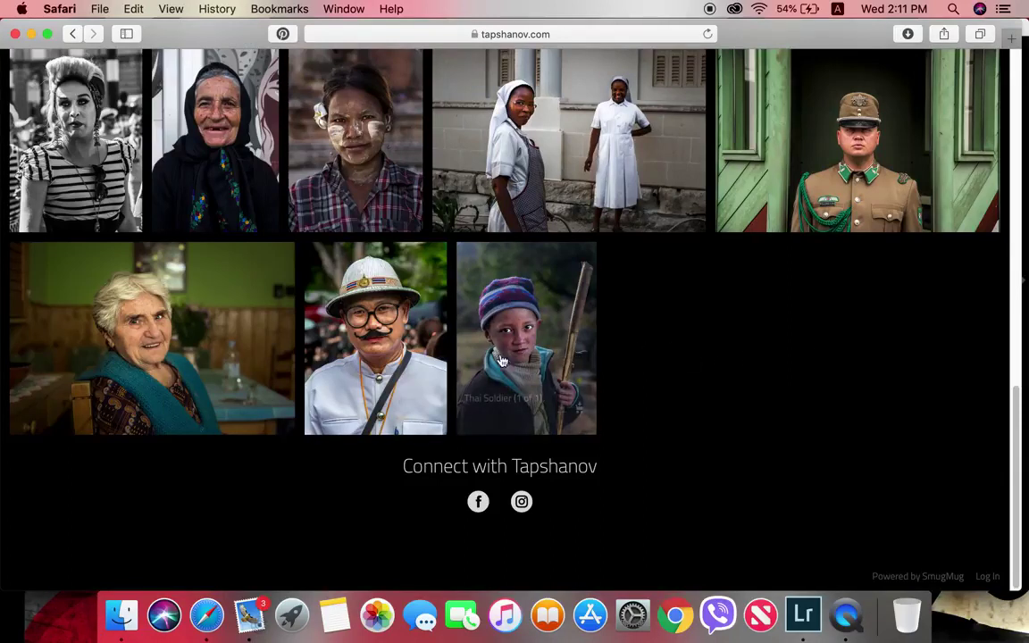
Switch to Lightroom Classic and set the boy's portrait to Highlights -100 and Shadows +37.
{"action": "left_click", "coordinate": [803, 615]}
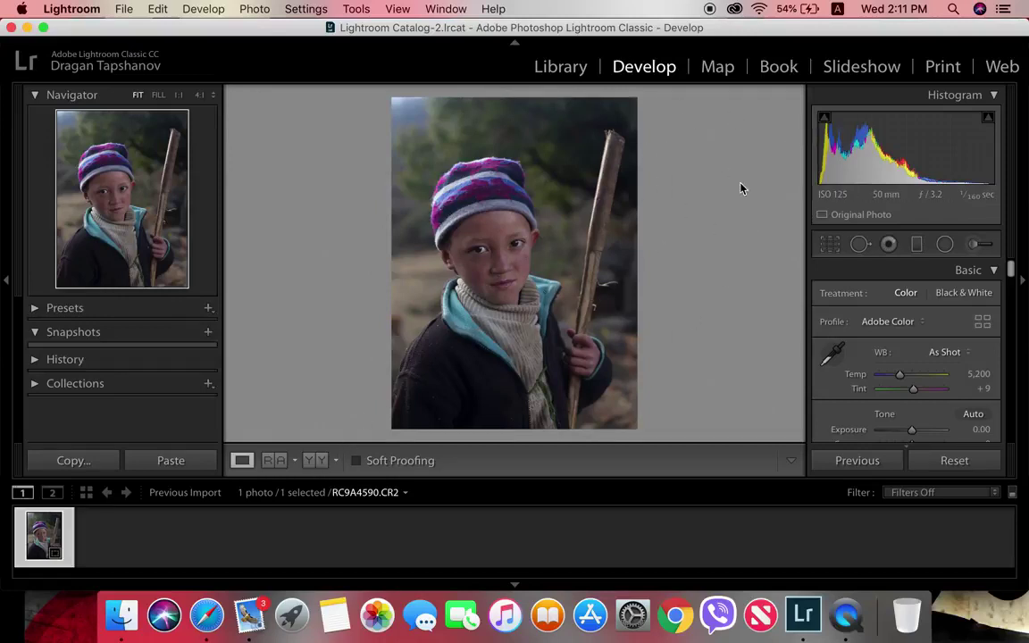
{"action": "scroll", "coordinate": [883, 366], "scroll_direction": "down", "scroll_amount": 2}
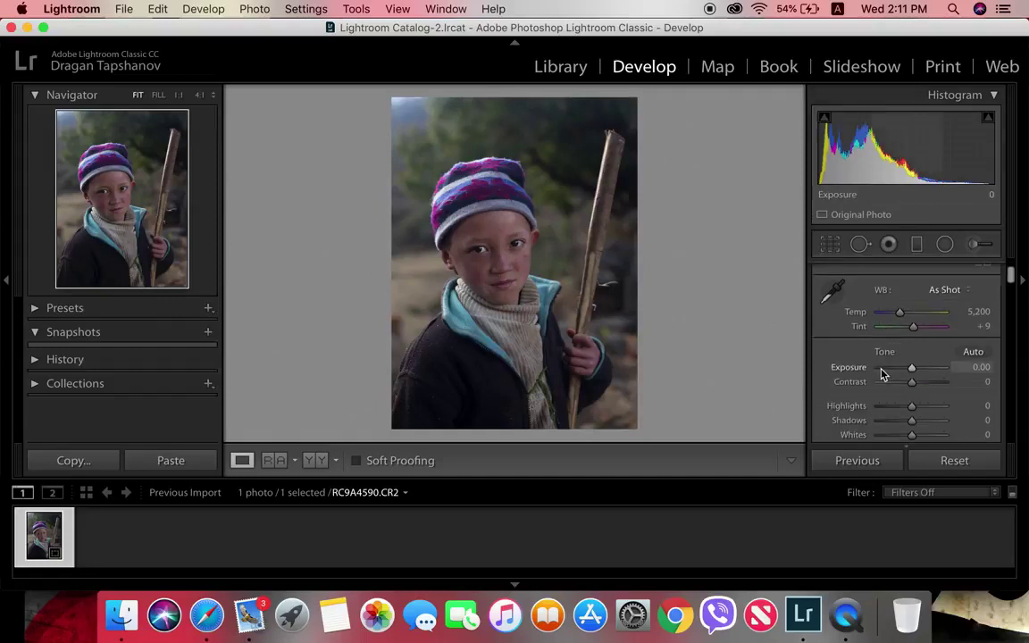
{"action": "left_click", "coordinate": [879, 408]}
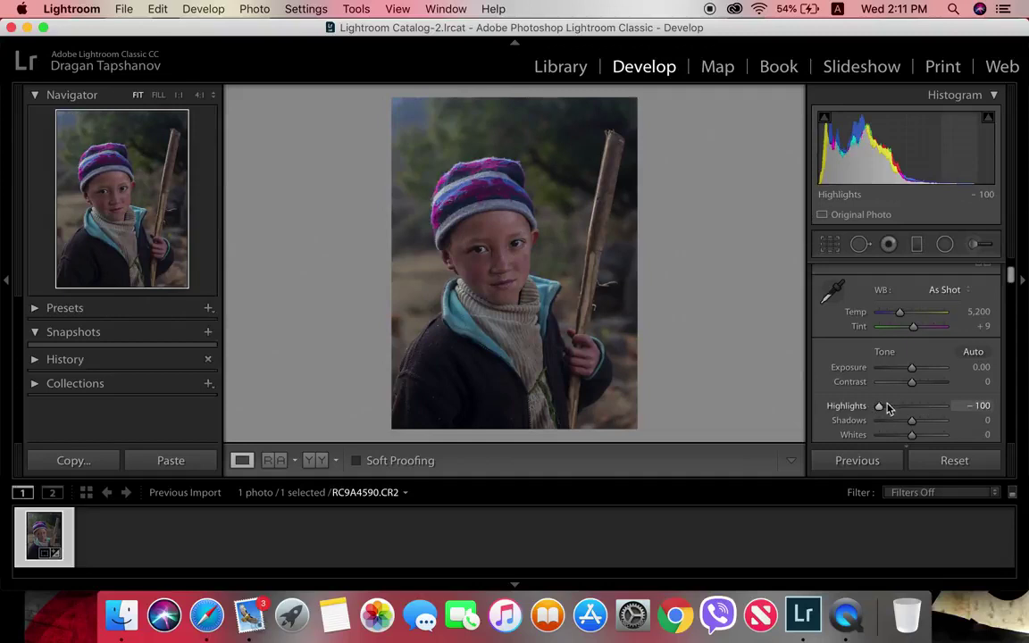
{"action": "left_click_drag", "start_coordinate": [923, 427], "coordinate": [926, 427]}
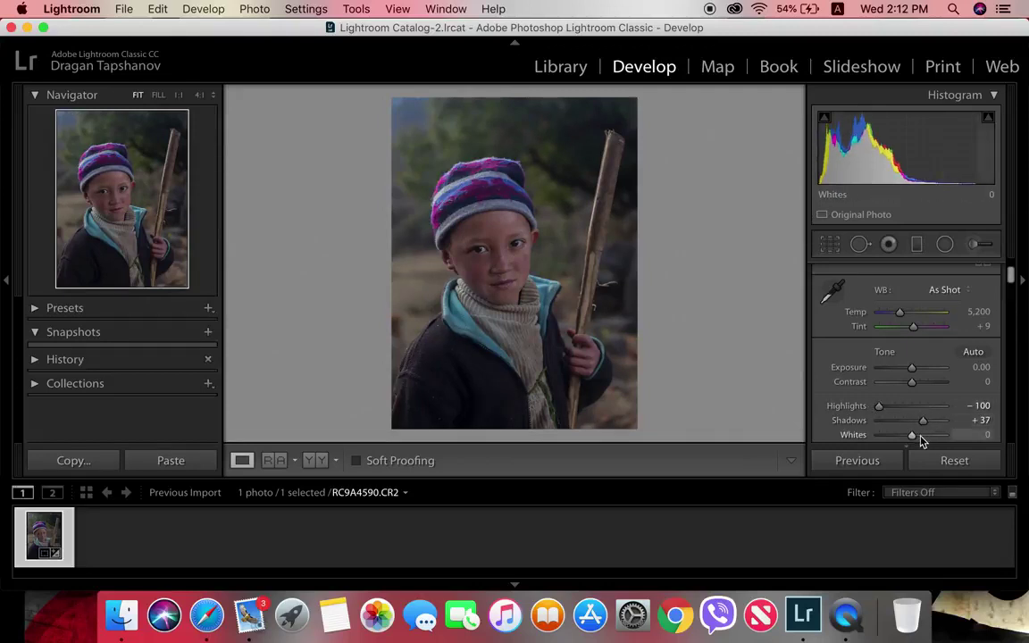
Set the portrait's Whites to +30, Blacks to -21 and Exposure to +0.30.
{"action": "left_click", "coordinate": [920, 436]}
{"action": "left_click_drag", "start_coordinate": [923, 440], "coordinate": [921, 437]}
{"action": "scroll", "coordinate": [907, 411], "scroll_direction": "down", "scroll_amount": 1}
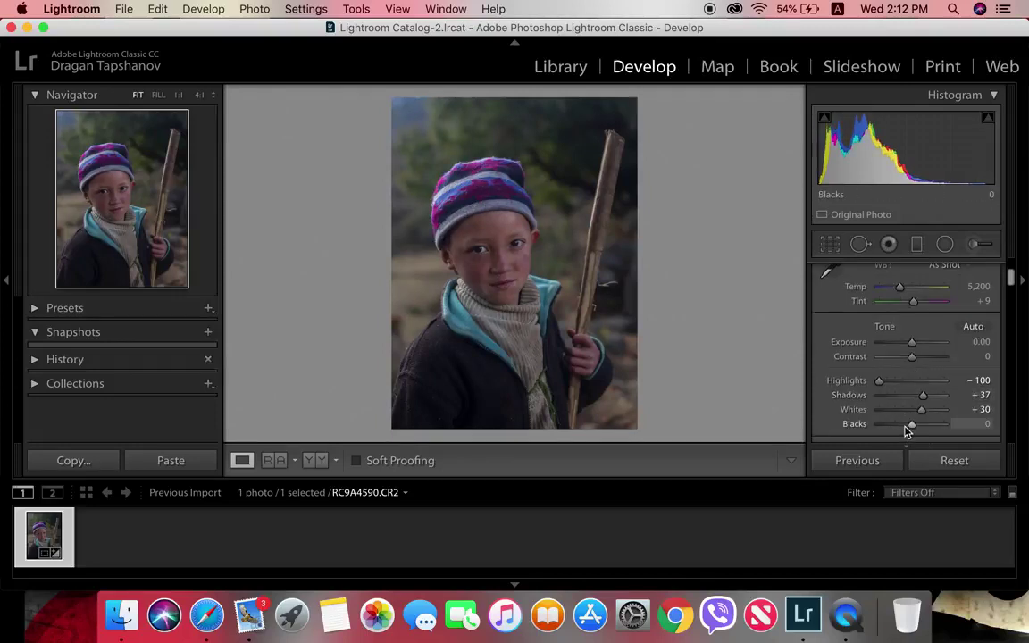
{"action": "left_click", "coordinate": [904, 425]}
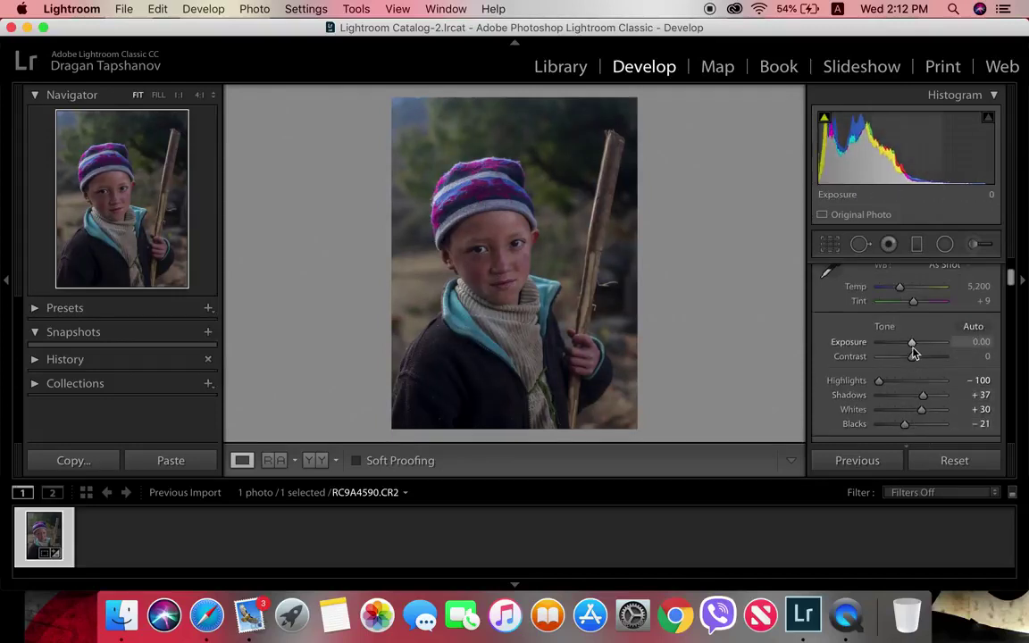
{"action": "left_click_drag", "start_coordinate": [915, 347], "coordinate": [918, 348]}
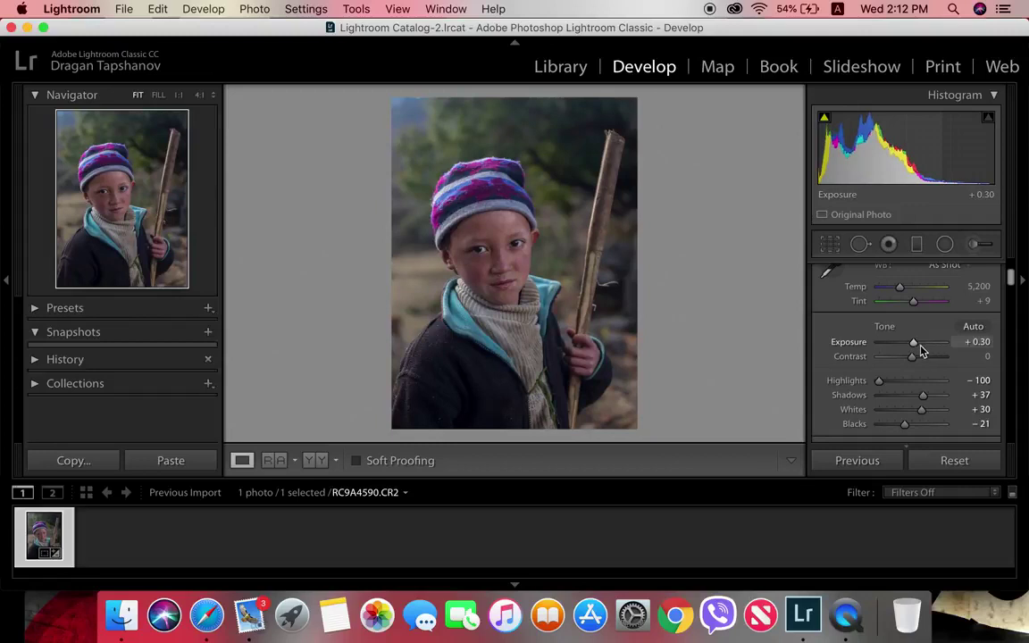
Set the portrait's Clarity to +6, Saturation to -21 and Vibrance to +9.
{"action": "scroll", "coordinate": [873, 373], "scroll_direction": "down", "scroll_amount": 3}
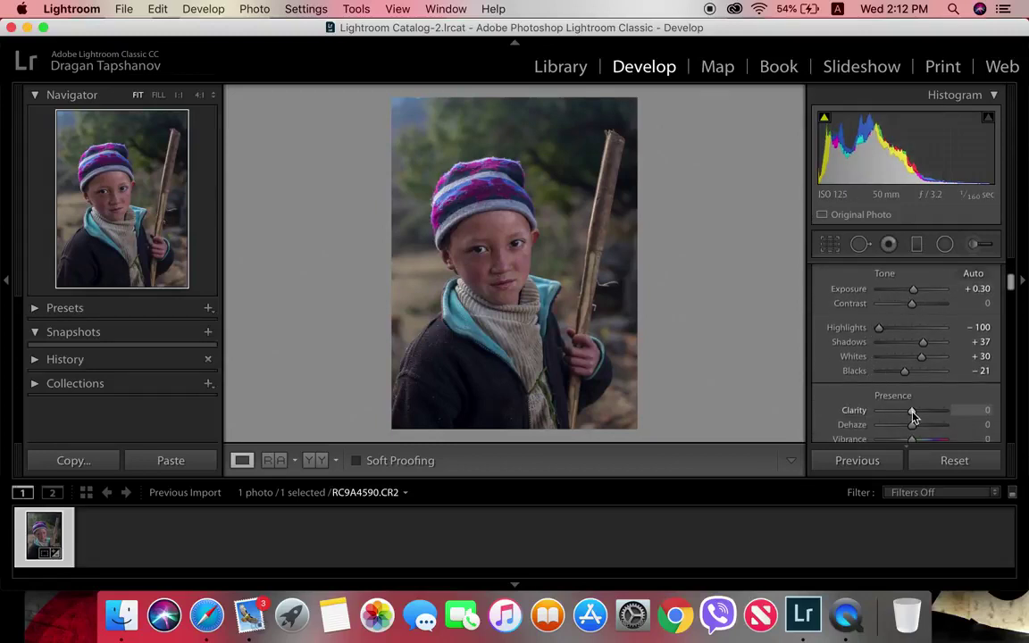
{"action": "left_click_drag", "start_coordinate": [913, 414], "coordinate": [917, 416]}
{"action": "scroll", "coordinate": [887, 395], "scroll_direction": "down", "scroll_amount": 1}
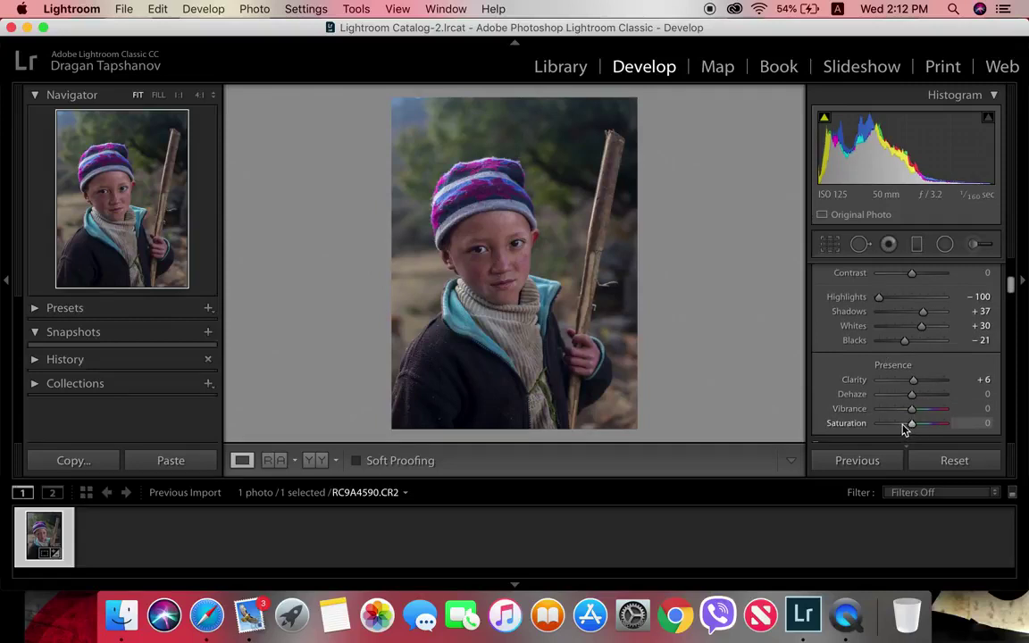
{"action": "left_click", "coordinate": [903, 425]}
{"action": "left_click_drag", "start_coordinate": [903, 425], "coordinate": [906, 426]}
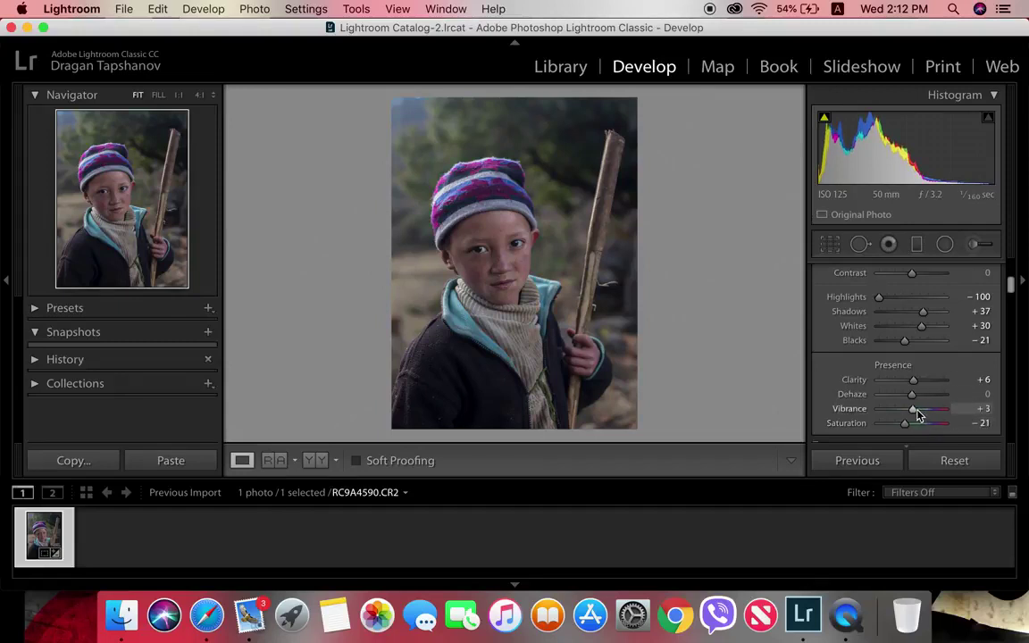
{"action": "left_click_drag", "start_coordinate": [920, 415], "coordinate": [923, 415]}
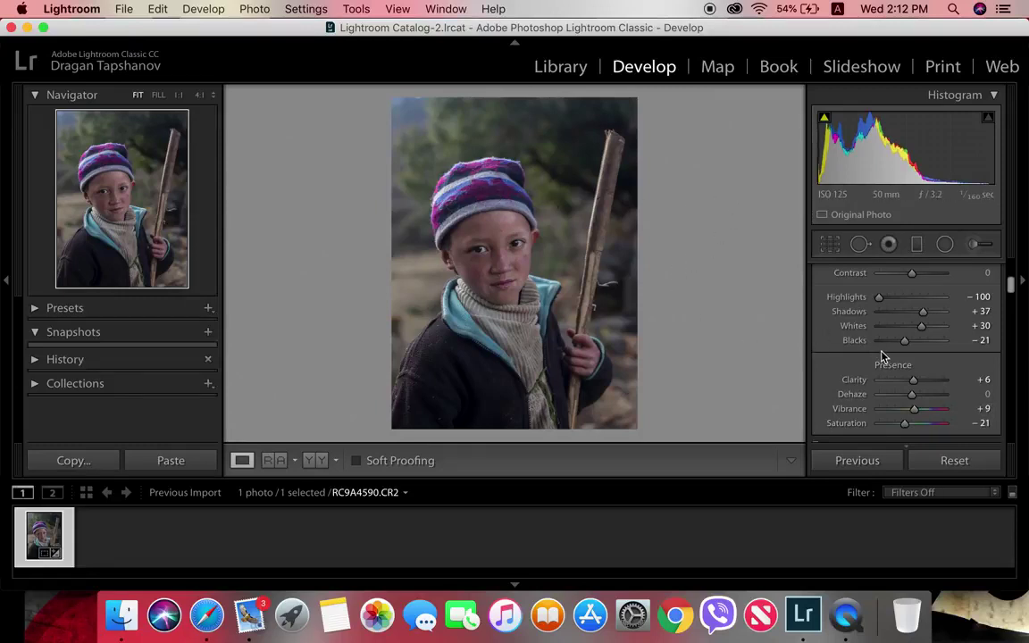
Raise the portrait's Sharpening Amount to 63.
{"action": "scroll", "coordinate": [904, 368], "scroll_direction": "down", "scroll_amount": 2}
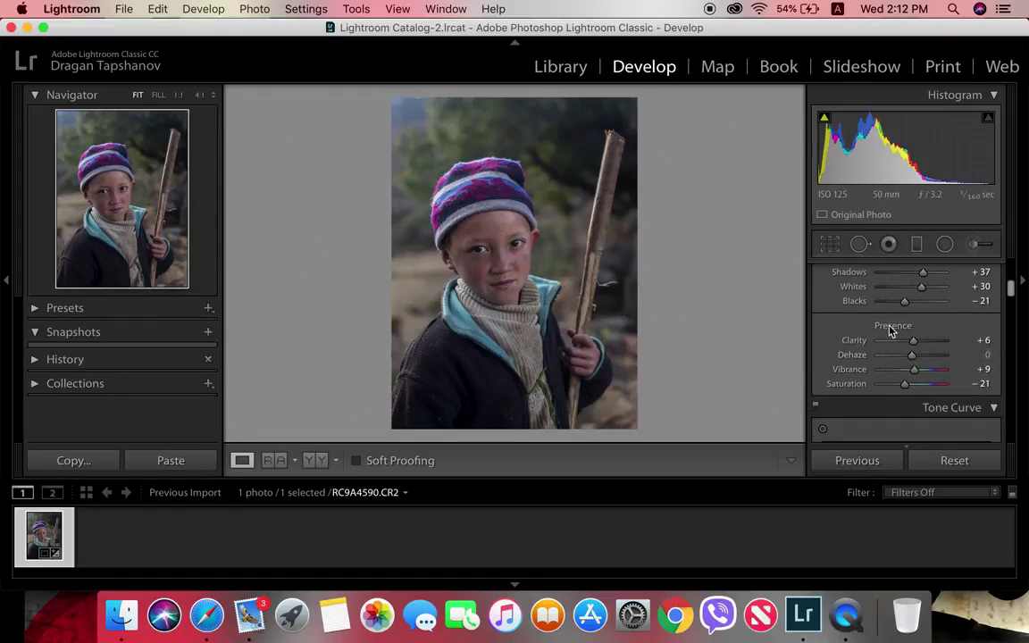
{"action": "scroll", "coordinate": [885, 344], "scroll_direction": "down", "scroll_amount": 3}
{"action": "scroll", "coordinate": [894, 344], "scroll_direction": "down", "scroll_amount": 8}
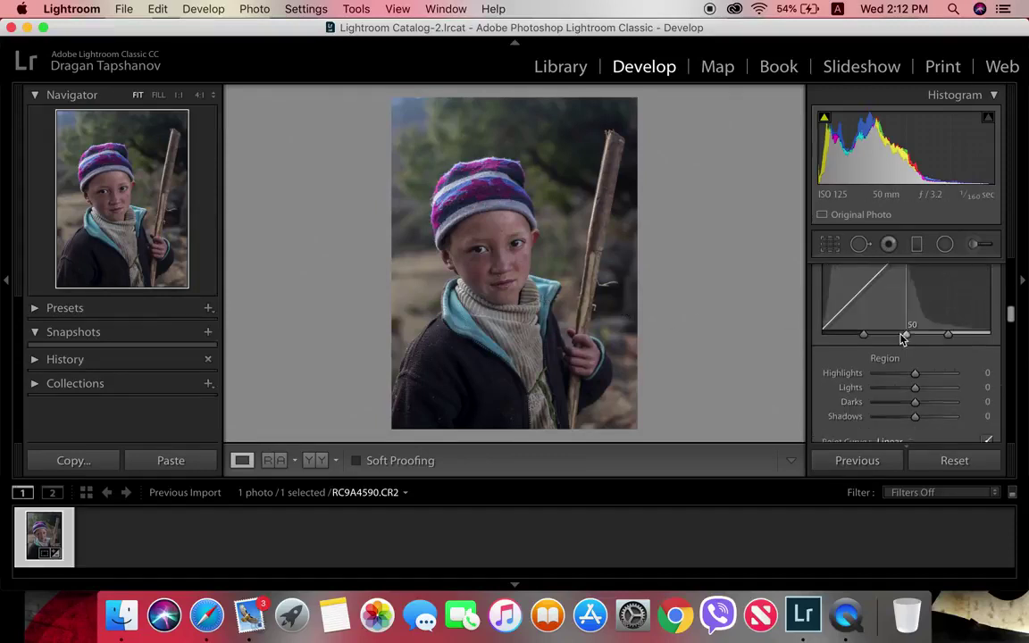
{"action": "scroll", "coordinate": [900, 343], "scroll_direction": "down", "scroll_amount": 10}
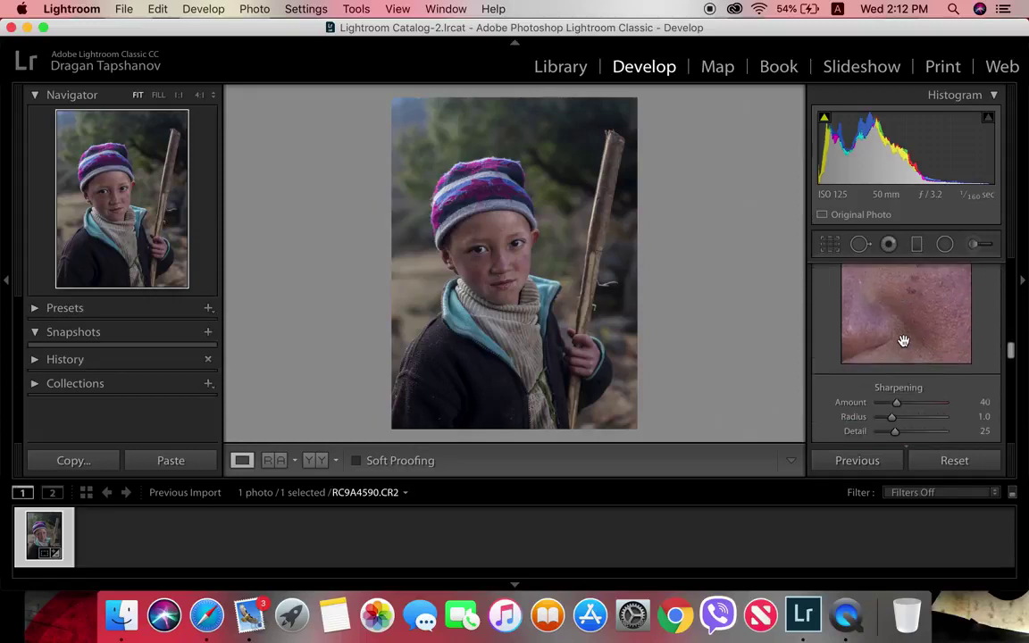
{"action": "left_click_drag", "start_coordinate": [896, 372], "coordinate": [906, 372]}
Enable profile corrections for the lens used in the portrait.
{"action": "scroll", "coordinate": [902, 363], "scroll_direction": "down", "scroll_amount": 4}
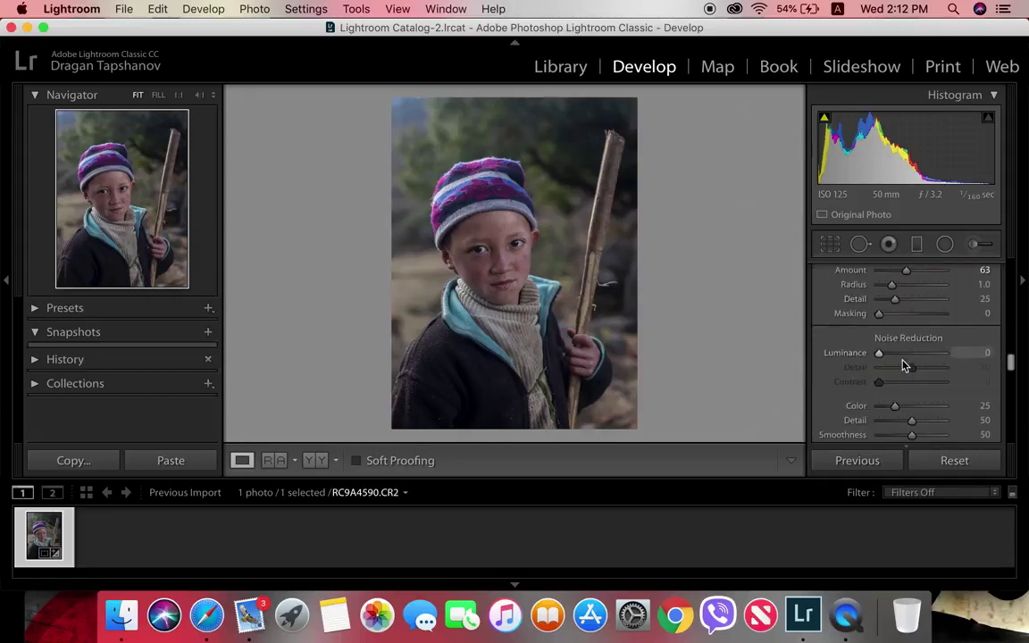
{"action": "scroll", "coordinate": [893, 356], "scroll_direction": "down", "scroll_amount": 5}
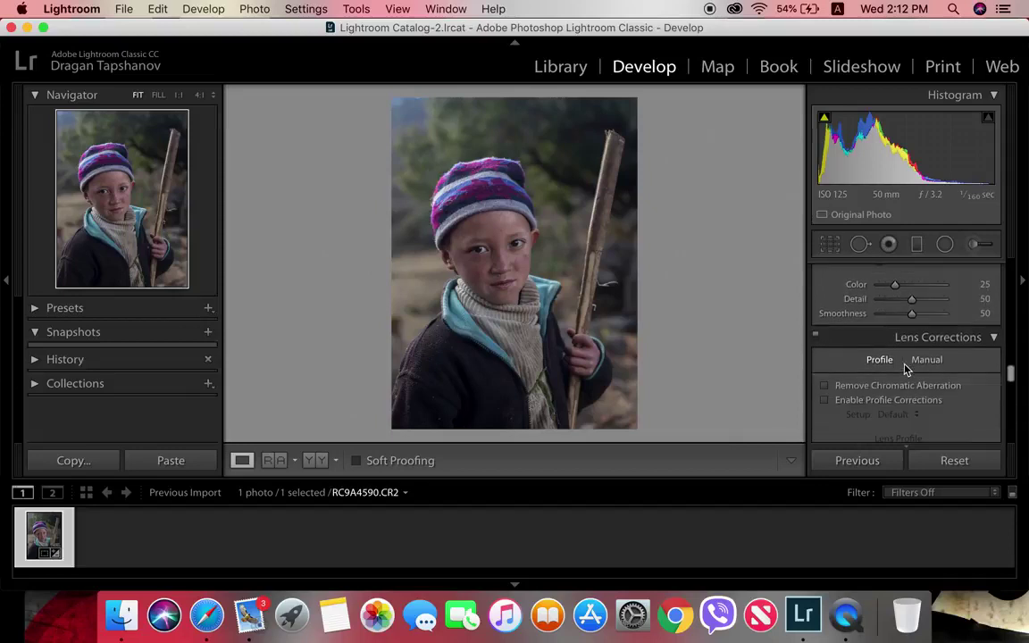
{"action": "scroll", "coordinate": [835, 402], "scroll_direction": "down", "scroll_amount": 2}
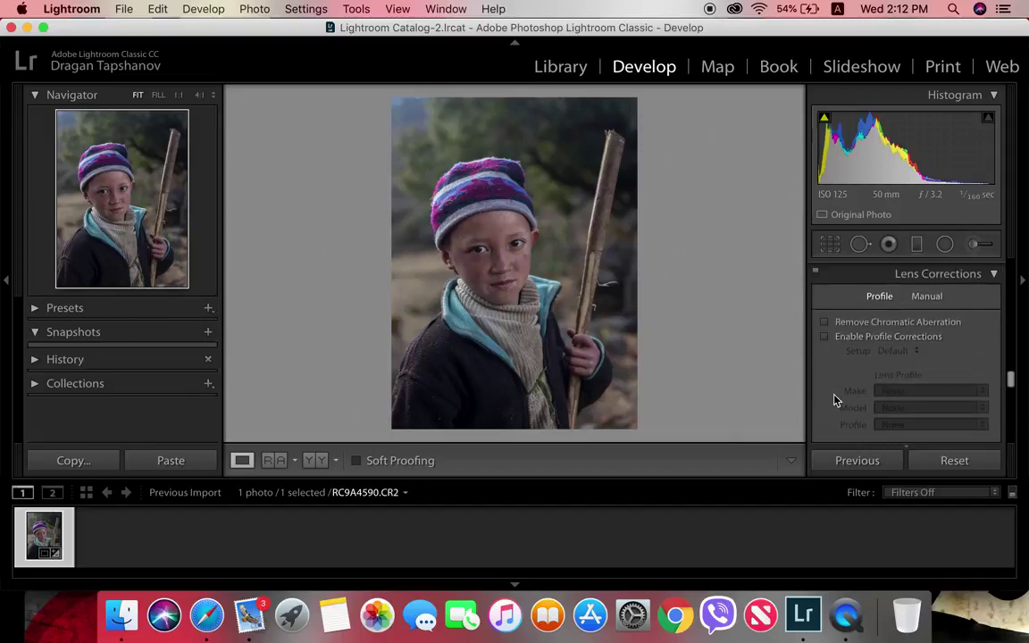
{"action": "left_click", "coordinate": [827, 339]}
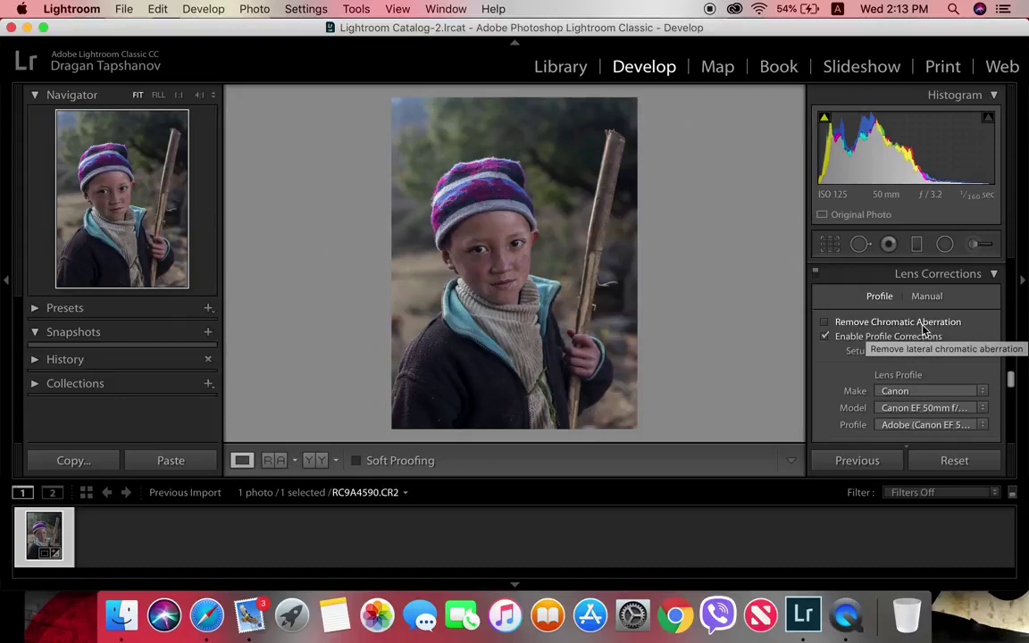
Check the boy's face up close, then place a Radial Filter around it, shifted and tilted to follow the head.
{"action": "scroll", "coordinate": [925, 351], "scroll_direction": "up", "scroll_amount": 5}
{"action": "scroll", "coordinate": [925, 351], "scroll_direction": "up", "scroll_amount": 10}
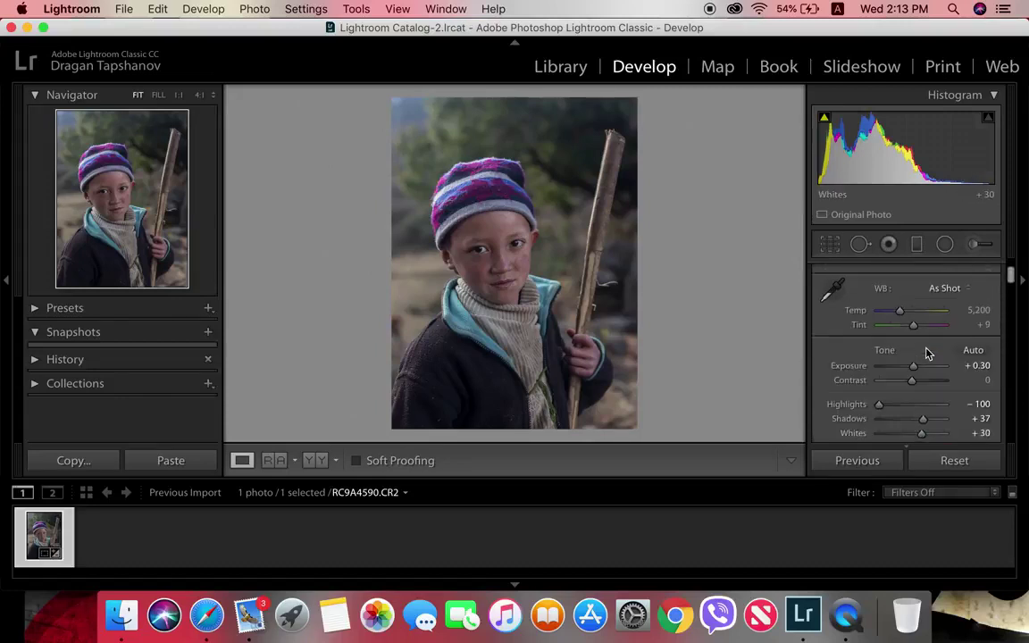
{"action": "scroll", "coordinate": [925, 351], "scroll_direction": "up", "scroll_amount": 2}
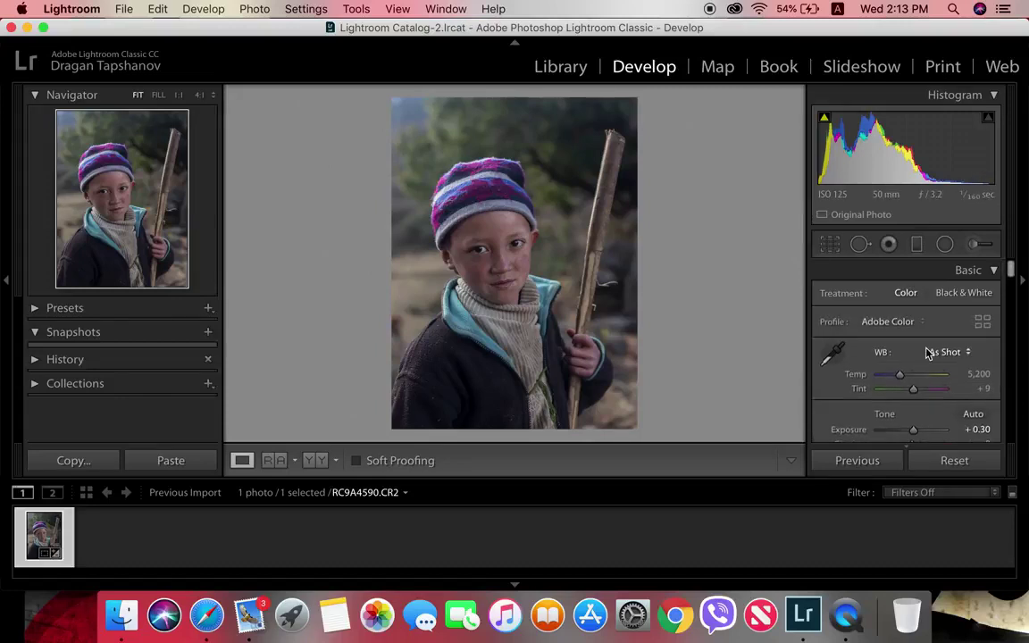
{"action": "left_click", "coordinate": [506, 261]}
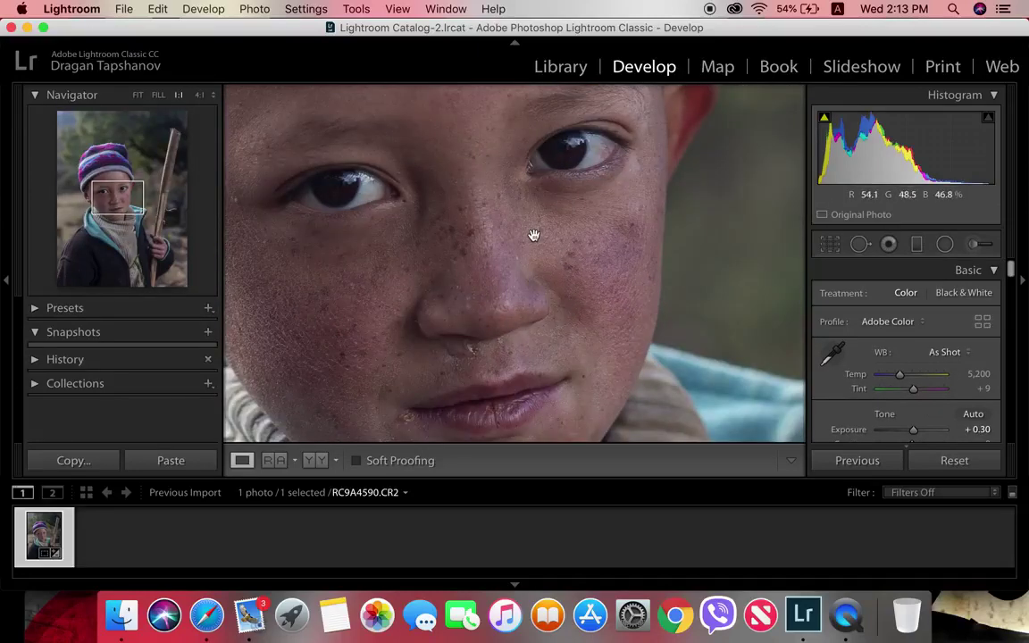
{"action": "left_click", "coordinate": [453, 307]}
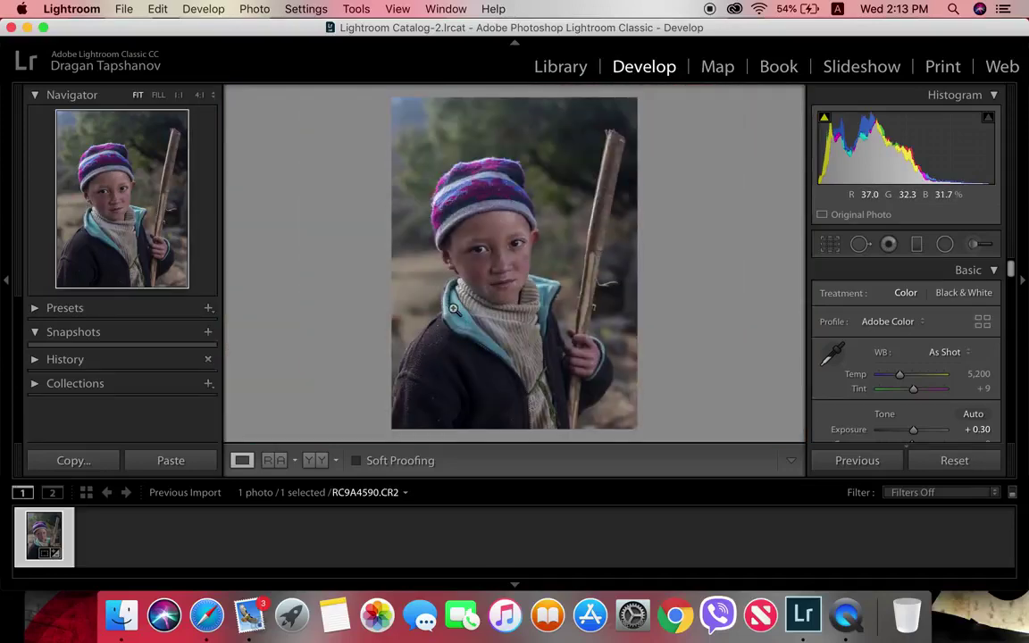
{"action": "left_click", "coordinate": [945, 251]}
{"action": "left_click_drag", "start_coordinate": [467, 233], "coordinate": [500, 257]}
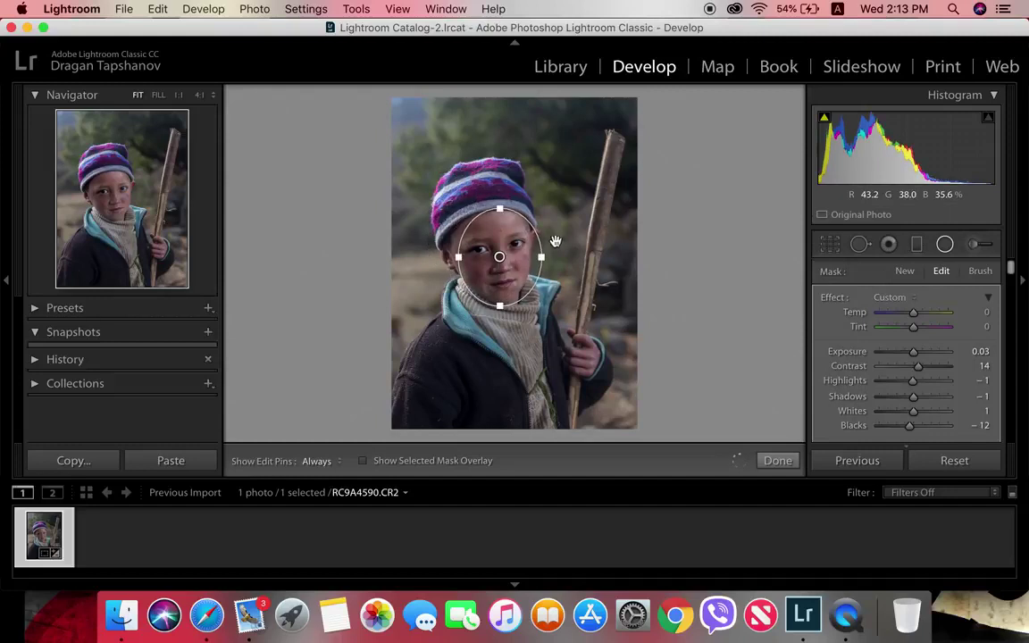
{"action": "mouse_move", "coordinate": [498, 255]}
{"action": "left_mouse_down"}
{"action": "mouse_move", "coordinate": [495, 279]}
{"action": "mouse_move", "coordinate": [490, 258]}
{"action": "left_mouse_up"}
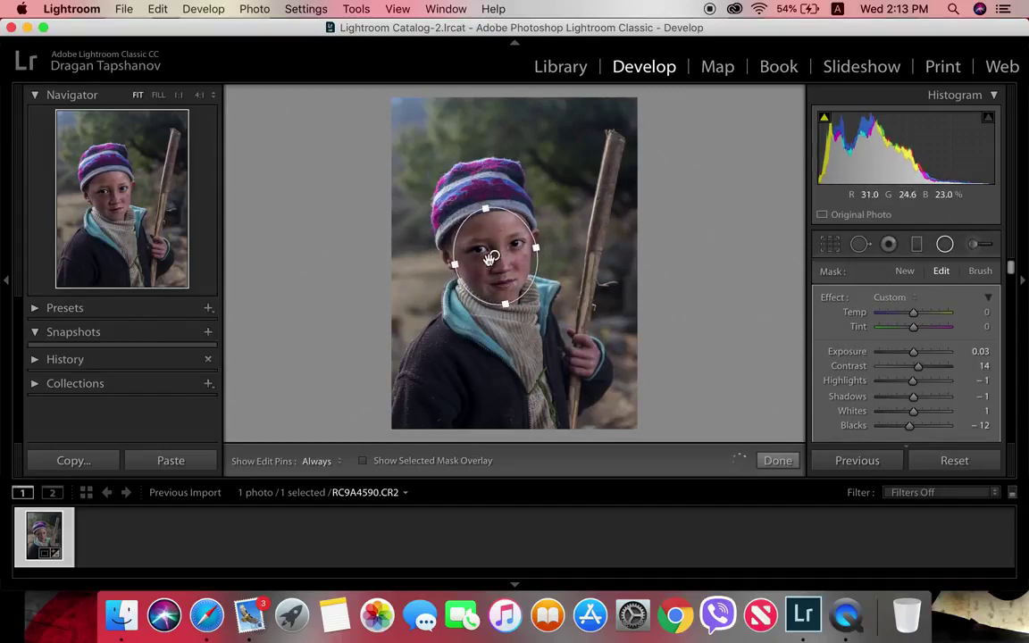
Set the face's Radial Filter to Contrast 0, Exposure 0.31 and Blacks -7.
{"action": "left_click", "coordinate": [986, 366]}
{"action": "type", "text": "0"}
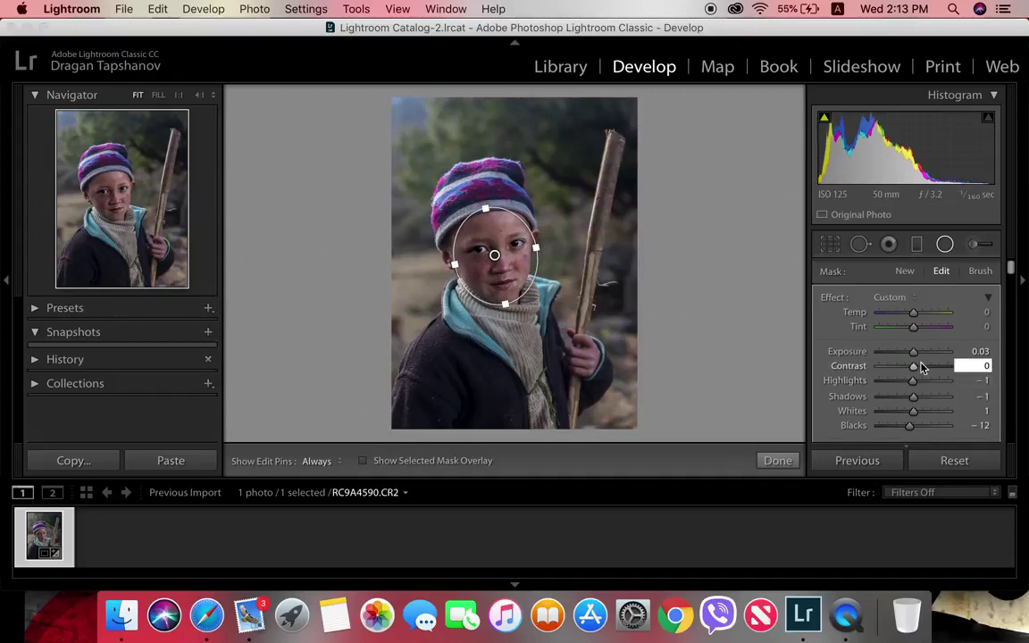
{"action": "left_click_drag", "start_coordinate": [914, 355], "coordinate": [918, 357]}
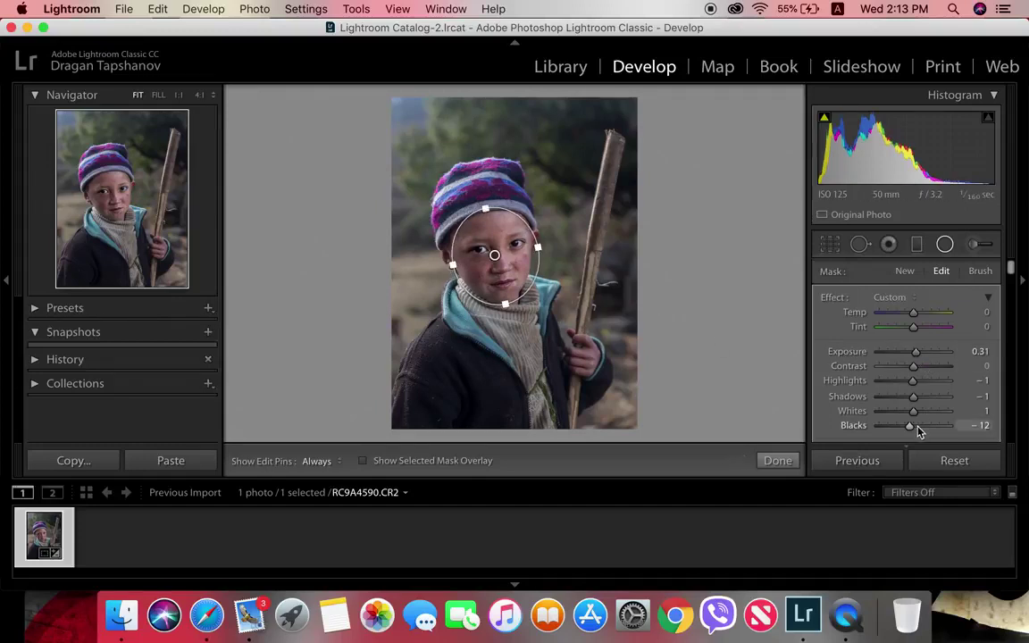
{"action": "left_click_drag", "start_coordinate": [910, 427], "coordinate": [912, 427]}
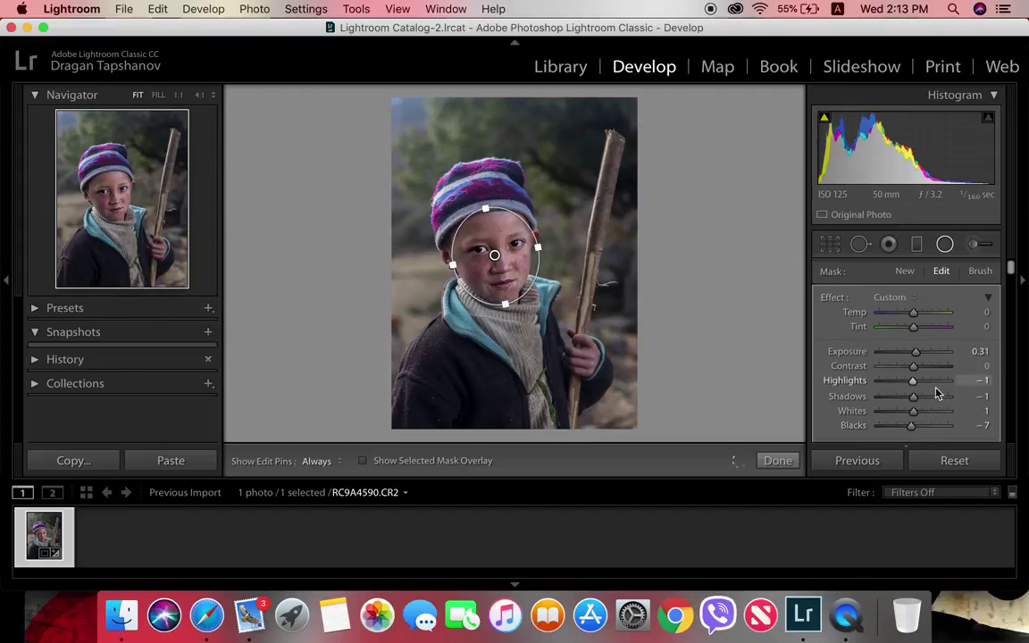
Set the face's Radial Filter to Clarity 40, Saturation 38, Sharpness 33, Shadows 21 and Highlights -60, then finish editing the filter.
{"action": "scroll", "coordinate": [937, 391], "scroll_direction": "down", "scroll_amount": 2}
{"action": "scroll", "coordinate": [938, 400], "scroll_direction": "down", "scroll_amount": 3}
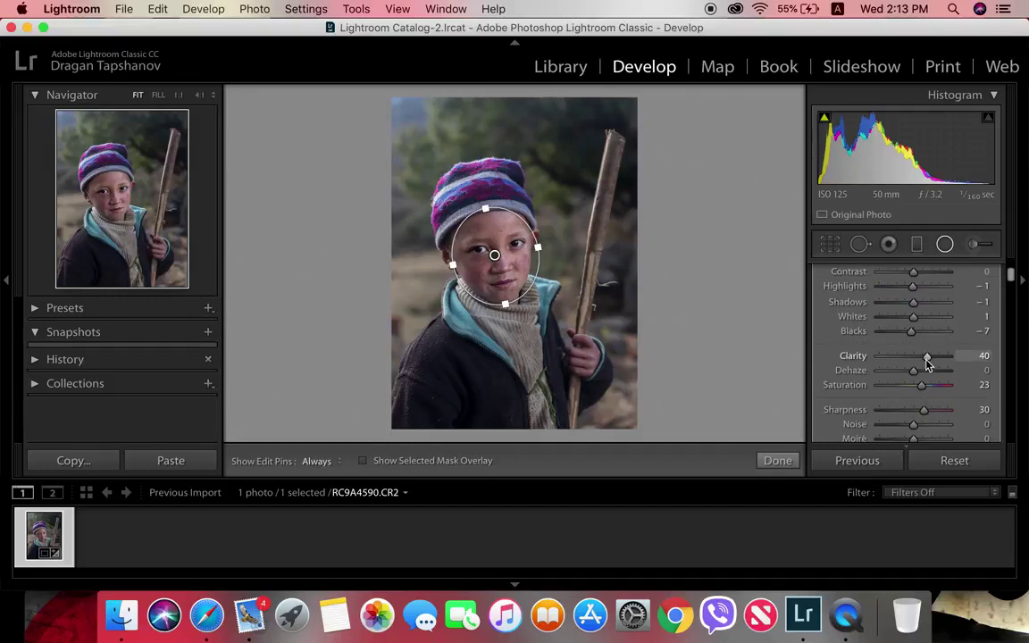
{"action": "left_click_drag", "start_coordinate": [923, 415], "coordinate": [928, 386]}
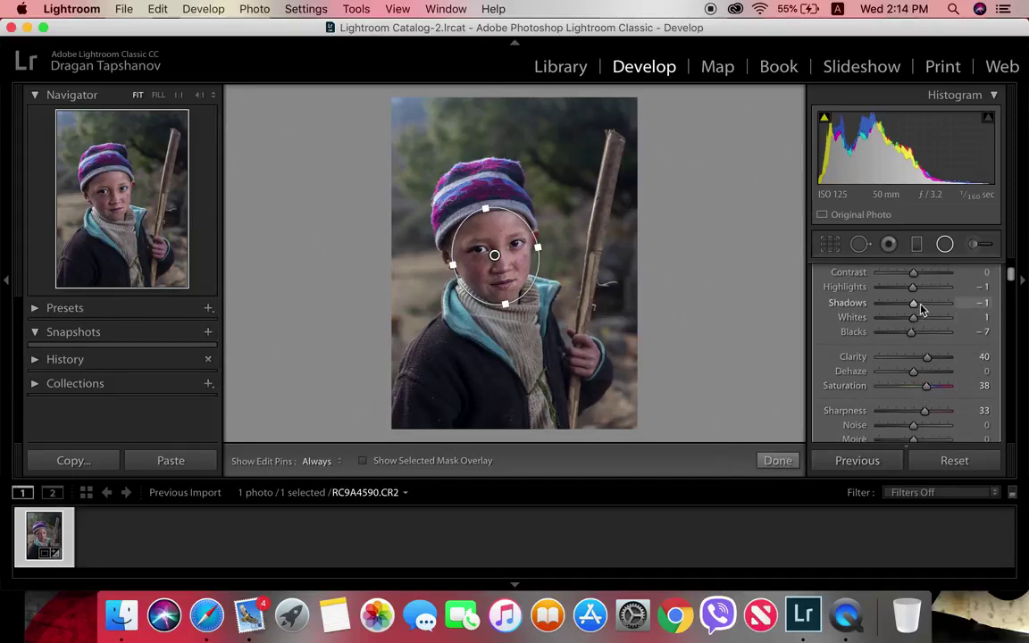
{"action": "left_click_drag", "start_coordinate": [920, 309], "coordinate": [925, 309]}
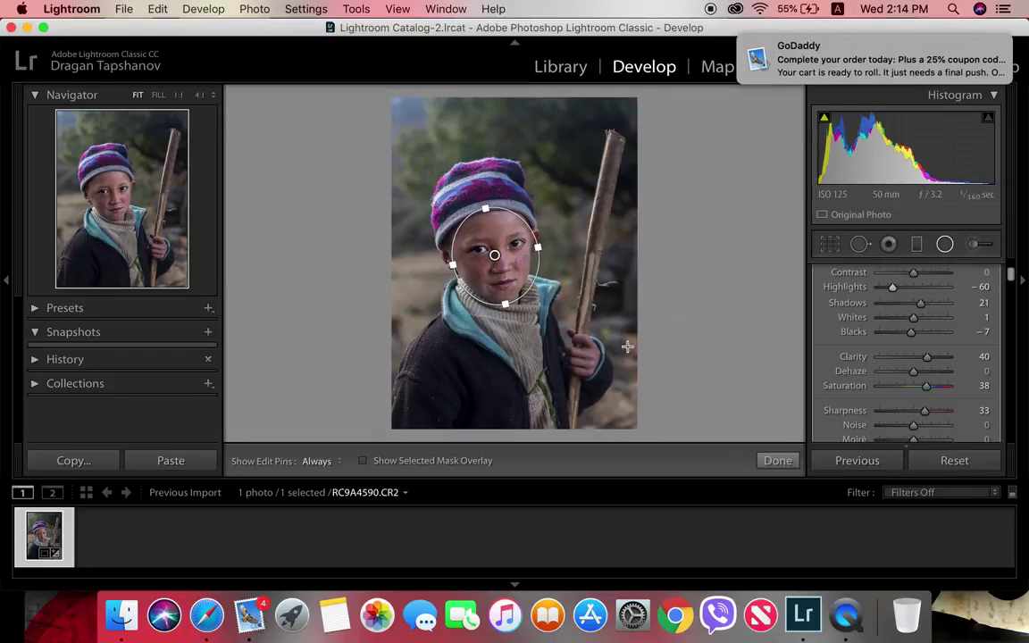
{"action": "scroll", "coordinate": [887, 403], "scroll_direction": "down", "scroll_amount": 1}
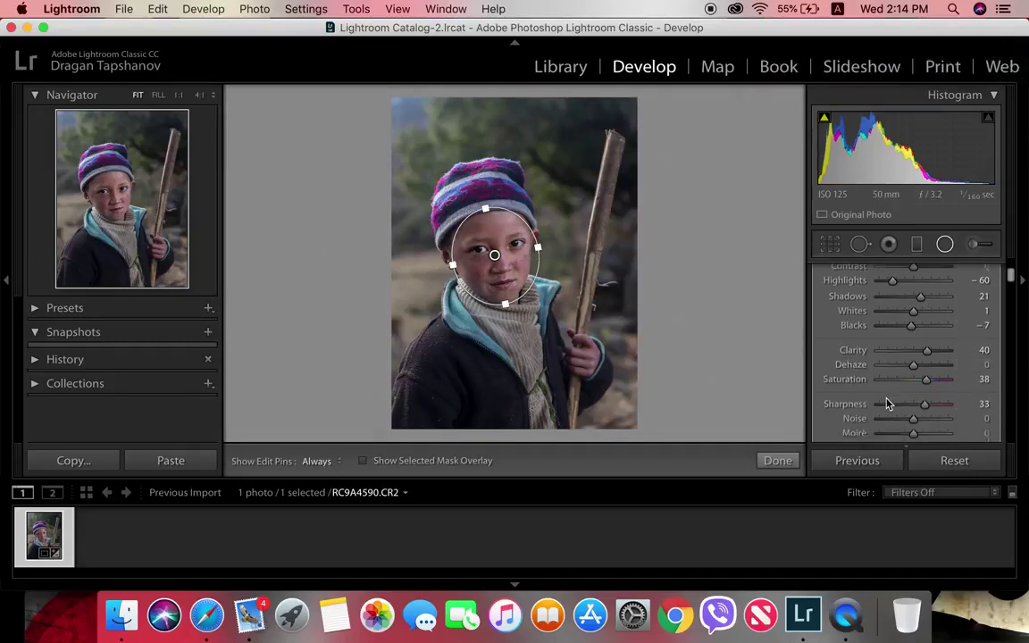
{"action": "scroll", "coordinate": [887, 404], "scroll_direction": "down", "scroll_amount": 5}
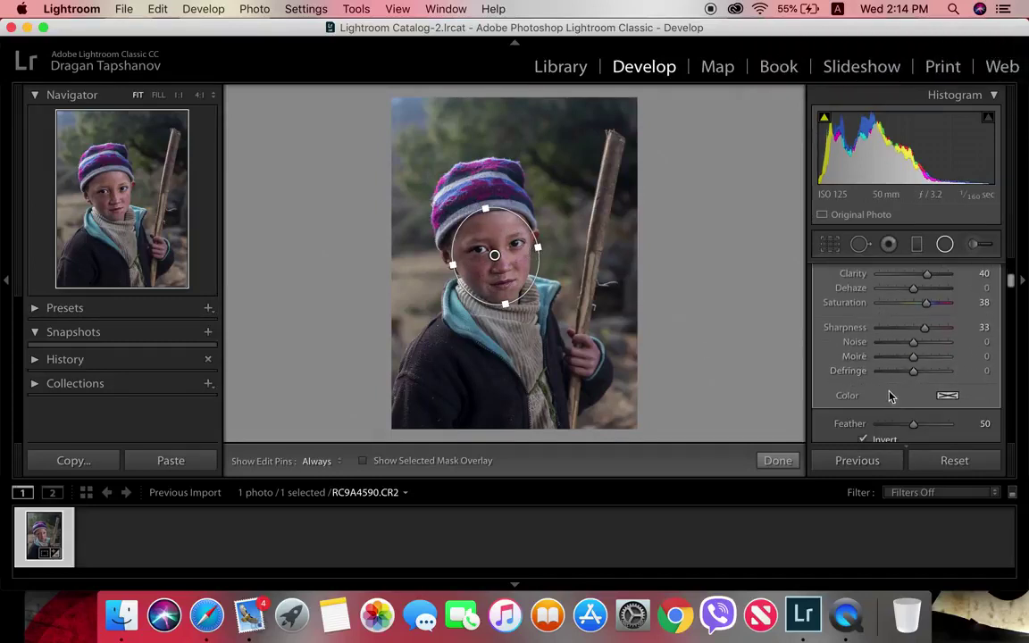
{"action": "left_click", "coordinate": [778, 461]}
Set the portrait's Red color range to Saturation +19 and Luminance -22.
{"action": "scroll", "coordinate": [898, 361], "scroll_direction": "down", "scroll_amount": 5}
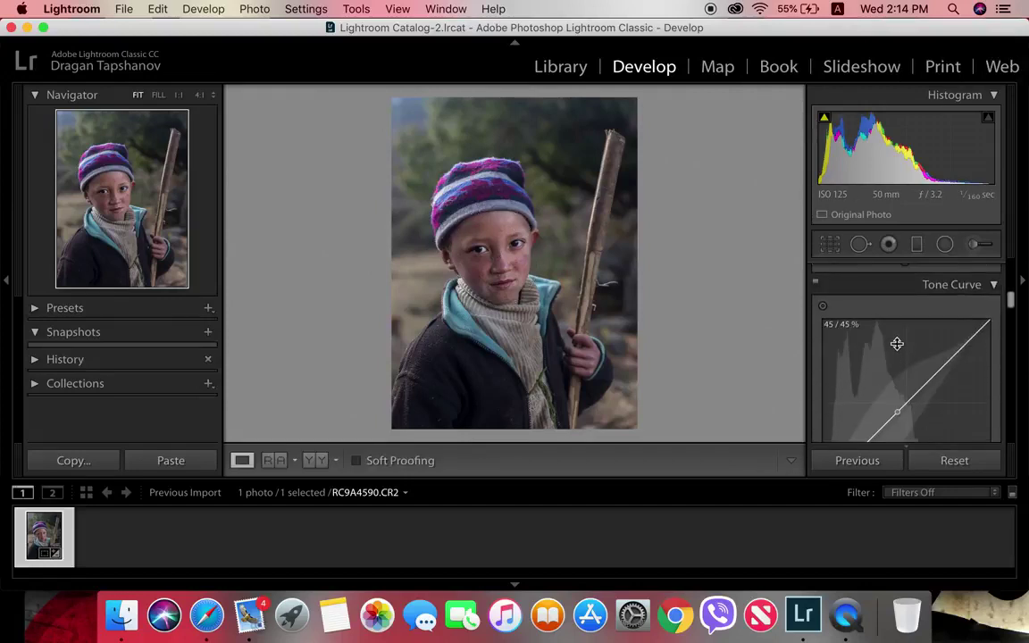
{"action": "scroll", "coordinate": [901, 353], "scroll_direction": "down", "scroll_amount": 8}
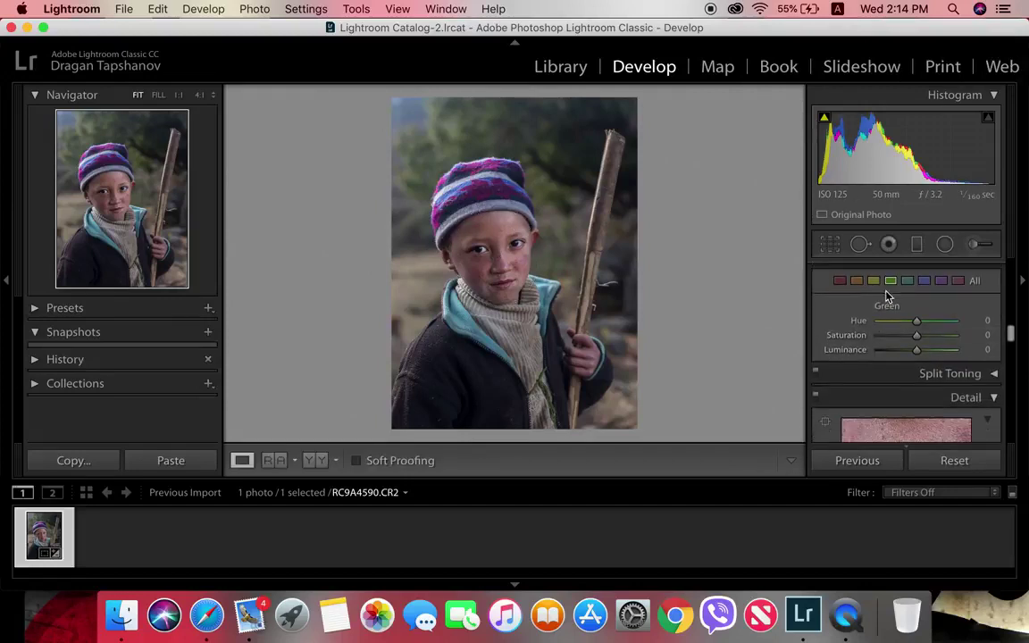
{"action": "left_click", "coordinate": [840, 281]}
{"action": "mouse_move", "coordinate": [916, 336]}
{"action": "left_mouse_down"}
{"action": "mouse_move", "coordinate": [943, 335]}
{"action": "mouse_move", "coordinate": [925, 340]}
{"action": "left_mouse_up"}
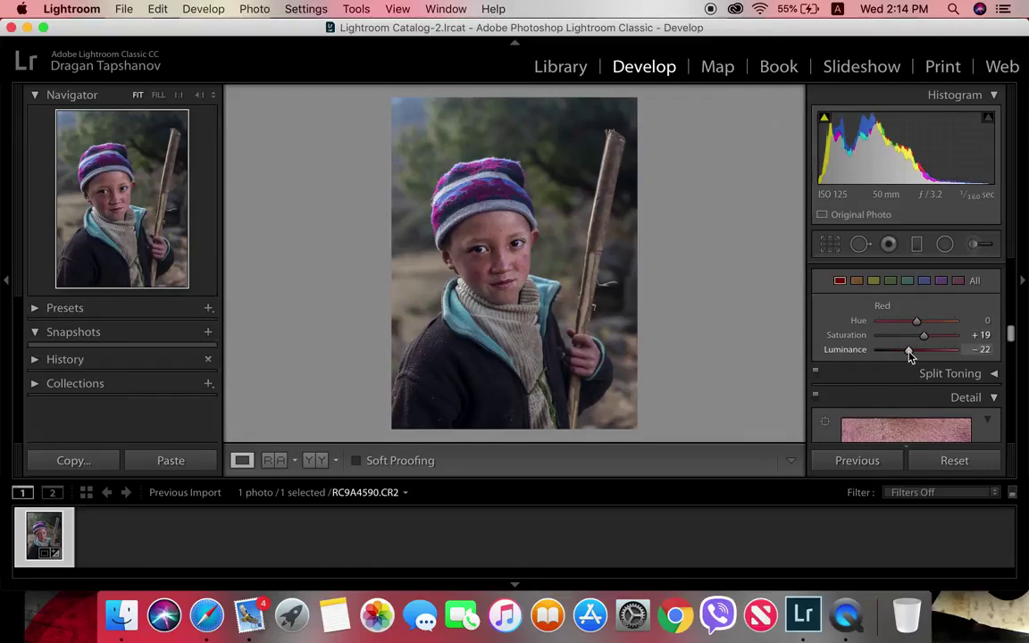
Set the Saturation of the portrait's Orange color range to +33.
{"action": "left_click", "coordinate": [856, 281]}
{"action": "left_click_drag", "start_coordinate": [916, 335], "coordinate": [935, 340]}
{"action": "double_click", "coordinate": [936, 339]}
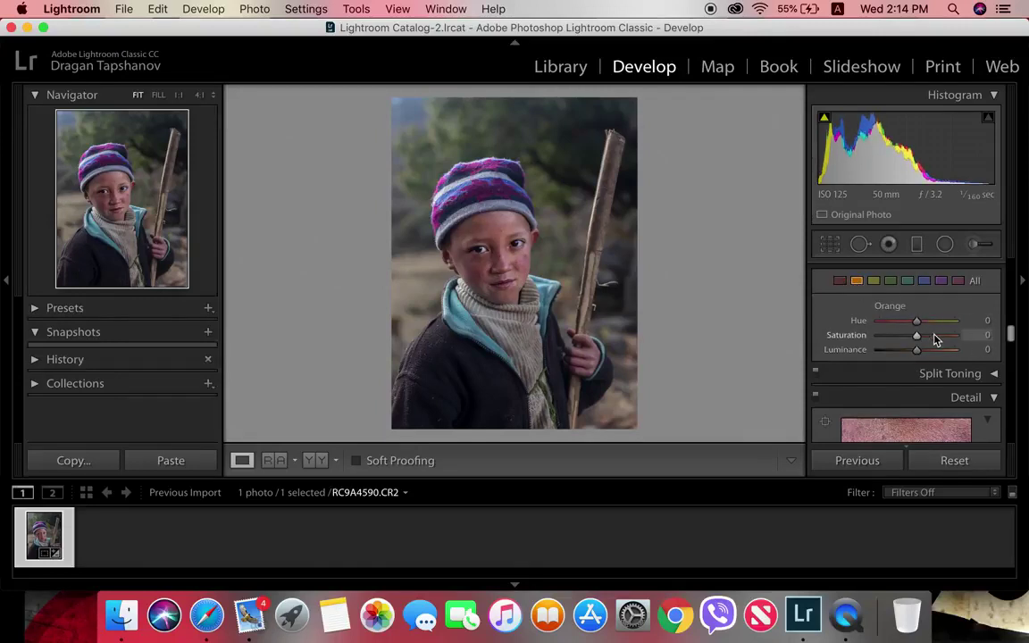
{"action": "left_click_drag", "start_coordinate": [935, 340], "coordinate": [930, 338]}
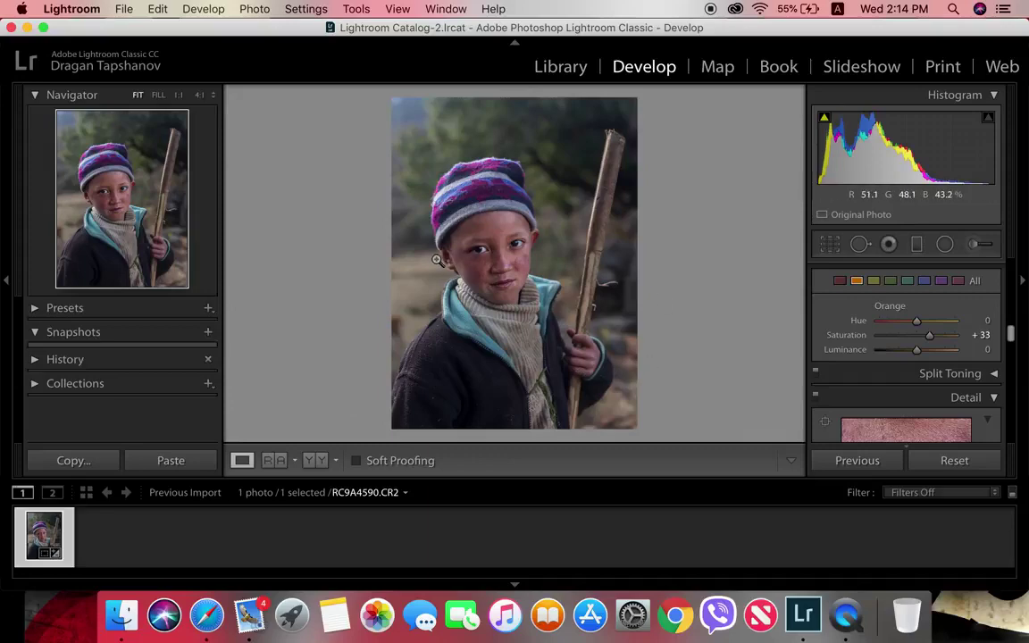
Place a Radial Filter over the eye beside the visible ear's cheek, with Exposure 0.41, Contrast 11, Whites 31 and Blacks -1.
{"action": "left_click", "coordinate": [481, 259]}
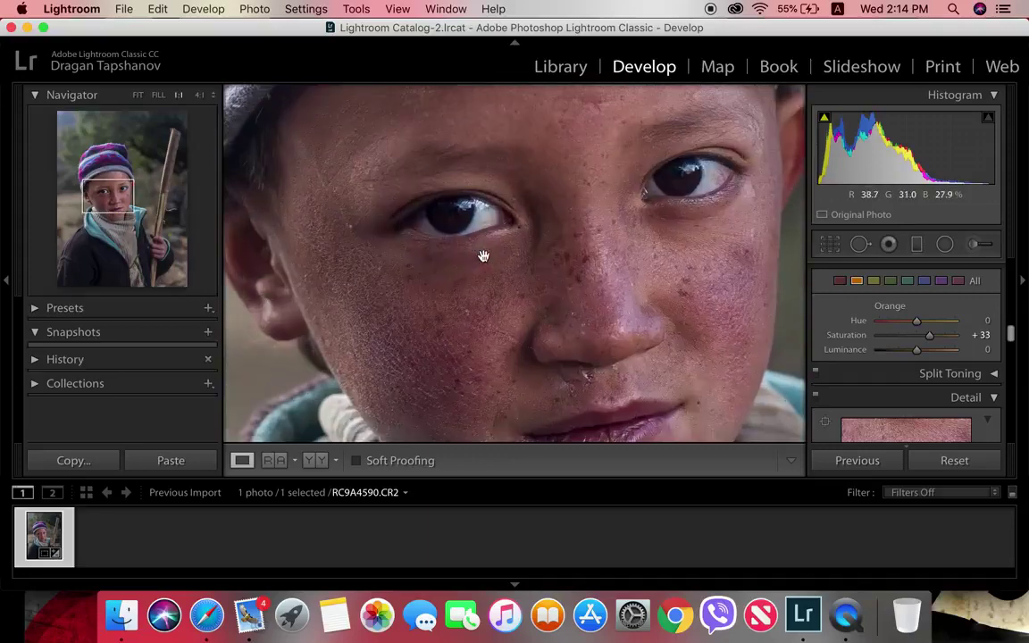
{"action": "left_click", "coordinate": [946, 244]}
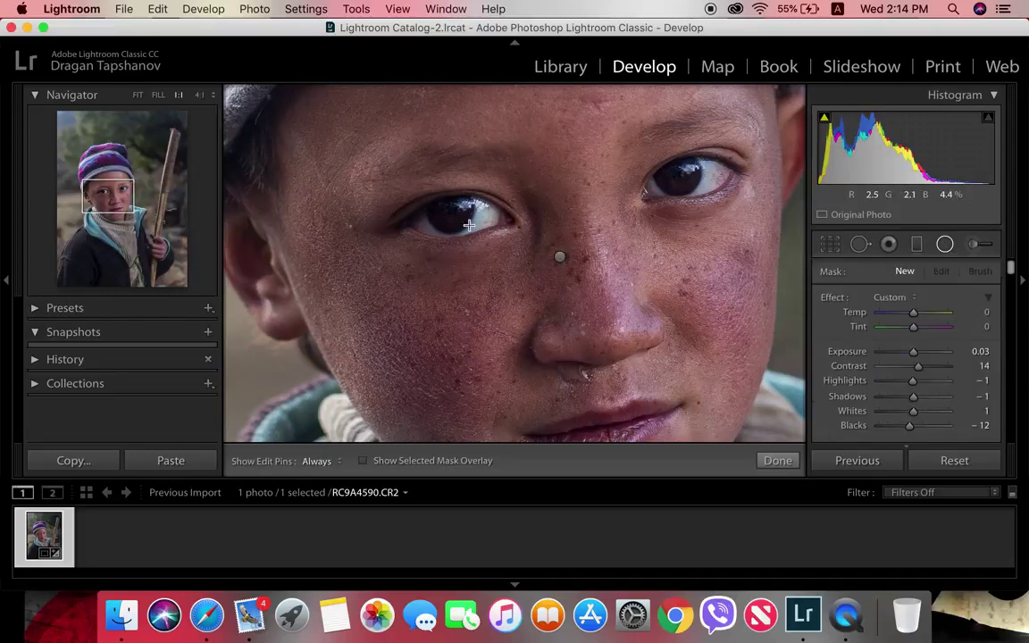
{"action": "mouse_move", "coordinate": [478, 229]}
{"action": "left_mouse_down"}
{"action": "mouse_move", "coordinate": [443, 221]}
{"action": "mouse_move", "coordinate": [504, 218]}
{"action": "left_mouse_up"}
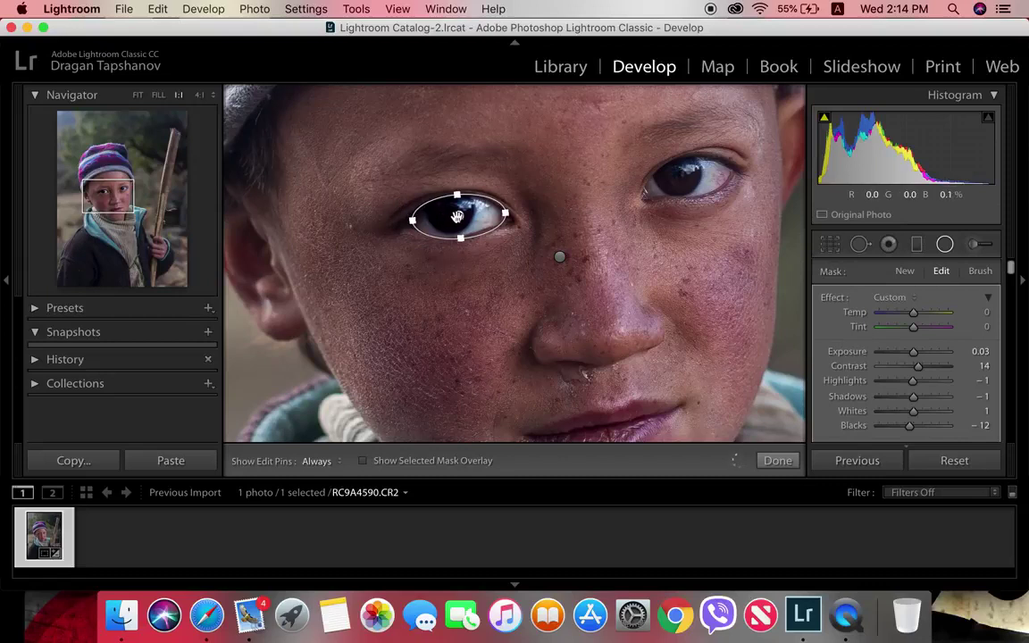
{"action": "left_click_drag", "start_coordinate": [458, 216], "coordinate": [451, 218]}
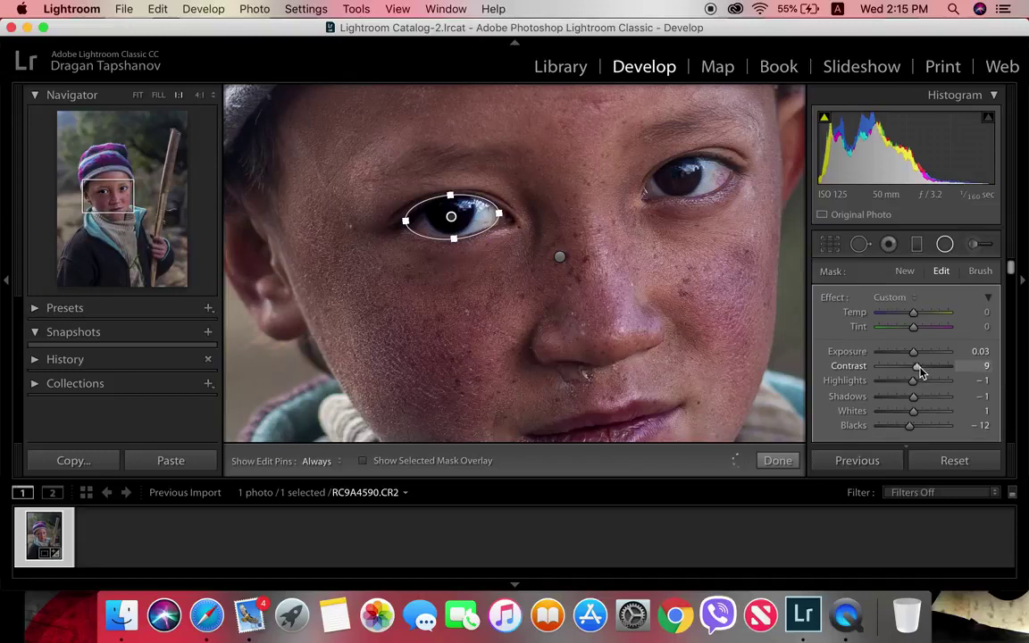
{"action": "left_click", "coordinate": [925, 412]}
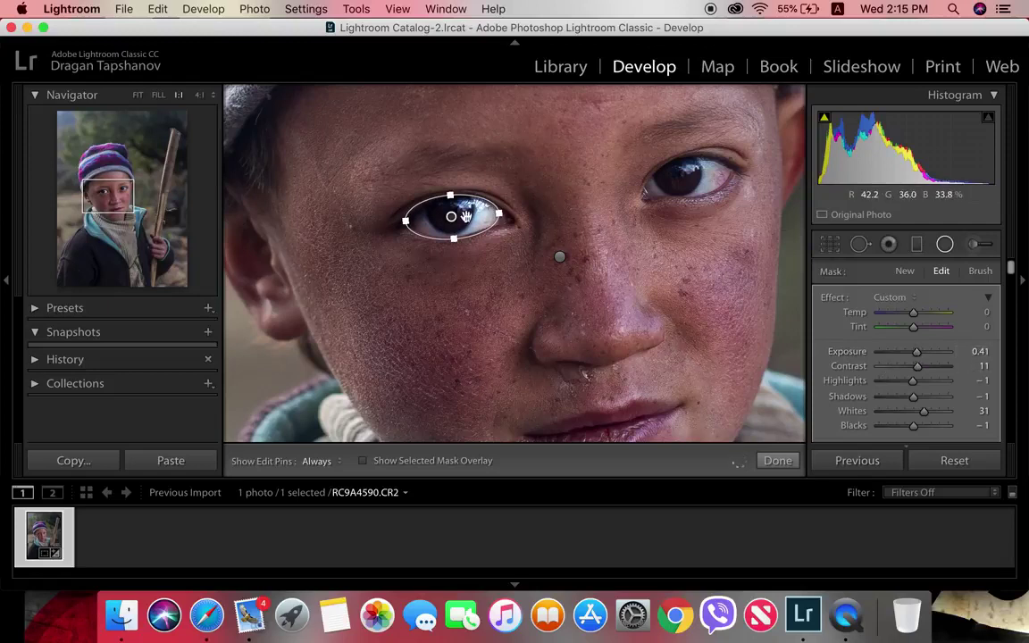
Duplicate the eye's Radial Filter, fit the copy to the shape and tilt of the other eye, and finish editing.
{"action": "right_click", "coordinate": [453, 221]}
{"action": "left_click", "coordinate": [478, 228]}
{"action": "left_click_drag", "start_coordinate": [535, 211], "coordinate": [728, 176]}
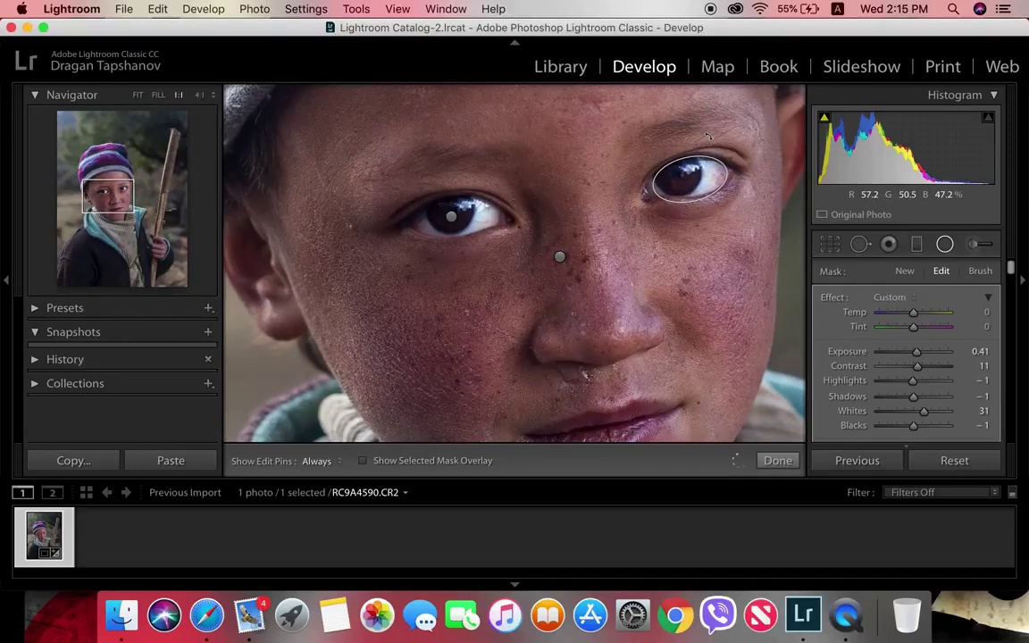
{"action": "left_click_drag", "start_coordinate": [699, 200], "coordinate": [699, 192]}
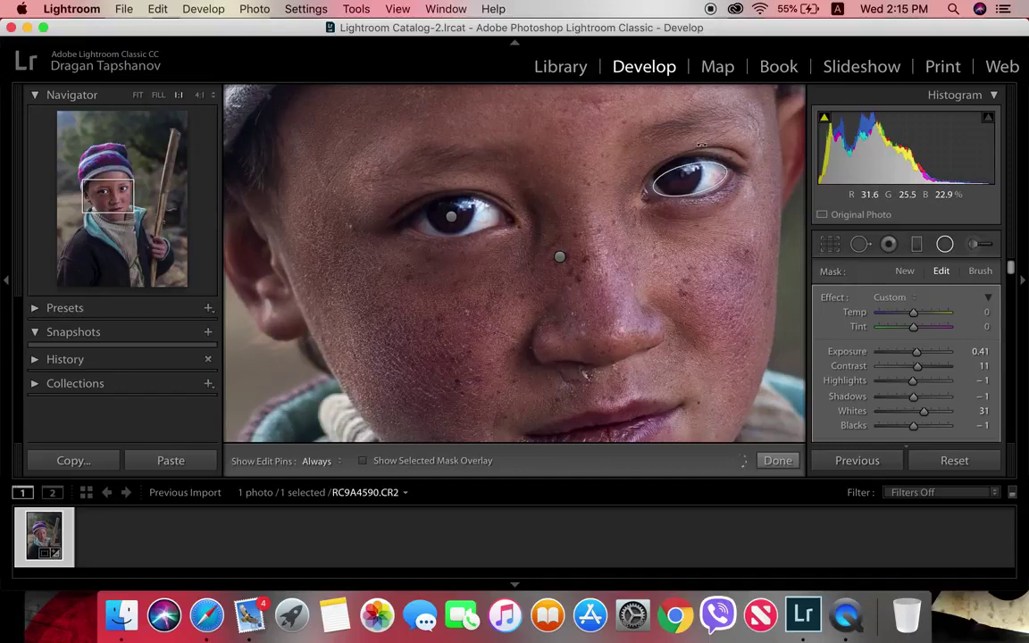
{"action": "left_click_drag", "start_coordinate": [692, 157], "coordinate": [689, 152]}
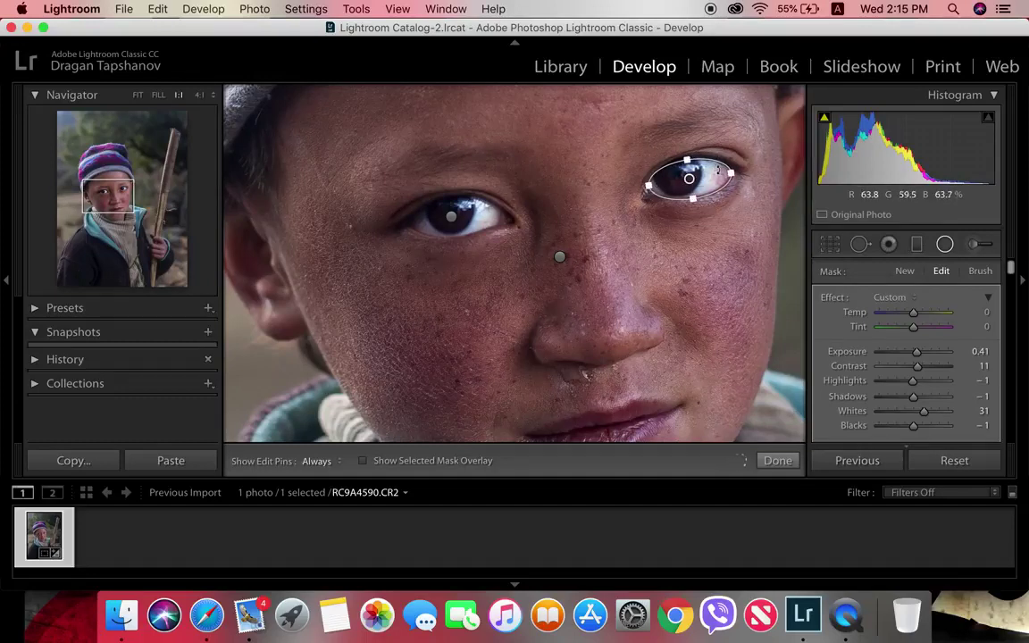
{"action": "left_click", "coordinate": [775, 460]}
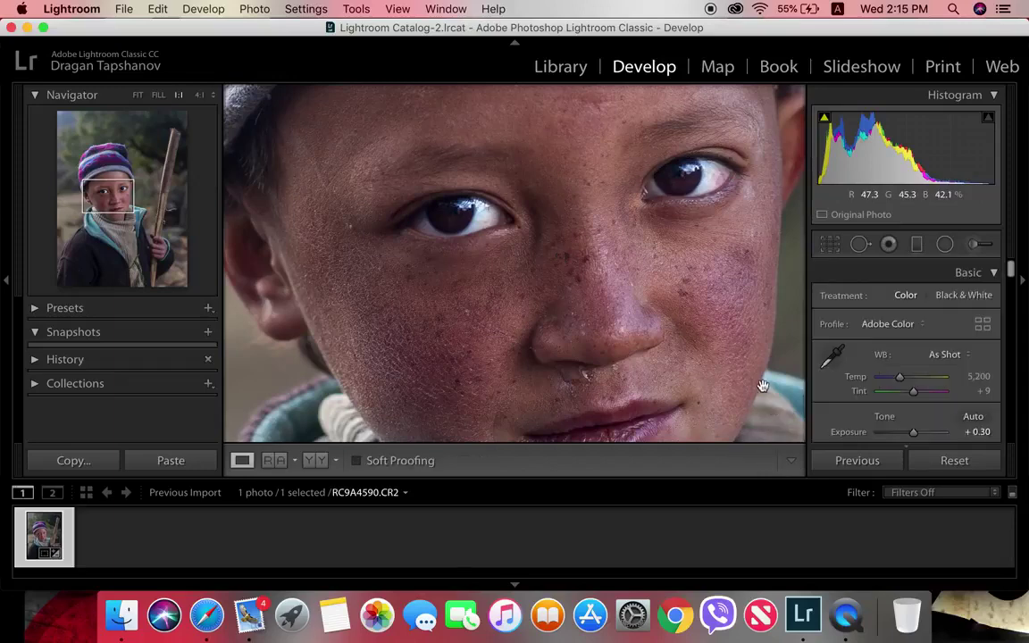
Compare the whole portrait side by side before and after the edits.
{"action": "left_click", "coordinate": [552, 249]}
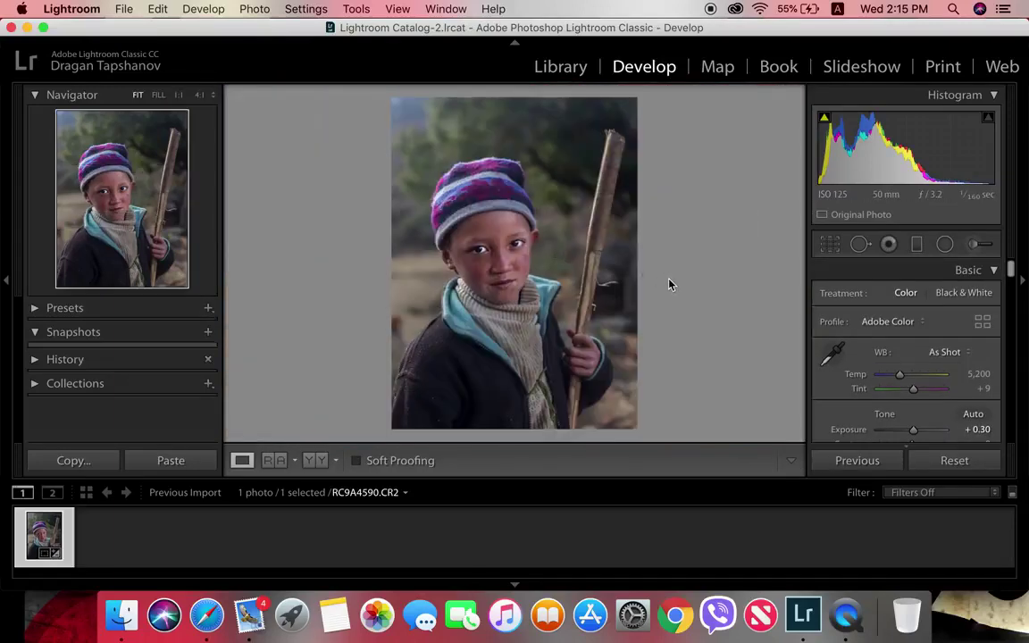
{"action": "key", "text": "y"}
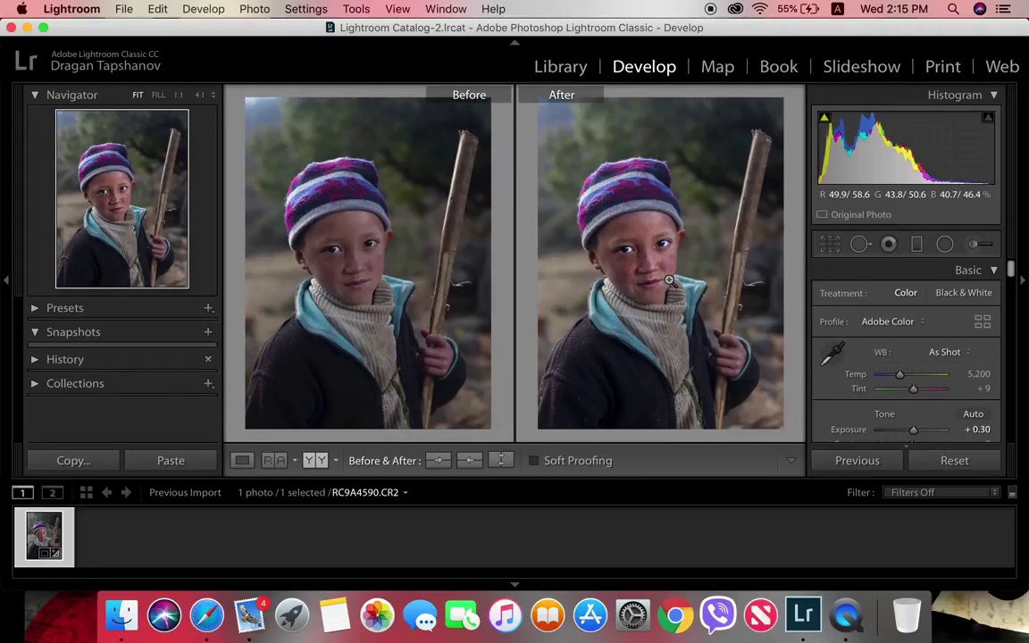
{"action": "key", "text": "y"}
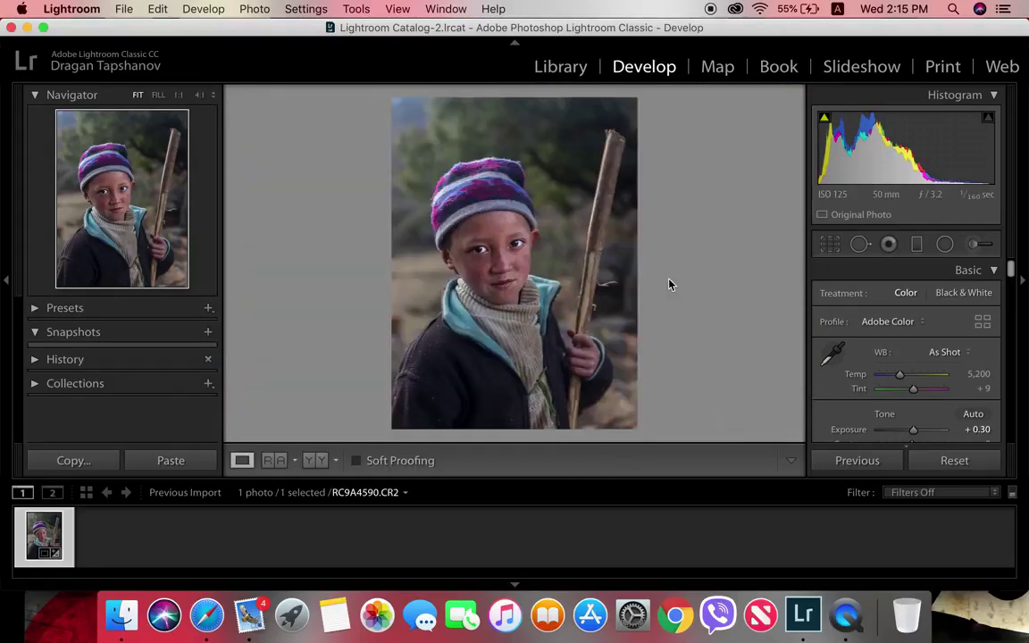
Duplicate the Radial Filters of both eyes in place to strengthen their brightening, and view the whole portrait.
{"action": "left_click", "coordinate": [491, 260]}
{"action": "left_click", "coordinate": [944, 244]}
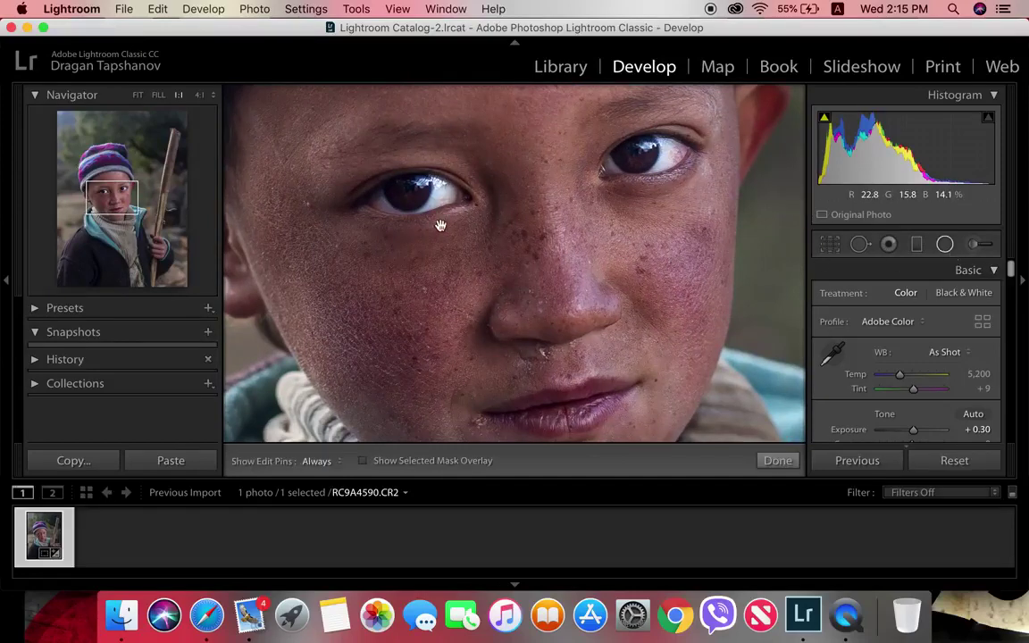
{"action": "right_click", "coordinate": [408, 195]}
{"action": "left_click", "coordinate": [474, 204]}
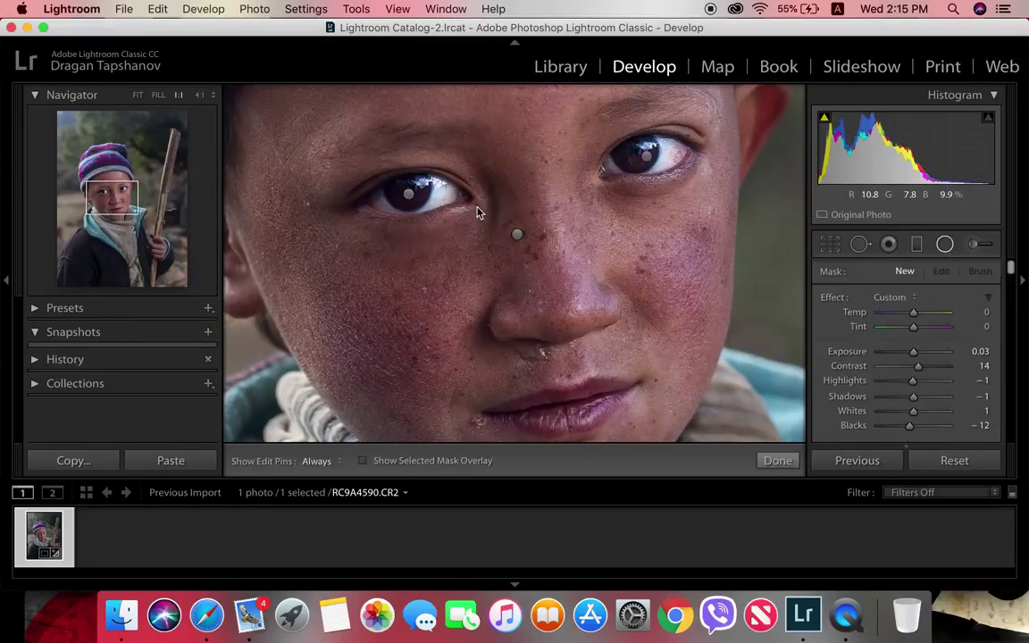
{"action": "left_click", "coordinate": [408, 194]}
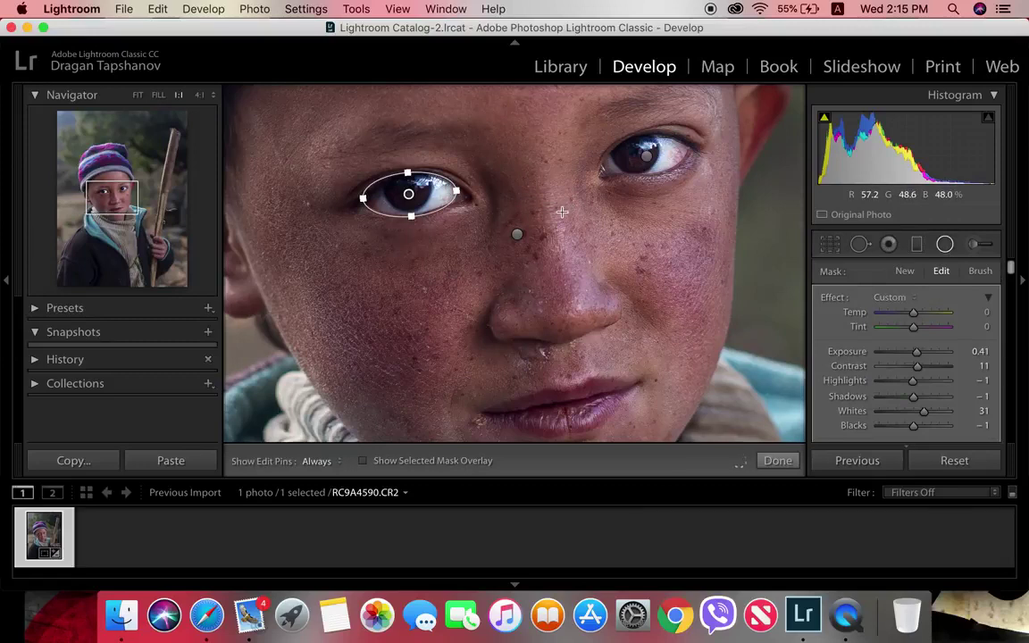
{"action": "right_click", "coordinate": [586, 146]}
{"action": "left_click", "coordinate": [607, 159]}
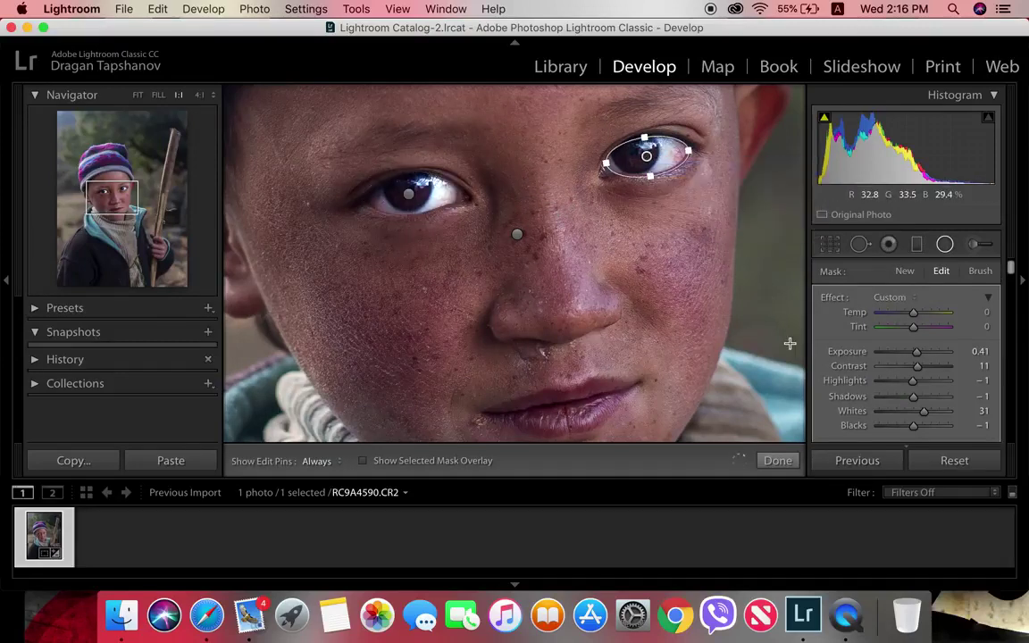
{"action": "left_click", "coordinate": [776, 461]}
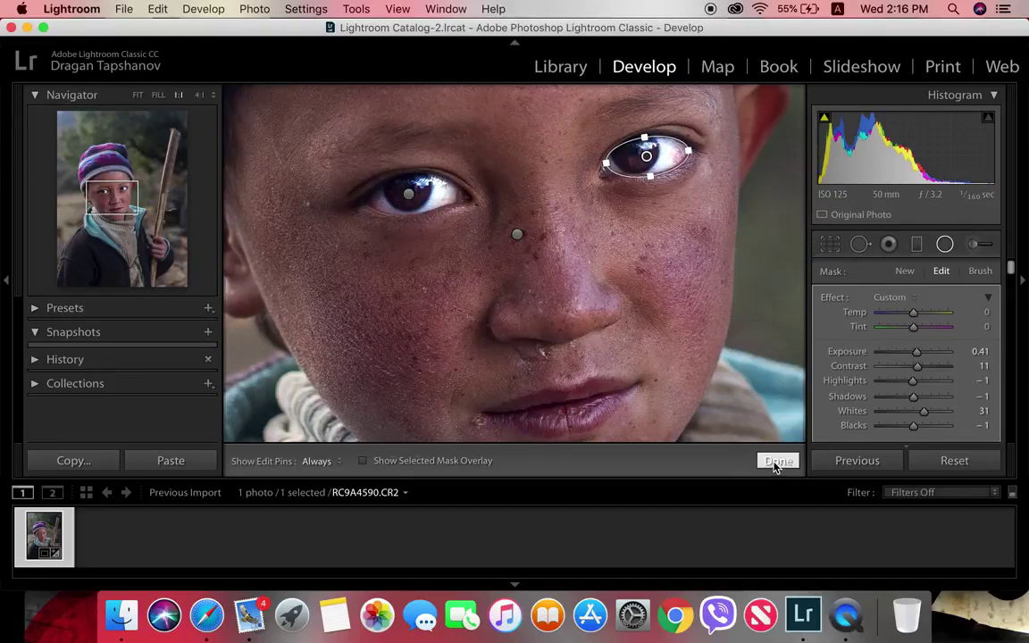
{"action": "left_click", "coordinate": [599, 272]}
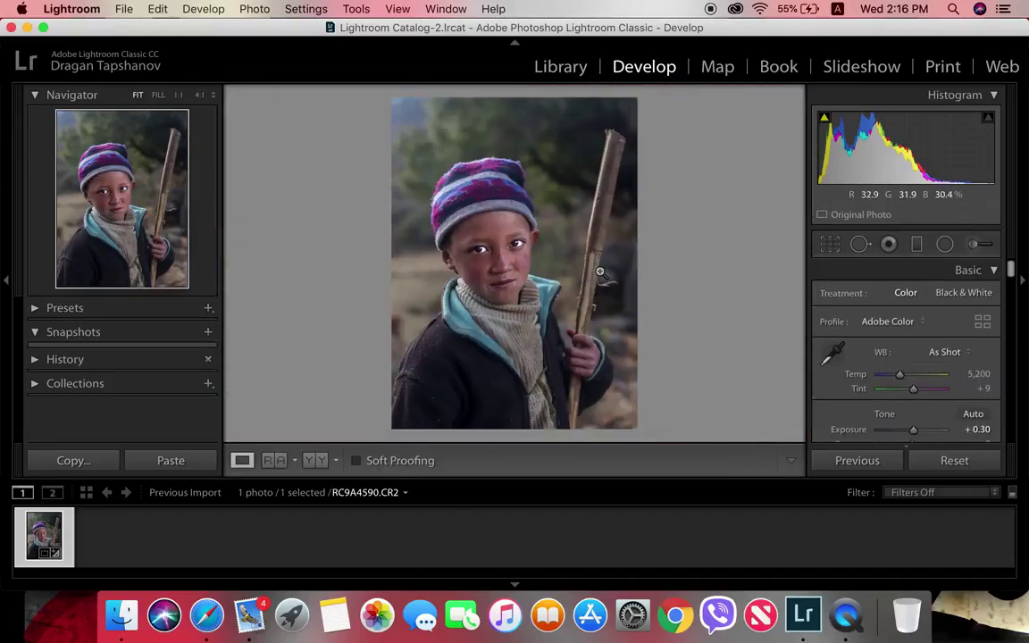
Set up an Adjustment Brush for the eye area with Contrast 11, Blacks -13, Clarity 24 and Sharpness 2.
{"action": "left_click", "coordinate": [503, 264]}
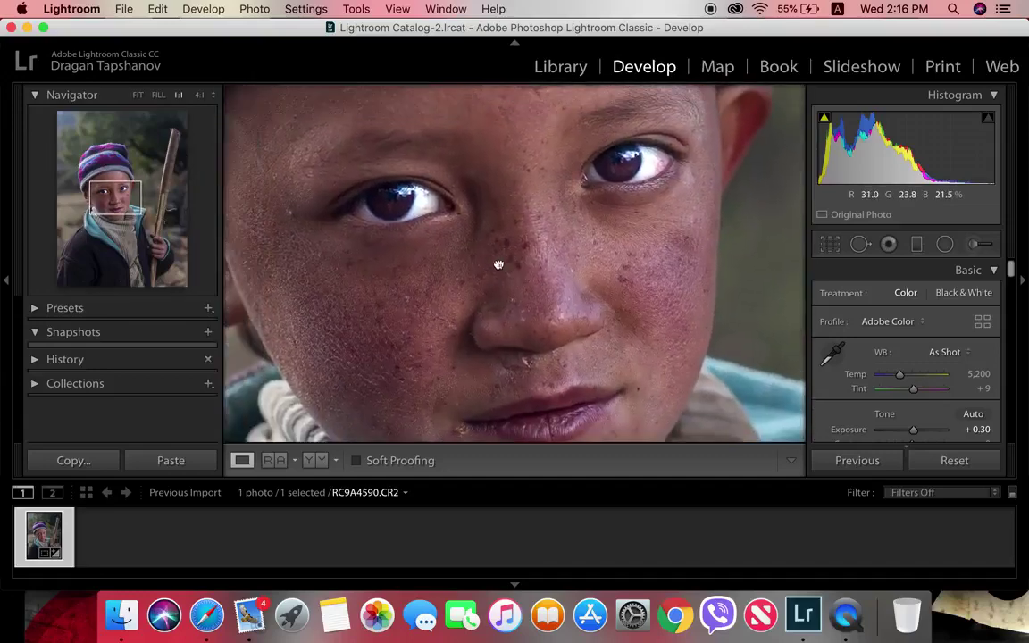
{"action": "left_click_drag", "start_coordinate": [498, 269], "coordinate": [512, 278]}
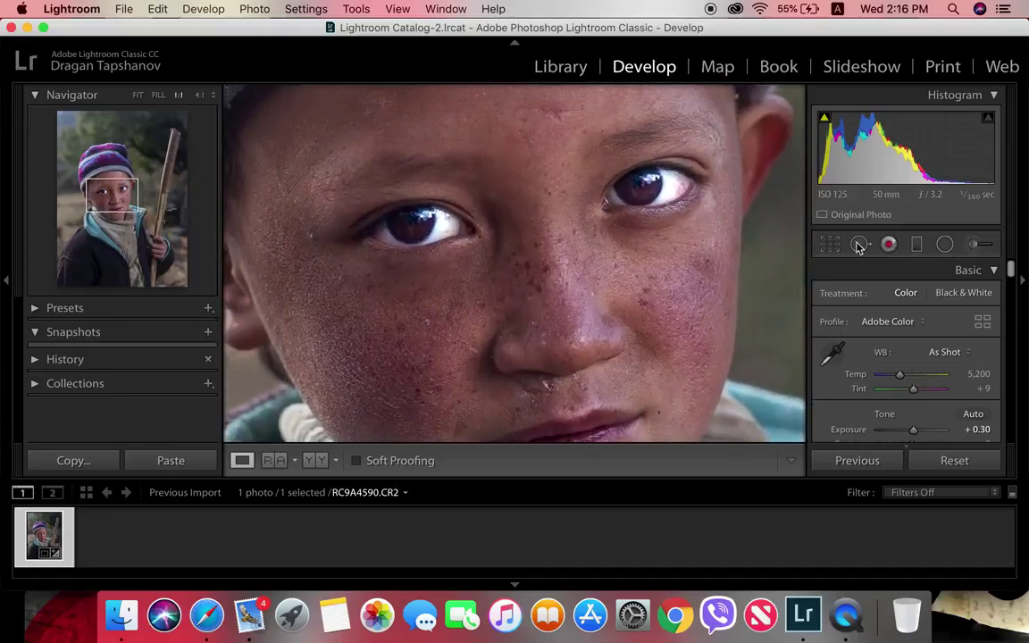
{"action": "left_click", "coordinate": [974, 250]}
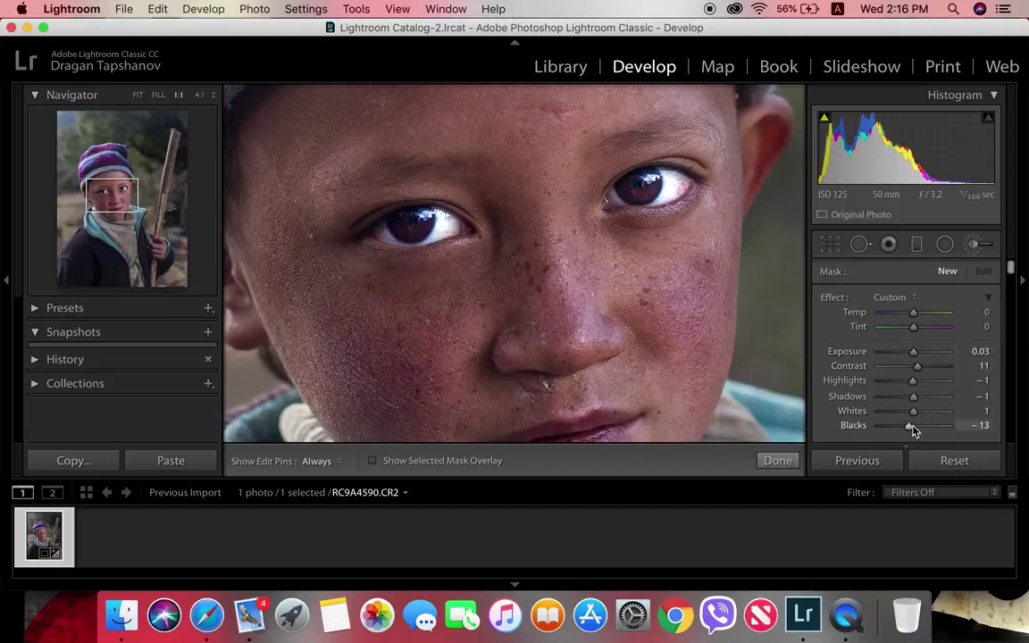
{"action": "scroll", "coordinate": [910, 427], "scroll_direction": "down", "scroll_amount": 2}
{"action": "left_click_drag", "start_coordinate": [928, 430], "coordinate": [919, 430]}
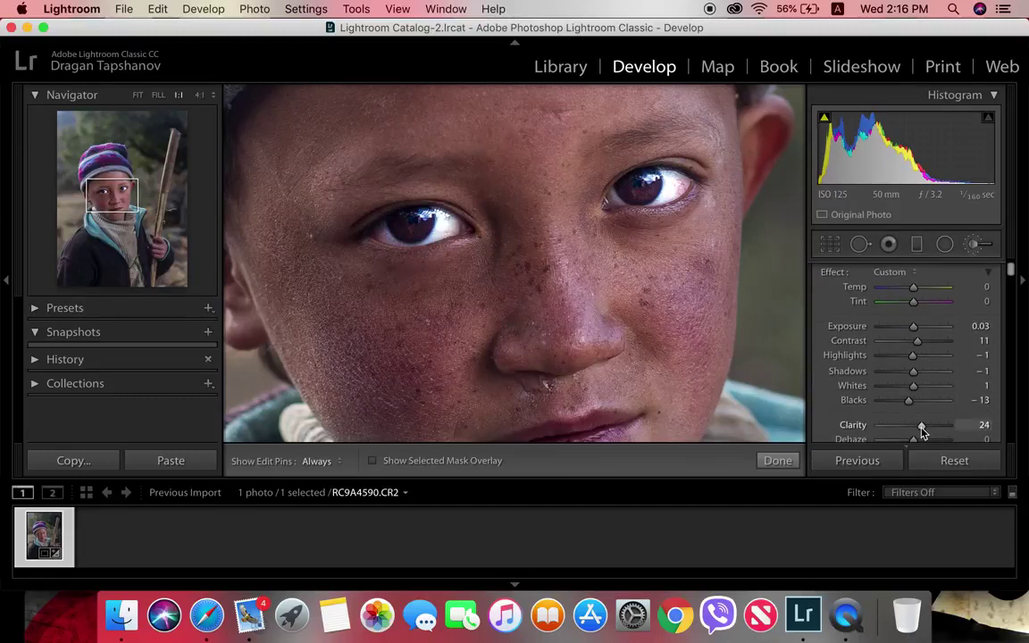
{"action": "scroll", "coordinate": [902, 406], "scroll_direction": "down", "scroll_amount": 3}
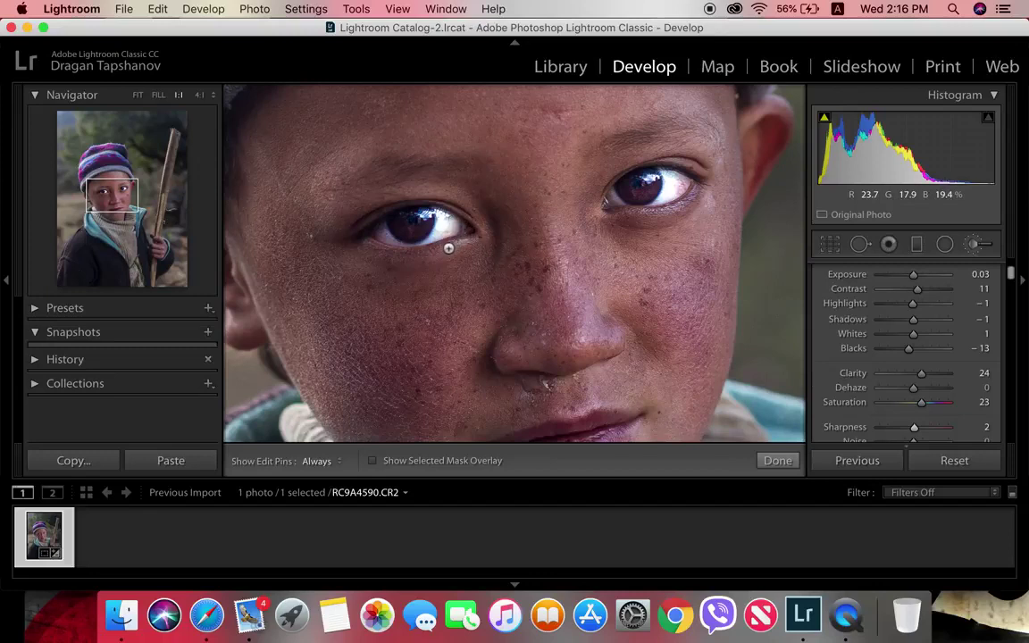
Brush around both eyes with the edit pins hidden, and adjust the brush to Blacks -10 and Saturation 2.
{"action": "key", "text": "h"}
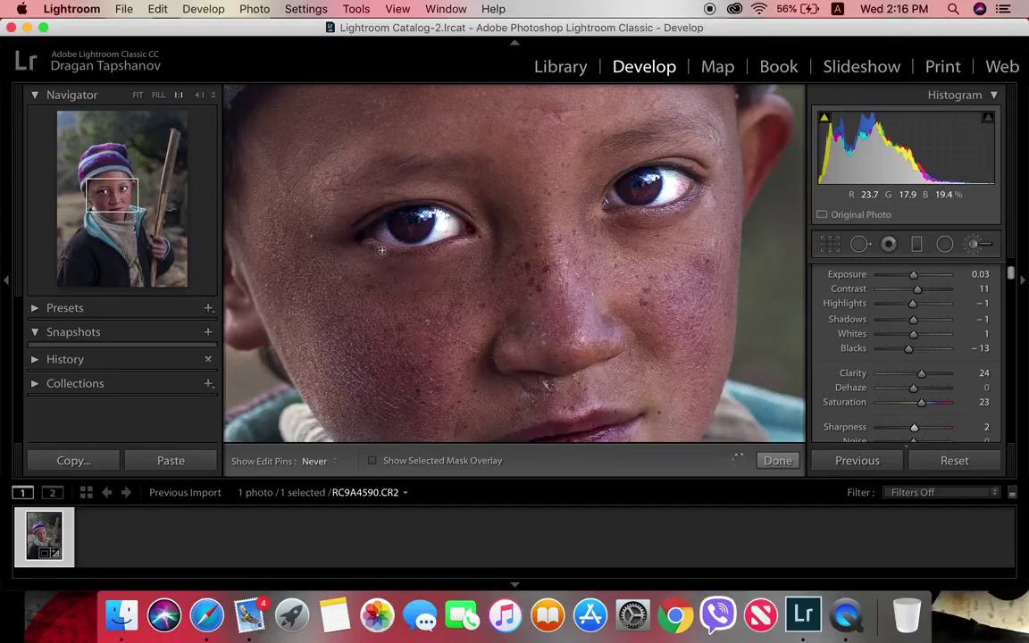
{"action": "key", "text": "h"}
{"action": "key", "text": "alt"}
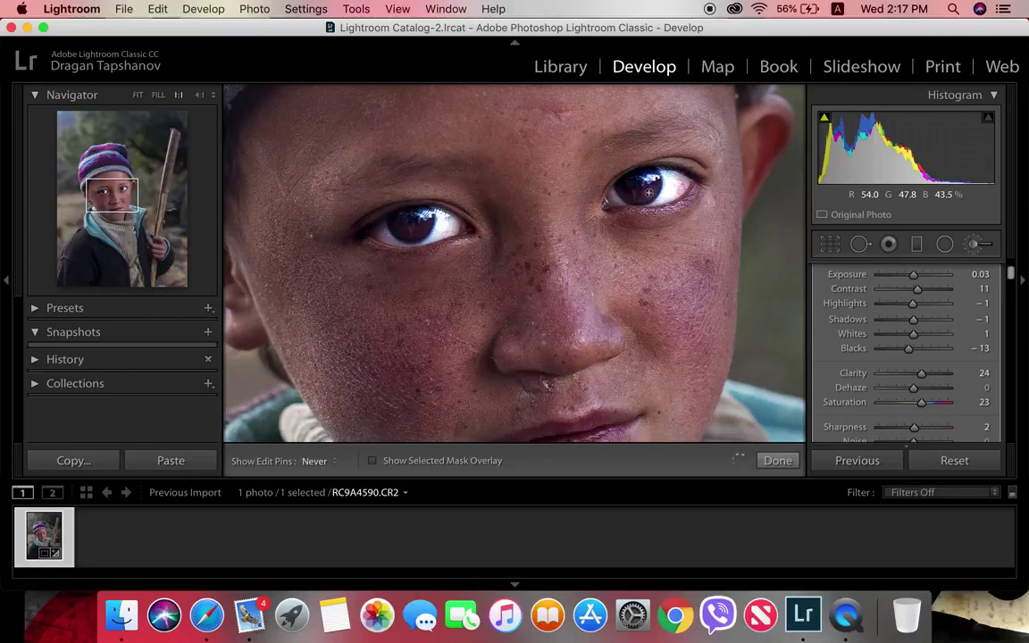
{"action": "left_click_drag", "start_coordinate": [468, 230], "coordinate": [400, 230]}
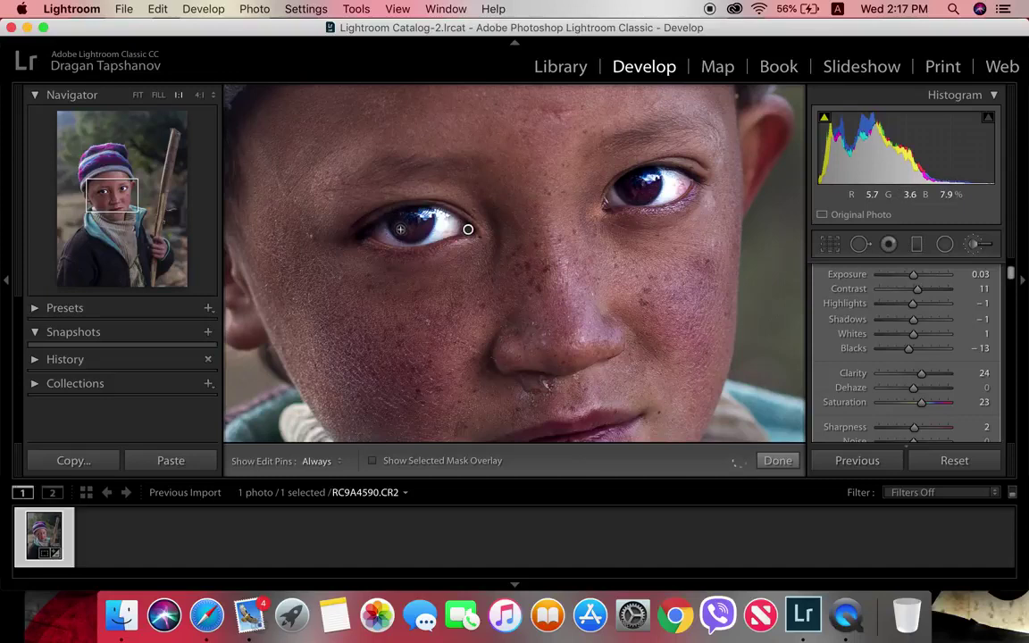
{"action": "key", "text": "h"}
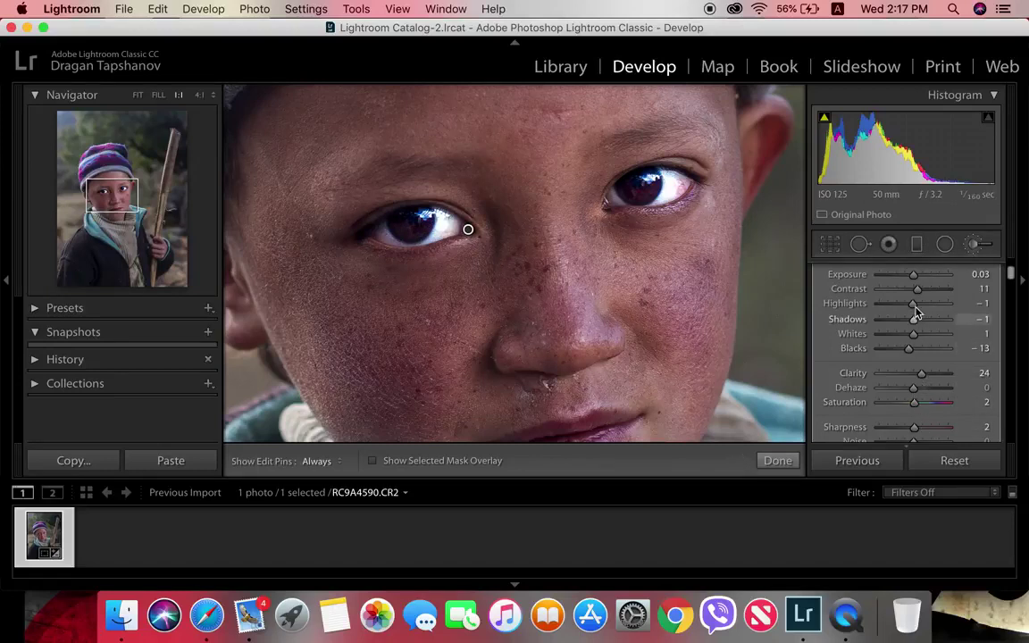
{"action": "left_click", "coordinate": [911, 355]}
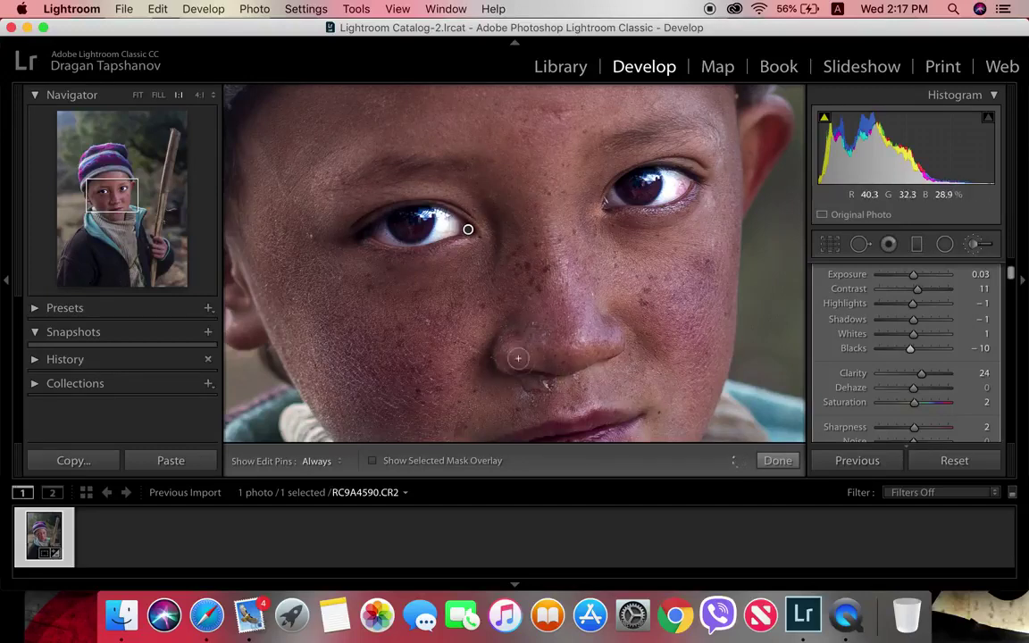
{"action": "key", "text": "h"}
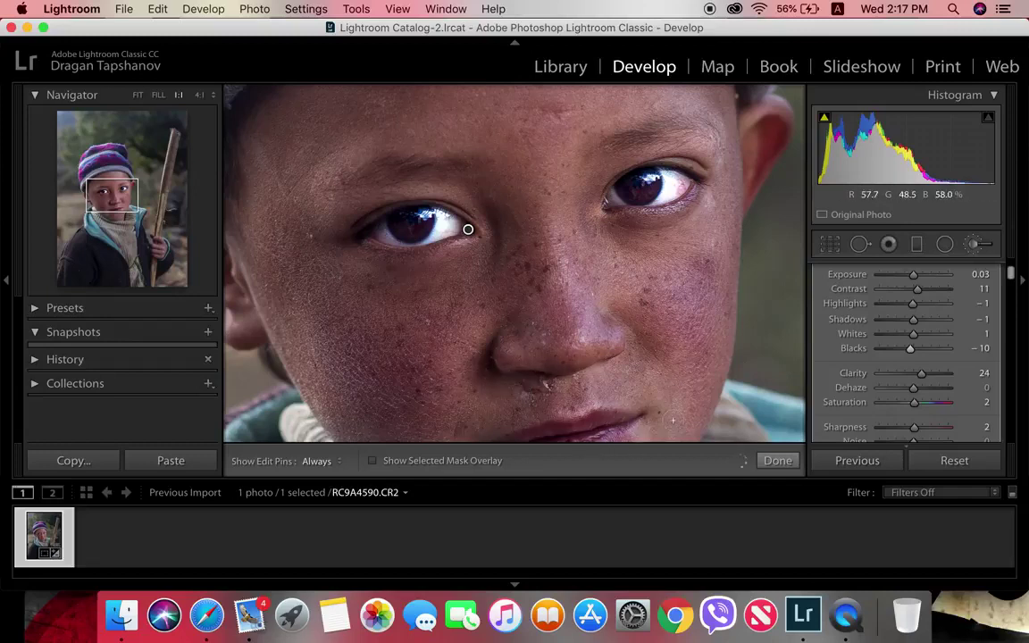
{"action": "mouse_move", "coordinate": [116, 198]}
{"action": "left_mouse_down"}
{"action": "mouse_move", "coordinate": [126, 206]}
{"action": "mouse_move", "coordinate": [115, 203]}
{"action": "left_mouse_up"}
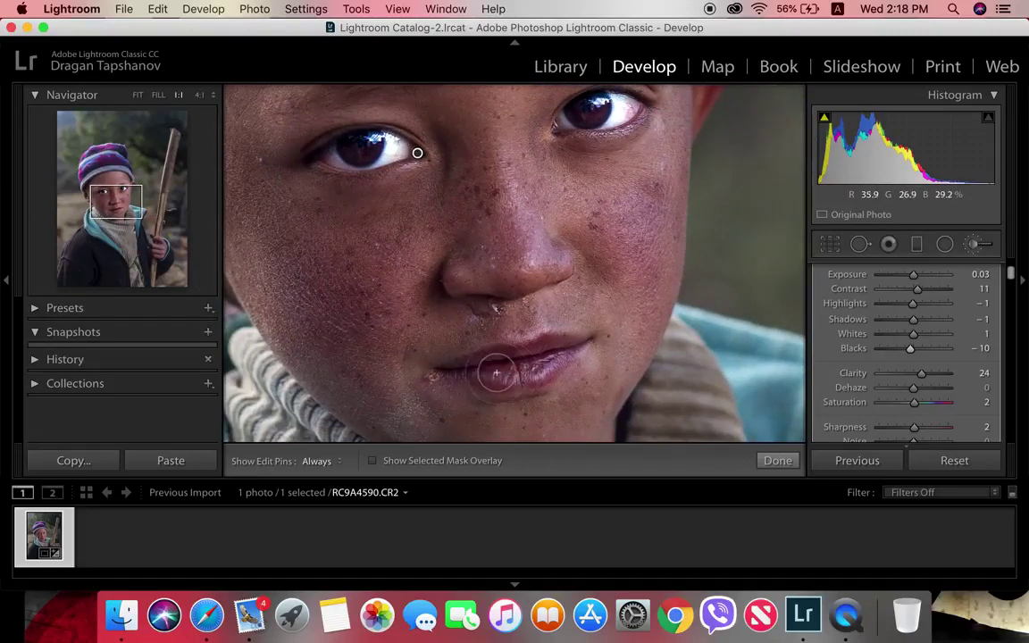
{"action": "key", "text": "h"}
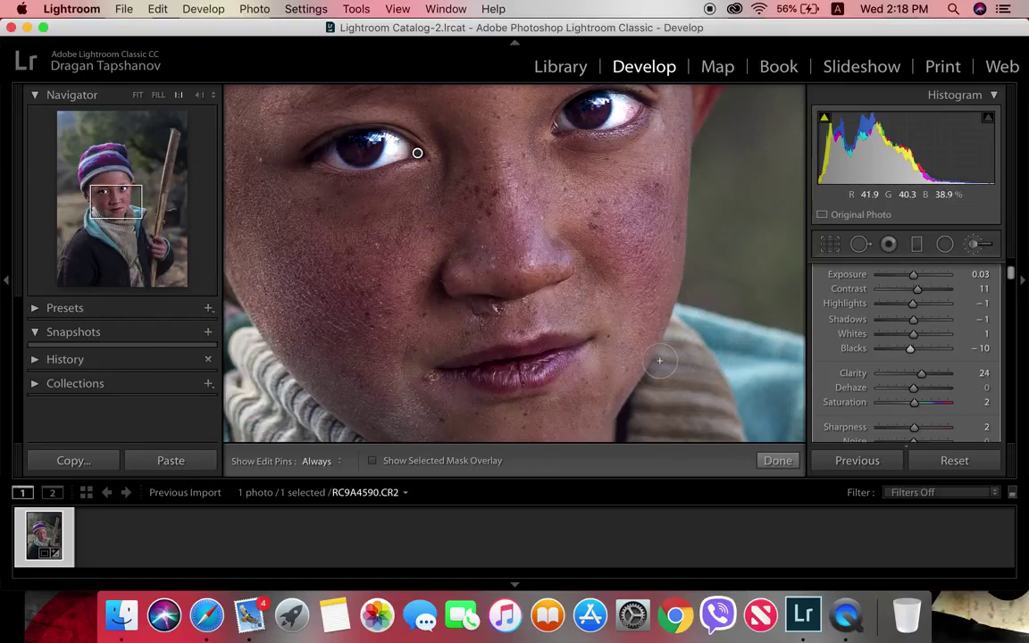
{"action": "key", "text": "super+z"}
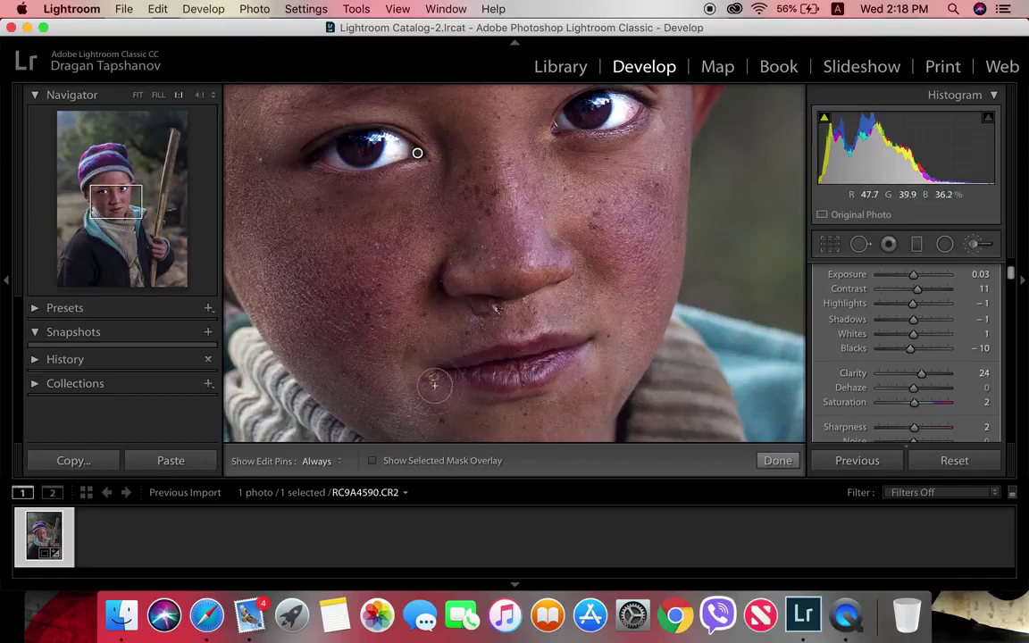
Finish the eye brush and paint the lips with a new Adjustment Brush at Exposure 0.14, Contrast 6, Clarity 34, Saturation 4 and Sharpness 20.
{"action": "left_click", "coordinate": [777, 461]}
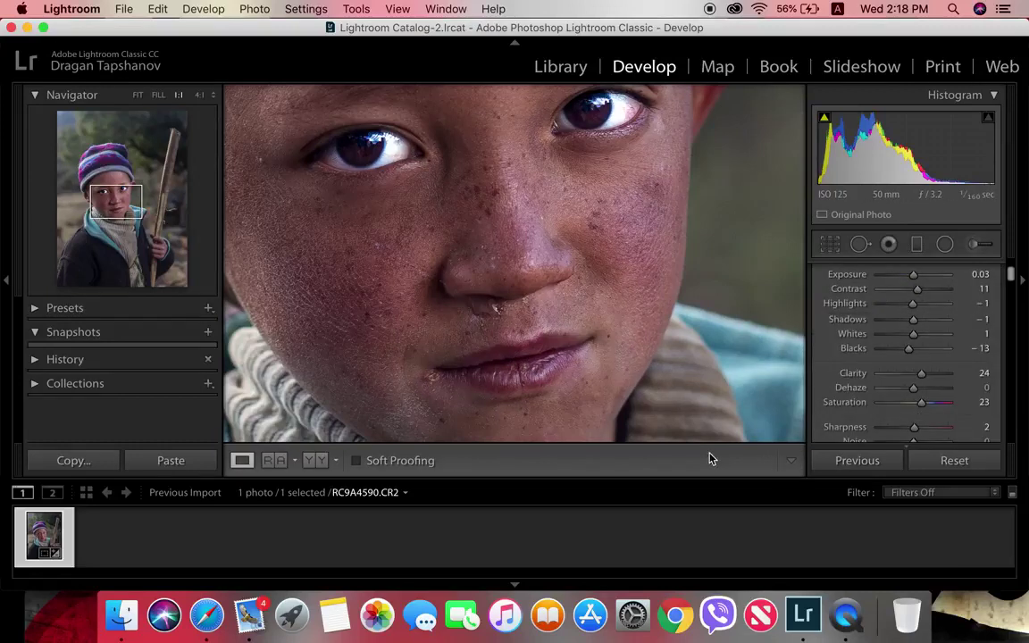
{"action": "left_click", "coordinate": [983, 246]}
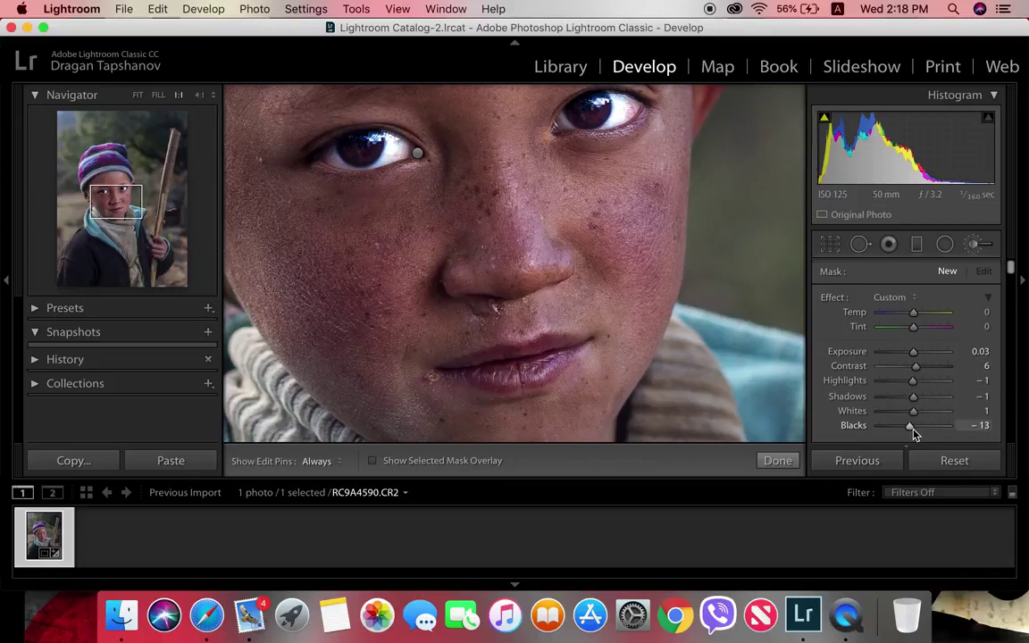
{"action": "left_click_drag", "start_coordinate": [912, 355], "coordinate": [926, 367]}
{"action": "scroll", "coordinate": [911, 382], "scroll_direction": "down", "scroll_amount": 4}
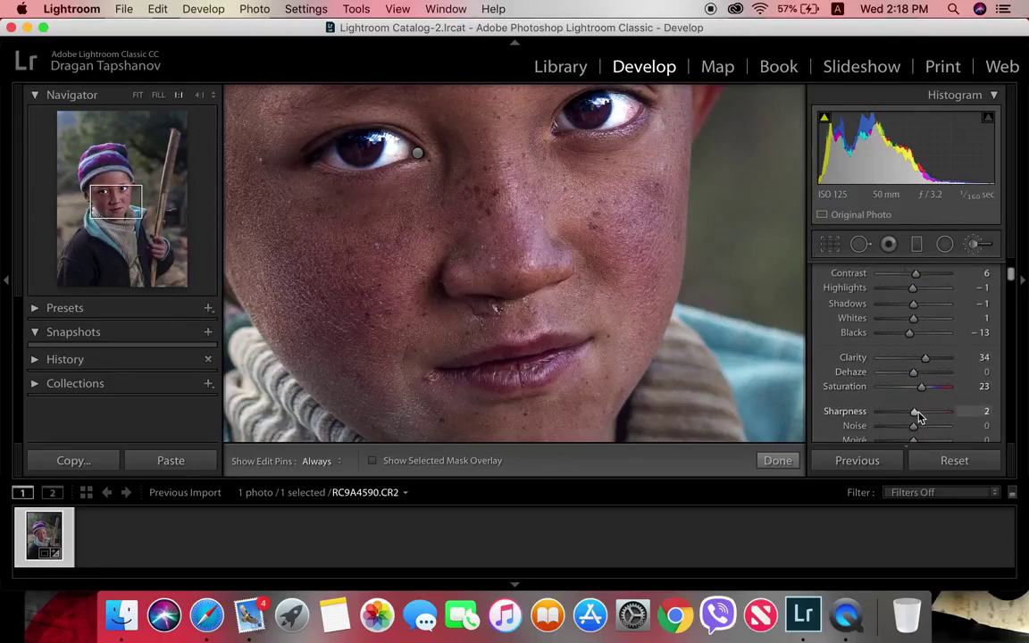
{"action": "left_click_drag", "start_coordinate": [923, 417], "coordinate": [924, 415]}
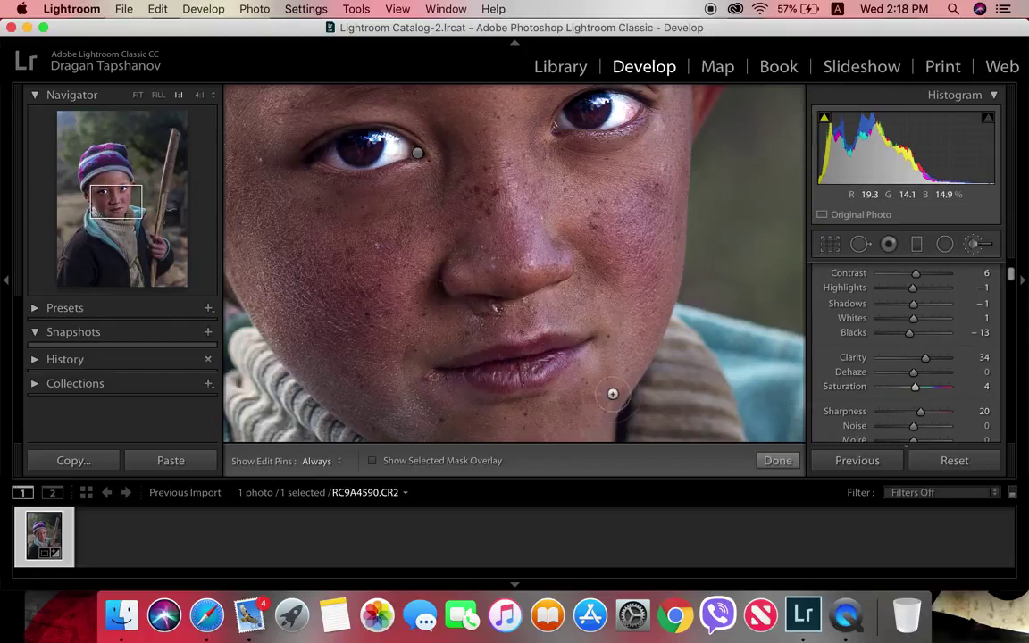
{"action": "left_click", "coordinate": [476, 371]}
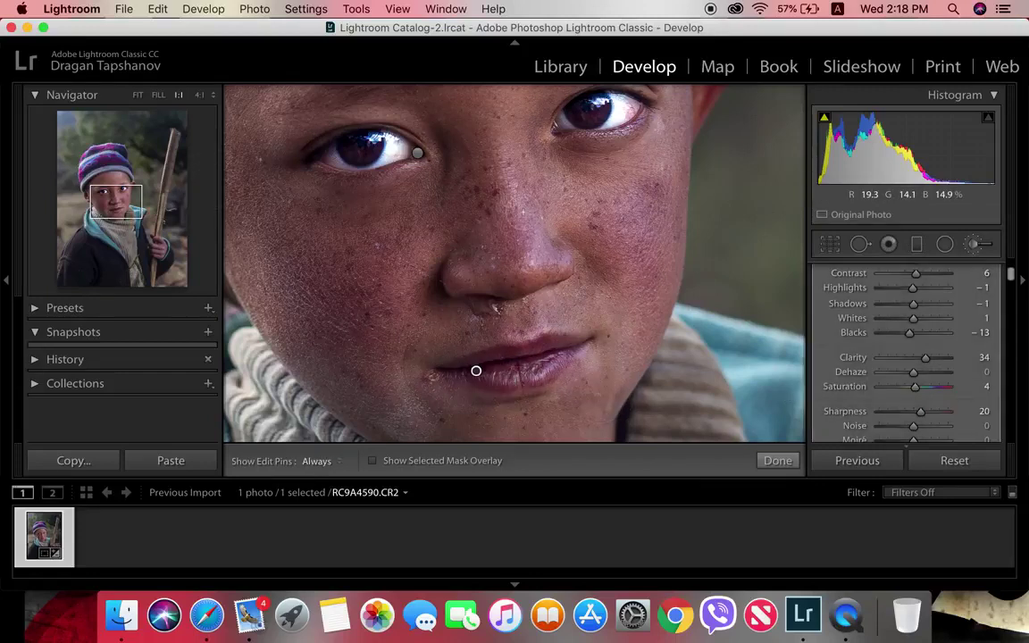
{"action": "left_click", "coordinate": [138, 95]}
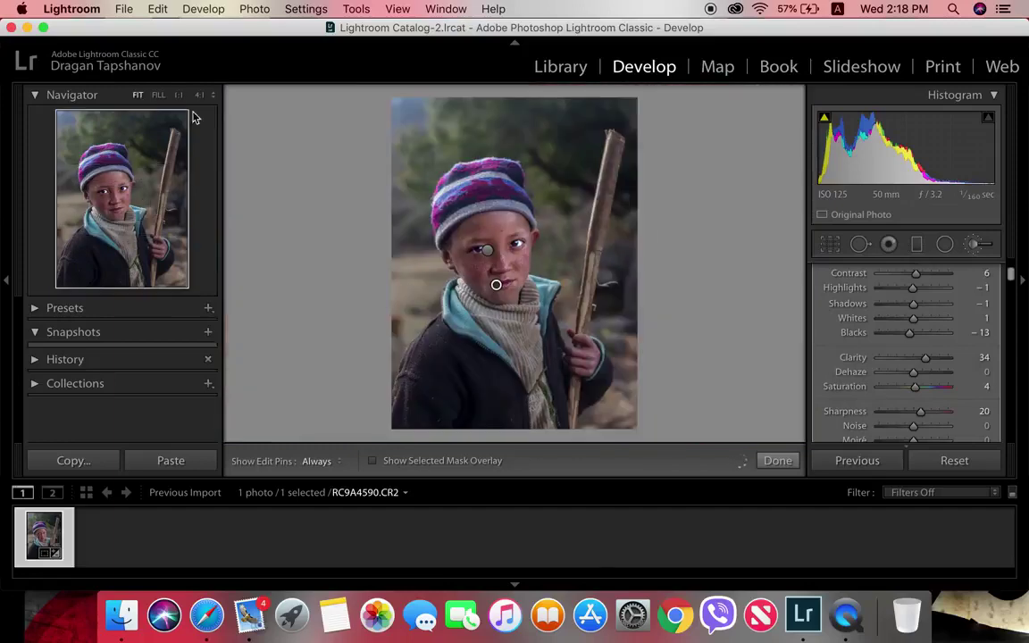
{"action": "left_click", "coordinate": [779, 461]}
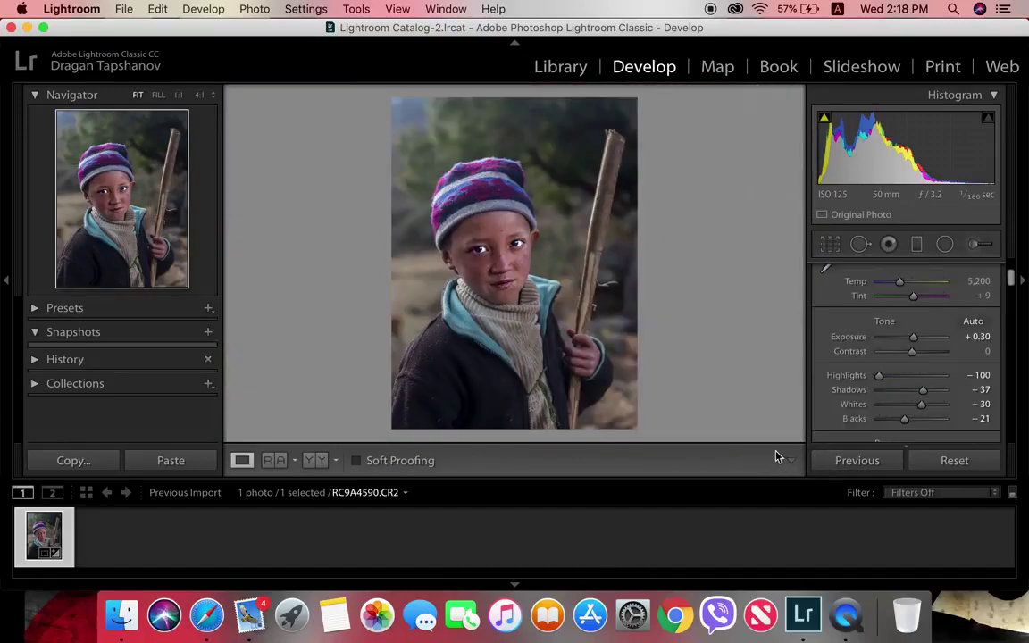
Compare the whole portrait with its unedited version and check the eye up close.
{"action": "key", "text": "backslash"}
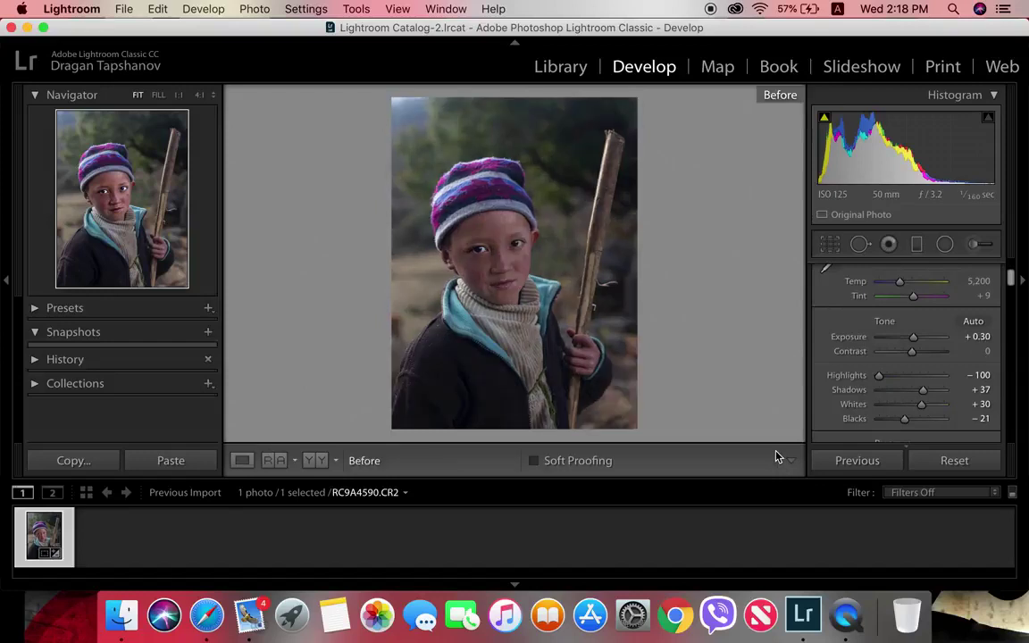
{"action": "key", "text": "backslash"}
{"action": "key", "text": "backslash"}
{"action": "key", "text": "backslash"}
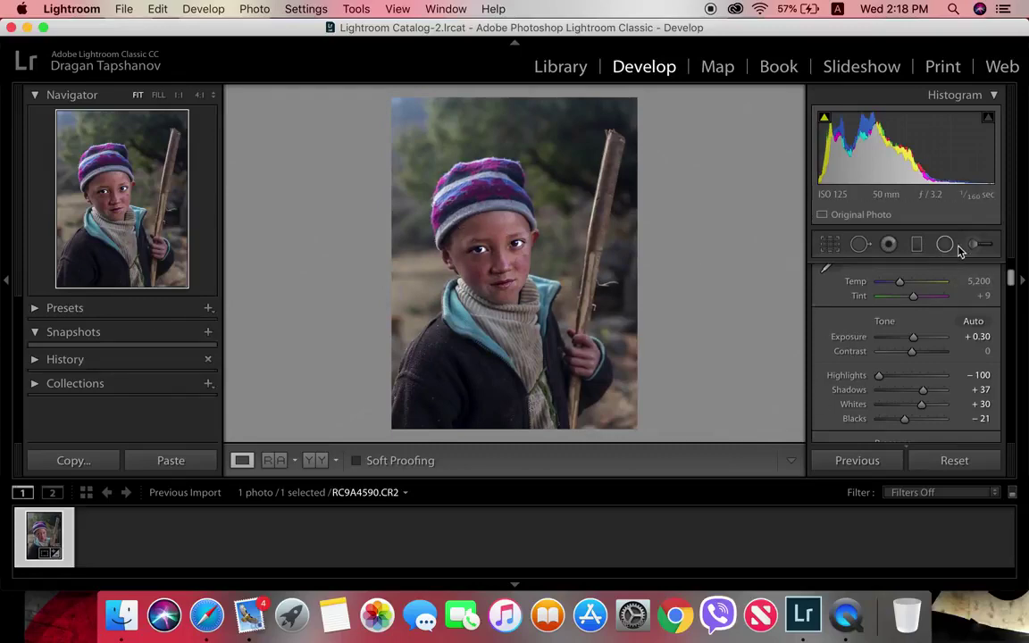
{"action": "left_click", "coordinate": [483, 240]}
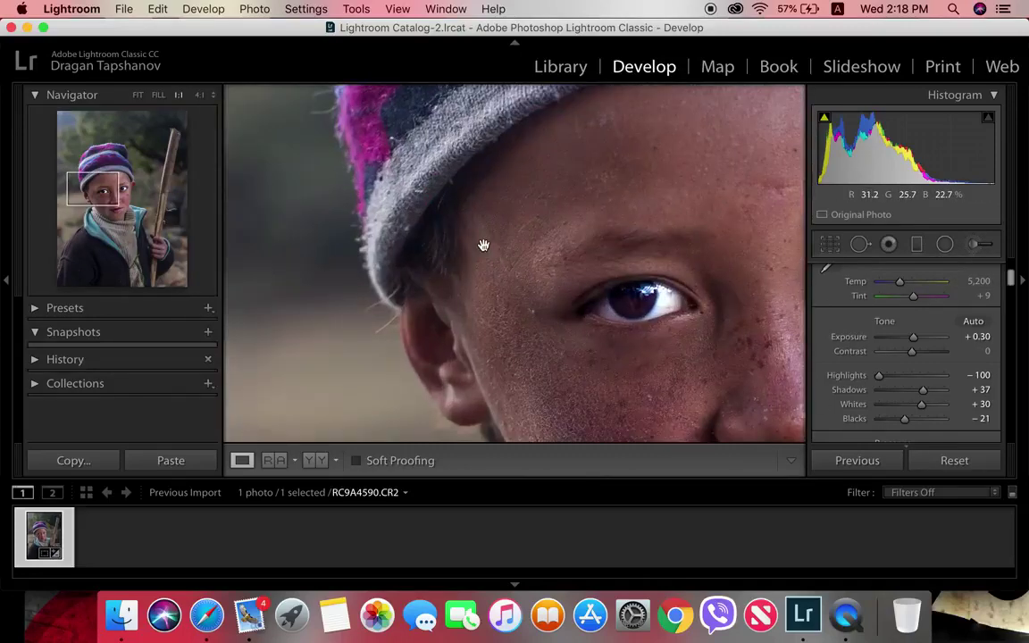
{"action": "left_click", "coordinate": [602, 213]}
Set up a new Adjustment Brush for the face edges with Contrast 13, Blacks -18, Clarity 63 and Sharpness 6.
{"action": "left_click", "coordinate": [158, 95]}
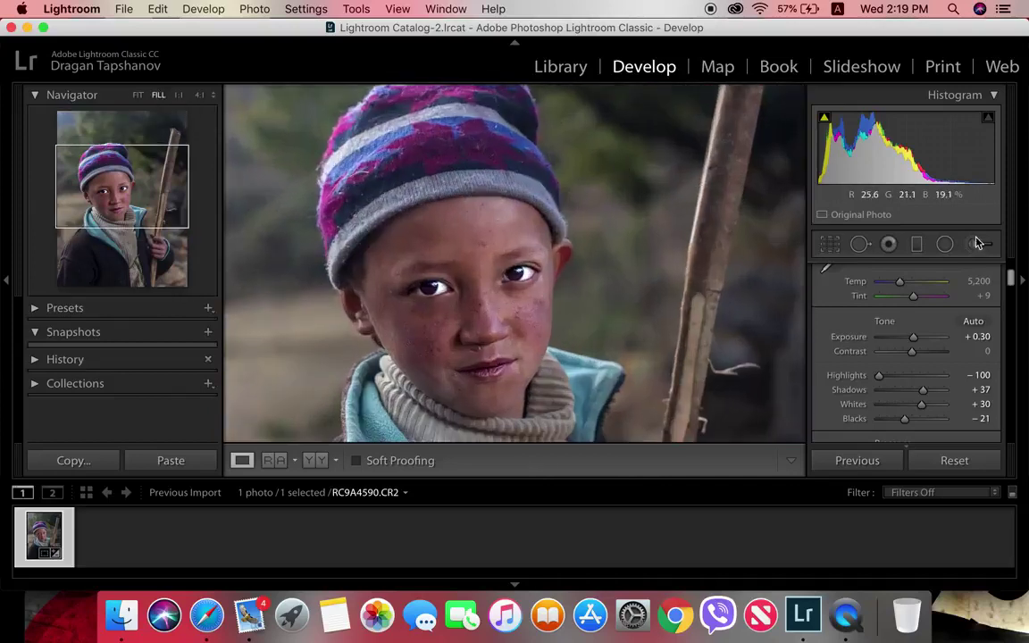
{"action": "left_click", "coordinate": [979, 246]}
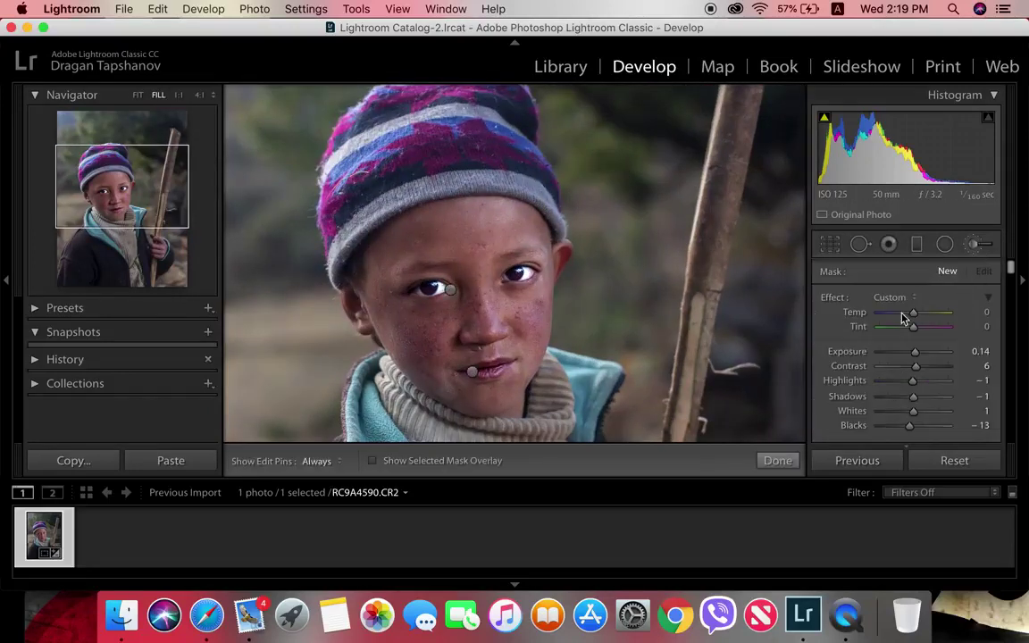
{"action": "left_click_drag", "start_coordinate": [917, 367], "coordinate": [920, 367]}
{"action": "left_click_drag", "start_coordinate": [910, 425], "coordinate": [906, 426]}
{"action": "scroll", "coordinate": [925, 398], "scroll_direction": "down", "scroll_amount": 2}
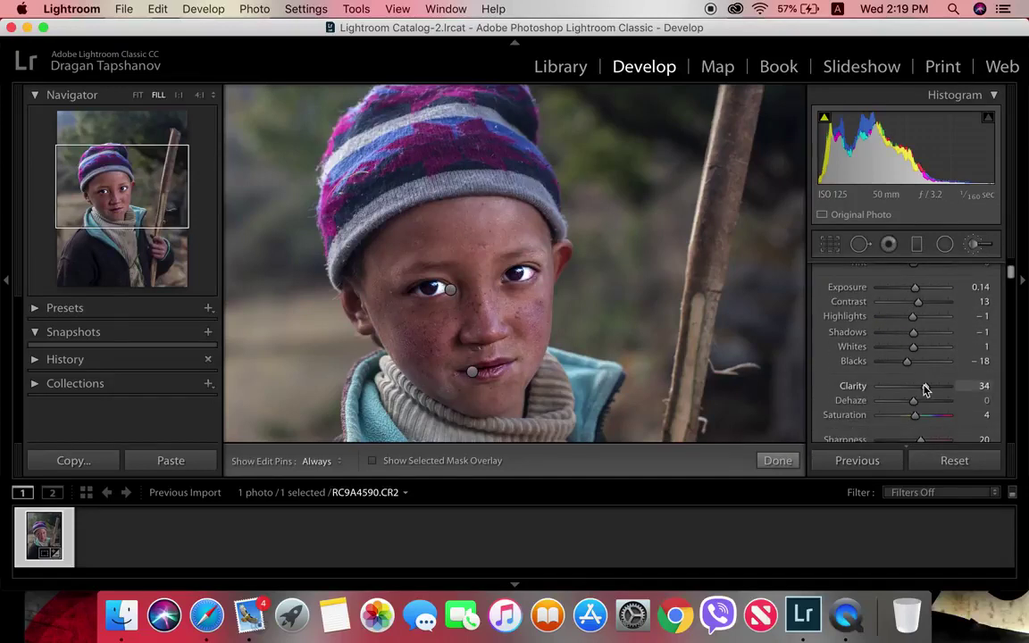
{"action": "left_click_drag", "start_coordinate": [925, 387], "coordinate": [931, 393]}
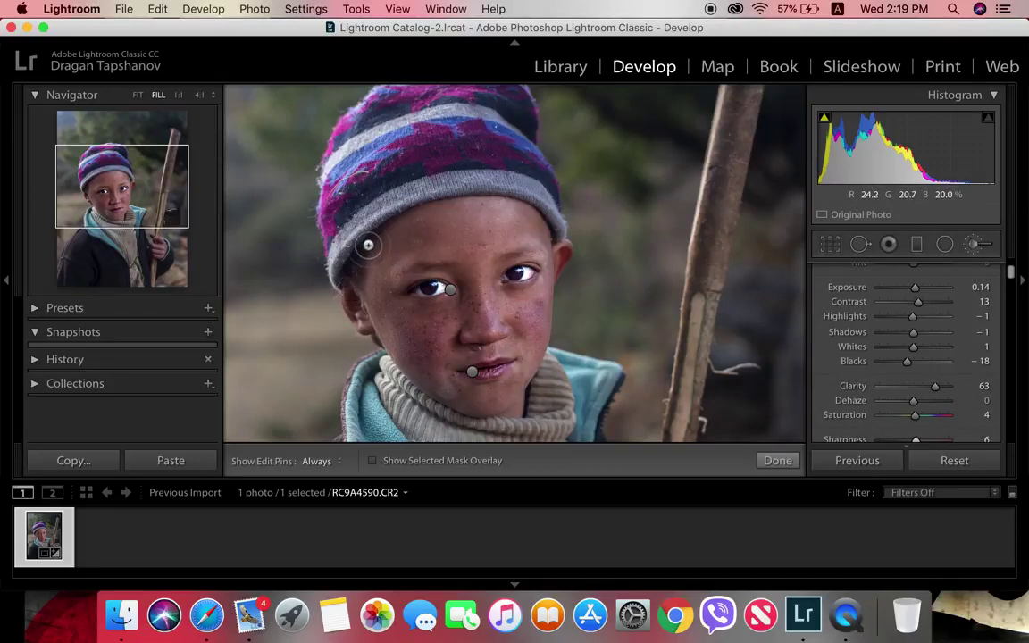
Paint the edge of the face beneath the hat, adjust the brush to Exposure 0.04, Contrast 12 and Blacks -11, and finish it.
{"action": "mouse_move", "coordinate": [352, 286]}
{"action": "left_mouse_down"}
{"action": "mouse_move", "coordinate": [487, 192]}
{"action": "mouse_move", "coordinate": [551, 234]}
{"action": "mouse_move", "coordinate": [547, 225]}
{"action": "mouse_move", "coordinate": [557, 252]}
{"action": "left_mouse_up"}
{"action": "key", "text": "h"}
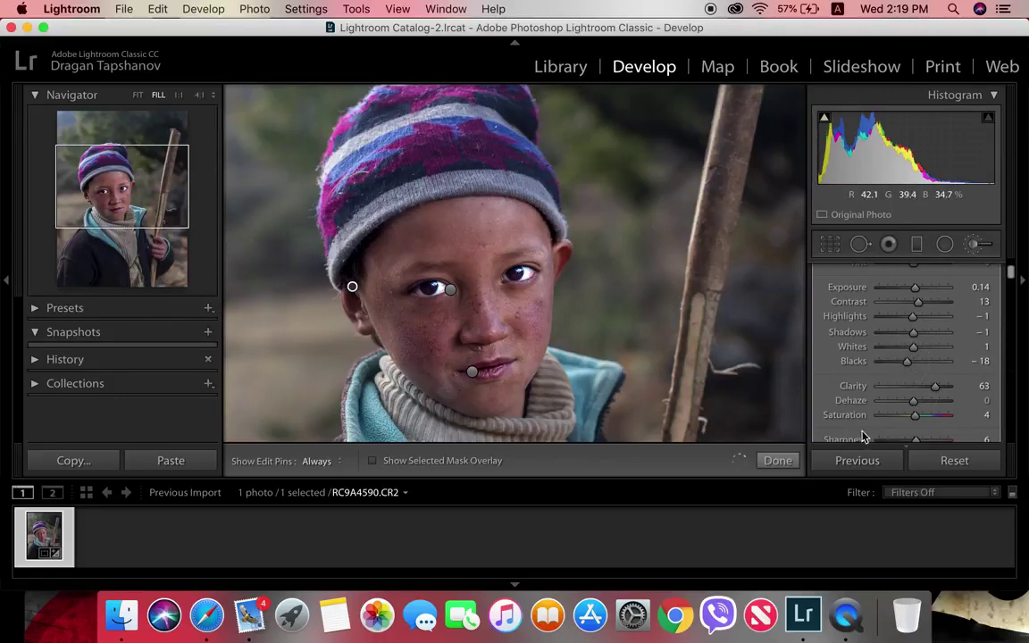
{"action": "left_click_drag", "start_coordinate": [908, 361], "coordinate": [914, 364]}
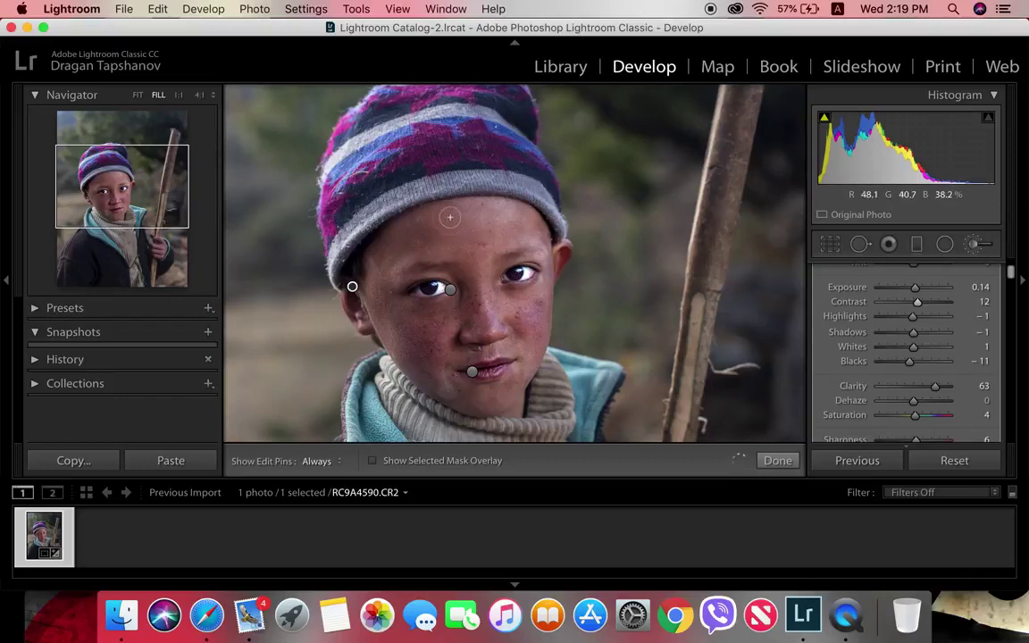
{"action": "key", "text": "h"}
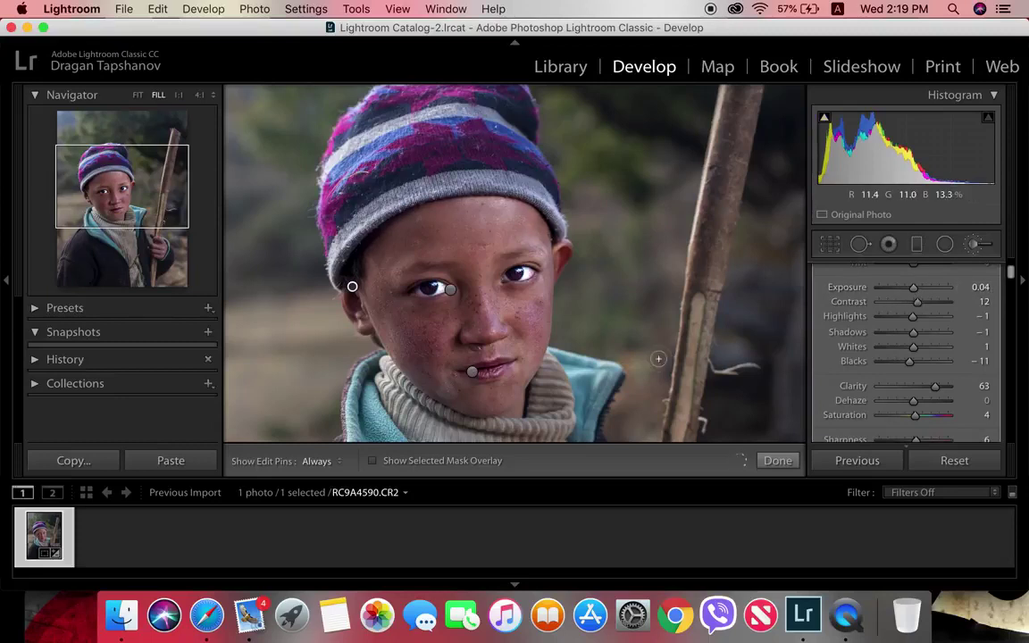
{"action": "left_click", "coordinate": [777, 461]}
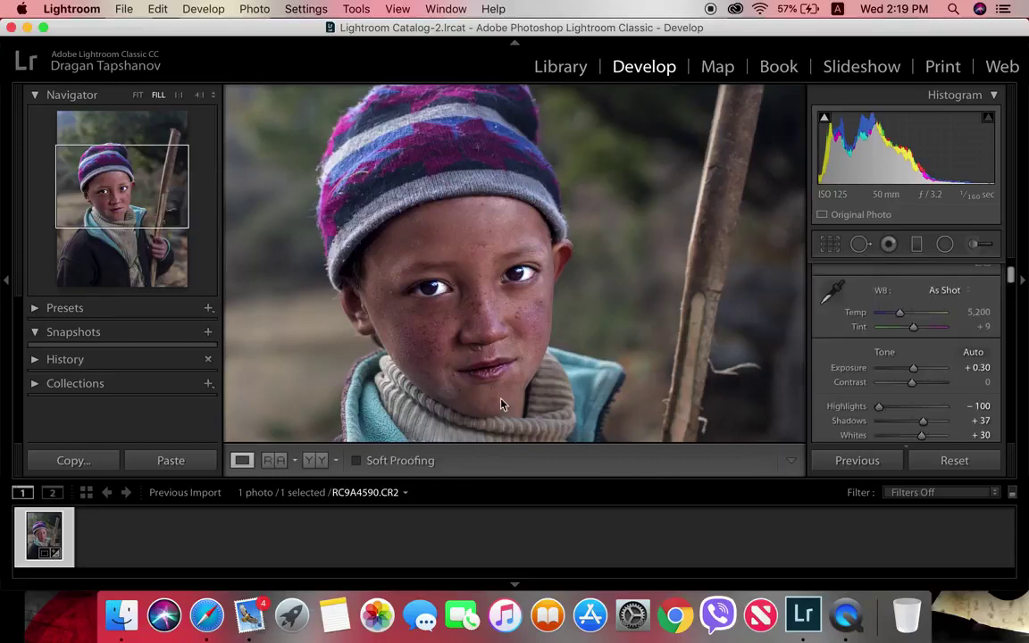
Set up another Adjustment Brush for the skin with Contrast 10, Shadows 11, Blacks -1, Clarity 37, Saturation 0 and Sharpness 33.
{"action": "left_click", "coordinate": [569, 287]}
{"action": "left_click", "coordinate": [474, 300]}
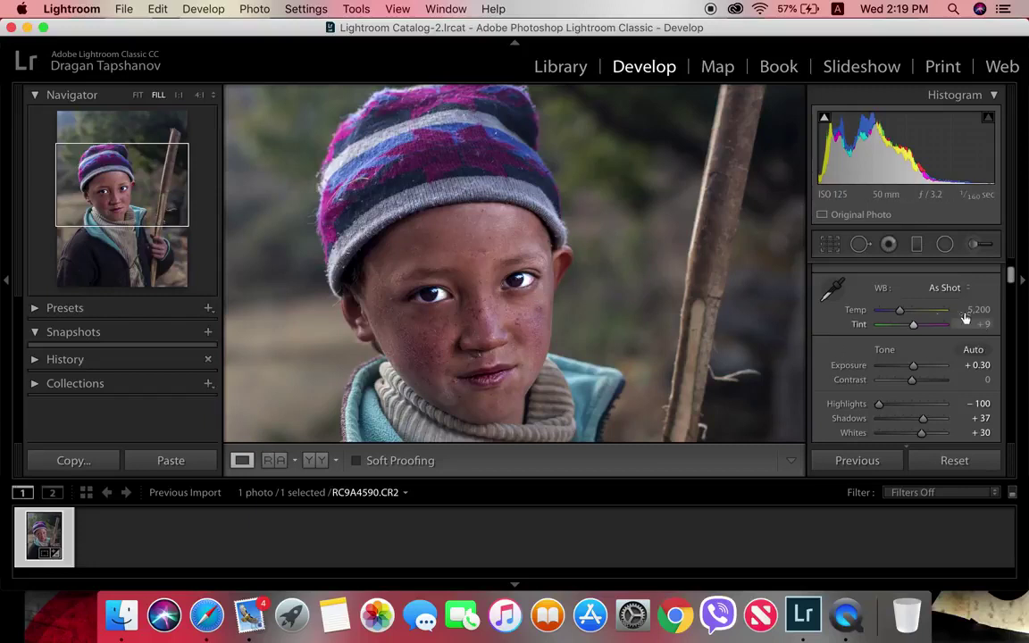
{"action": "left_click", "coordinate": [976, 246]}
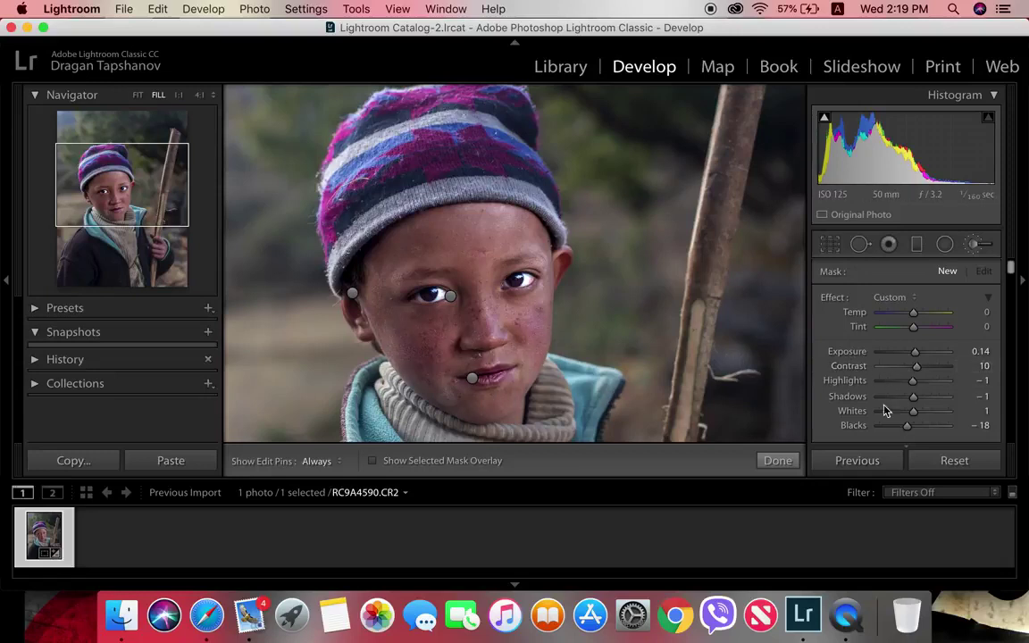
{"action": "left_click_drag", "start_coordinate": [913, 428], "coordinate": [915, 428]}
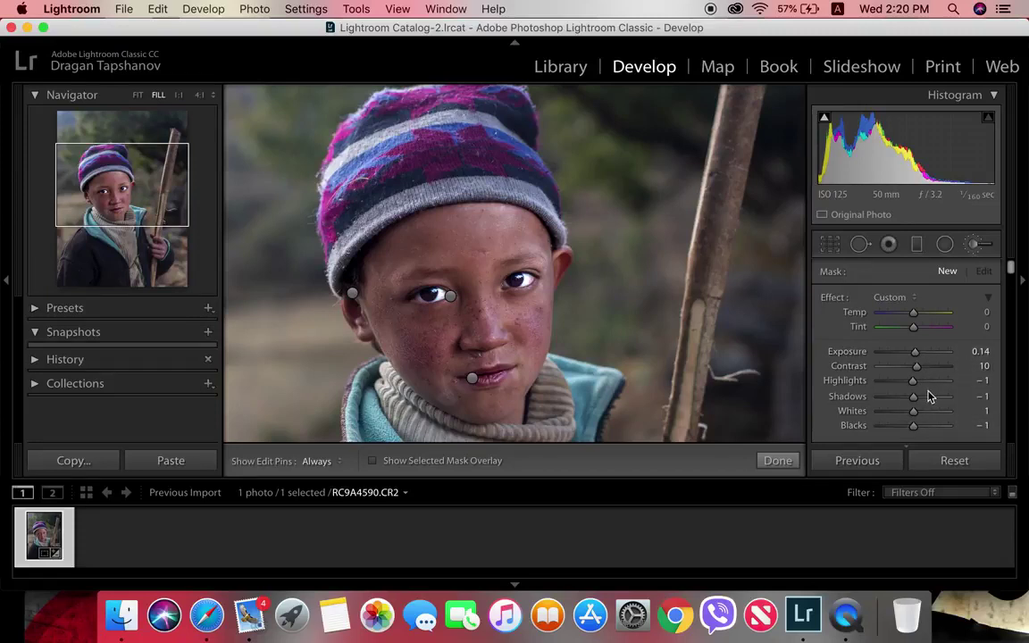
{"action": "scroll", "coordinate": [923, 393], "scroll_direction": "down", "scroll_amount": 1}
{"action": "scroll", "coordinate": [923, 393], "scroll_direction": "down", "scroll_amount": 5}
{"action": "left_click", "coordinate": [926, 352]}
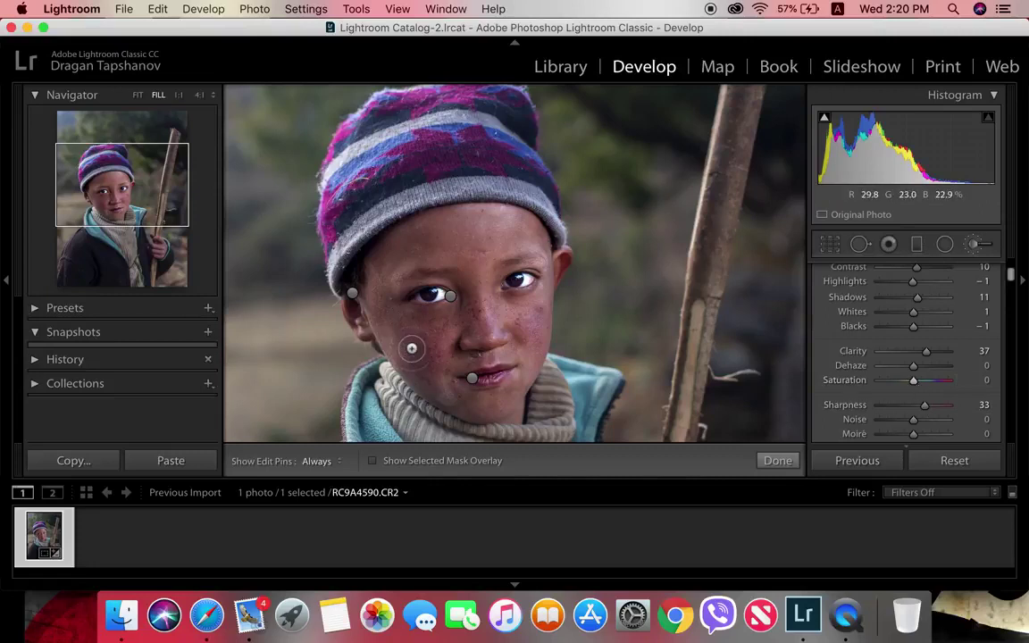
Paint the skin adjustment over the boy's cheeks, forehead and chin with the edit pins toggled as needed.
{"action": "mouse_move", "coordinate": [436, 361]}
{"action": "left_mouse_down"}
{"action": "mouse_move", "coordinate": [395, 326]}
{"action": "mouse_move", "coordinate": [427, 354]}
{"action": "mouse_move", "coordinate": [439, 337]}
{"action": "mouse_move", "coordinate": [382, 340]}
{"action": "mouse_move", "coordinate": [413, 341]}
{"action": "mouse_move", "coordinate": [414, 352]}
{"action": "left_mouse_up"}
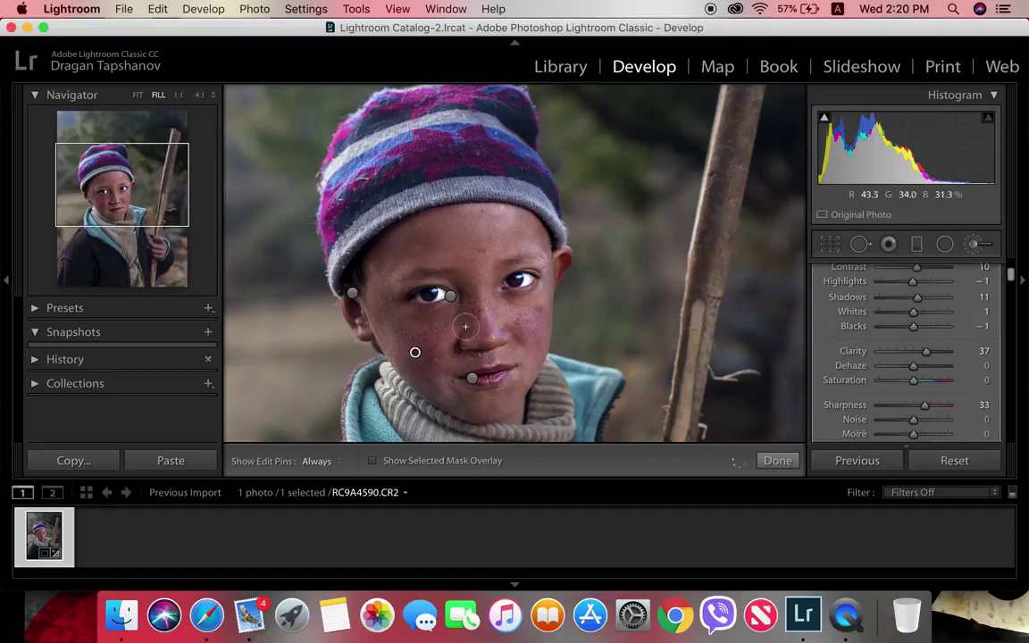
{"action": "key", "text": "h"}
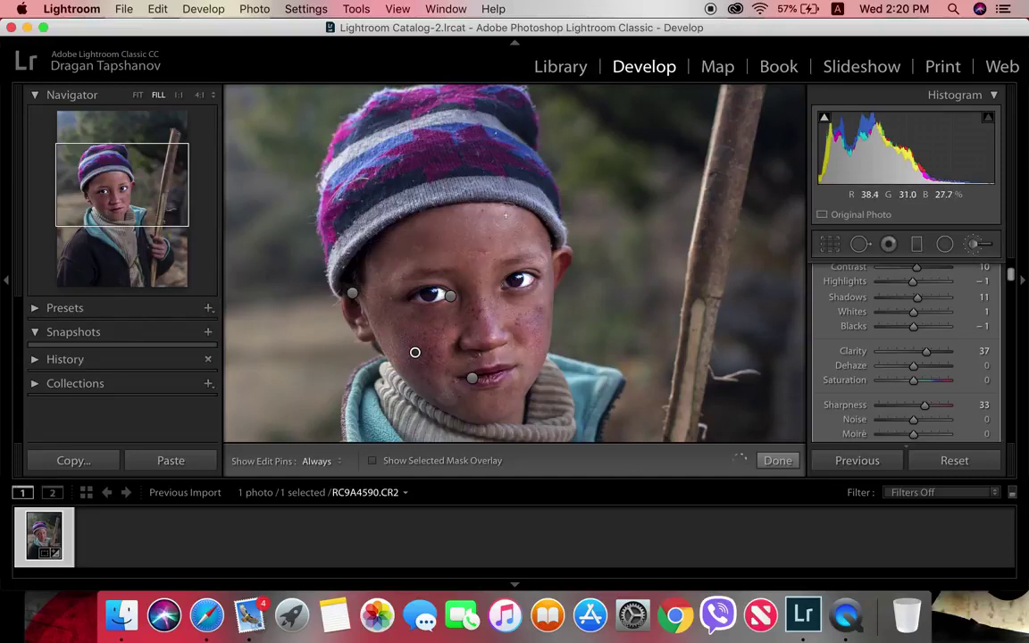
{"action": "key", "text": "h"}
{"action": "key", "text": "h"}
{"action": "key", "text": "h"}
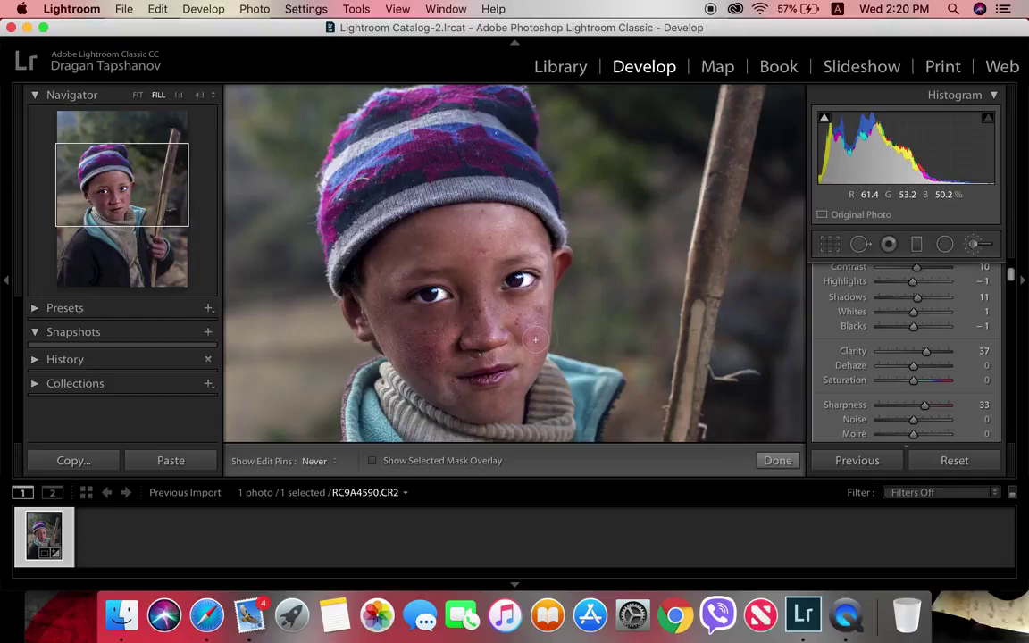
{"action": "key", "text": "h"}
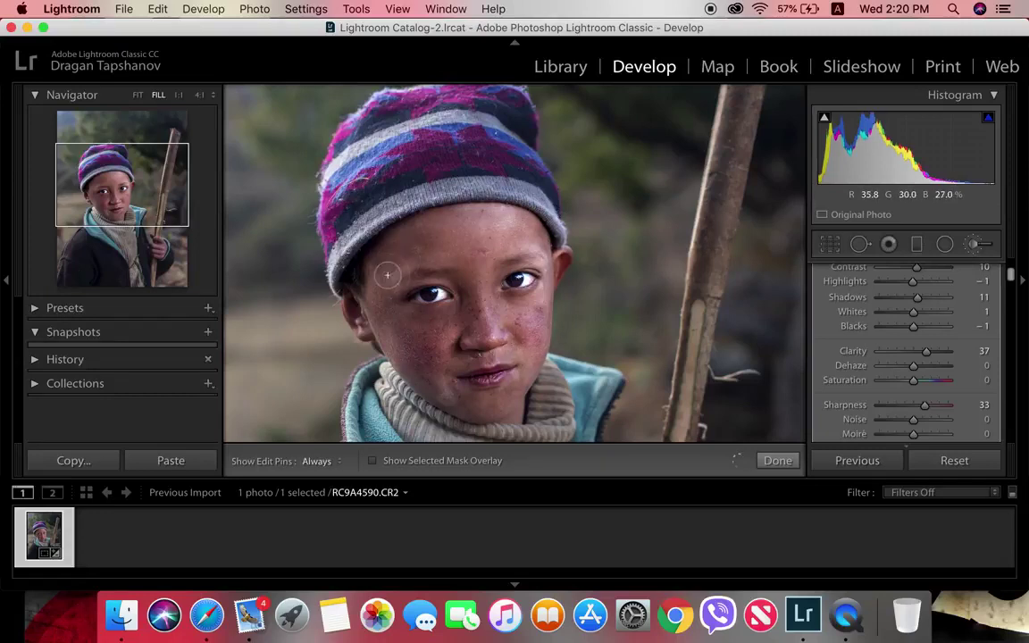
{"action": "key", "text": "h"}
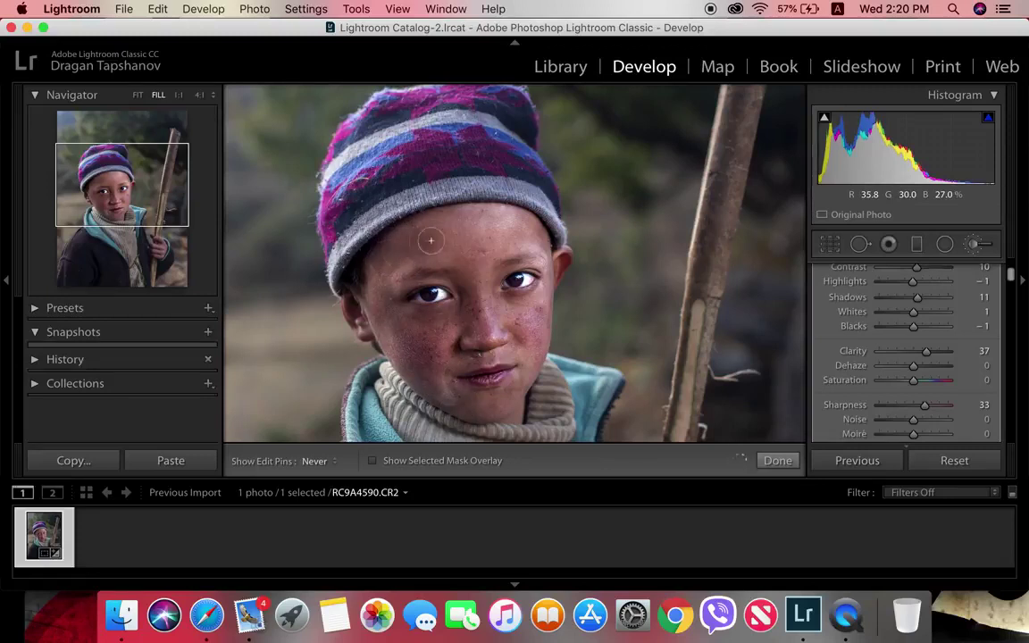
{"action": "key", "text": "h"}
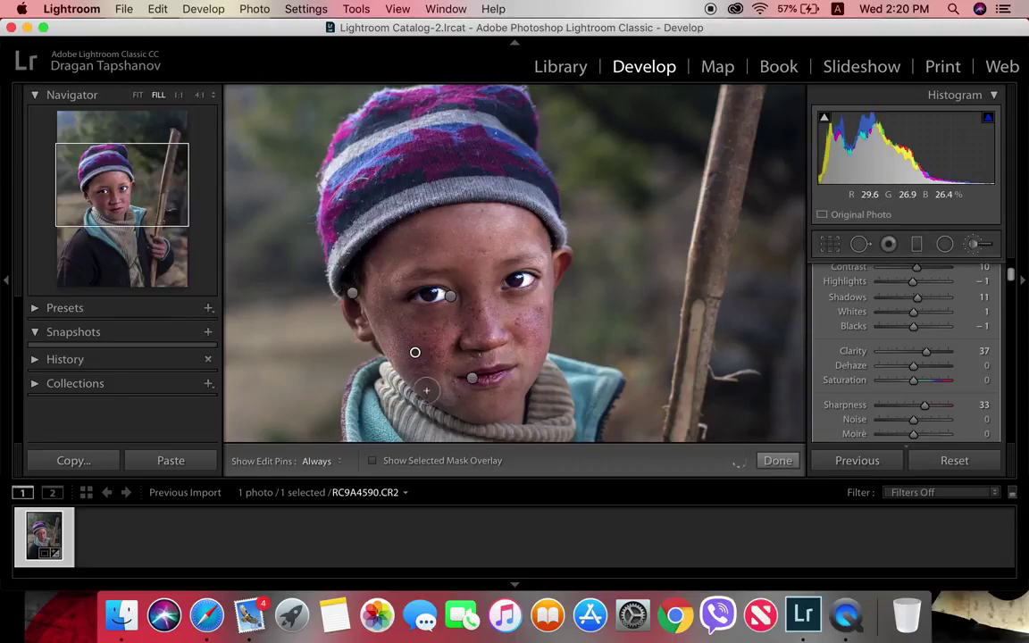
{"action": "key", "text": "h"}
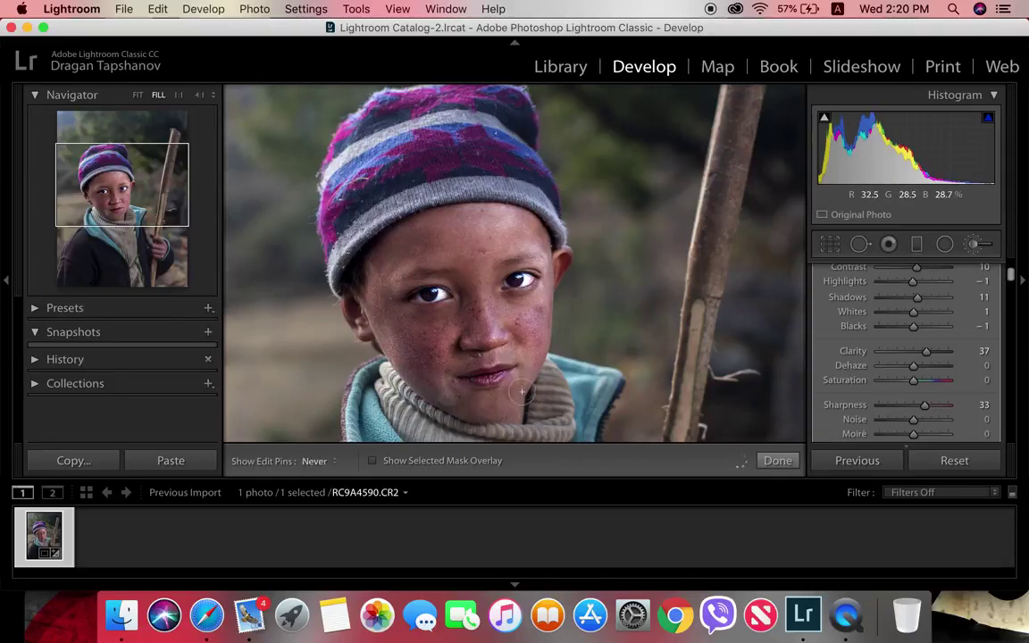
{"action": "left_click_drag", "start_coordinate": [531, 360], "coordinate": [405, 370]}
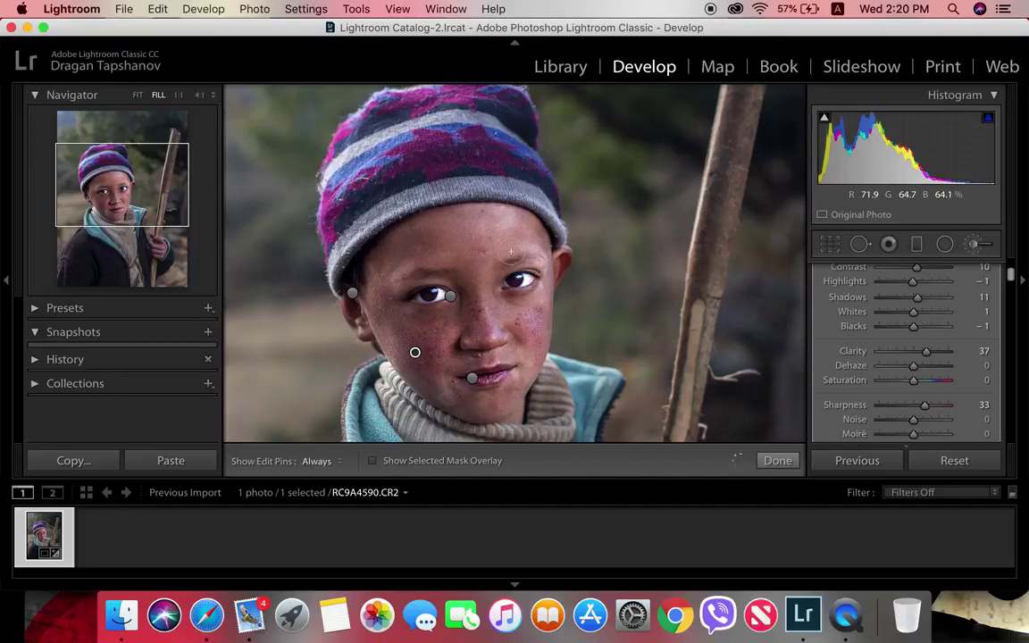
Erase the excess skin brushing around the cheek on the stick's side and finish the brush.
{"action": "key", "text": "alt"}
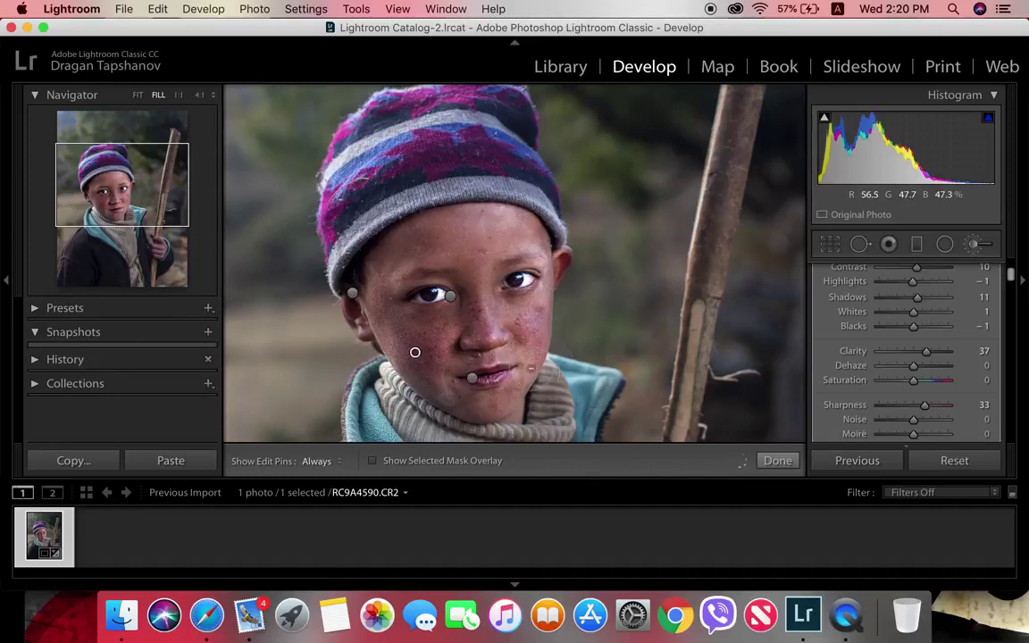
{"action": "key", "text": "alt"}
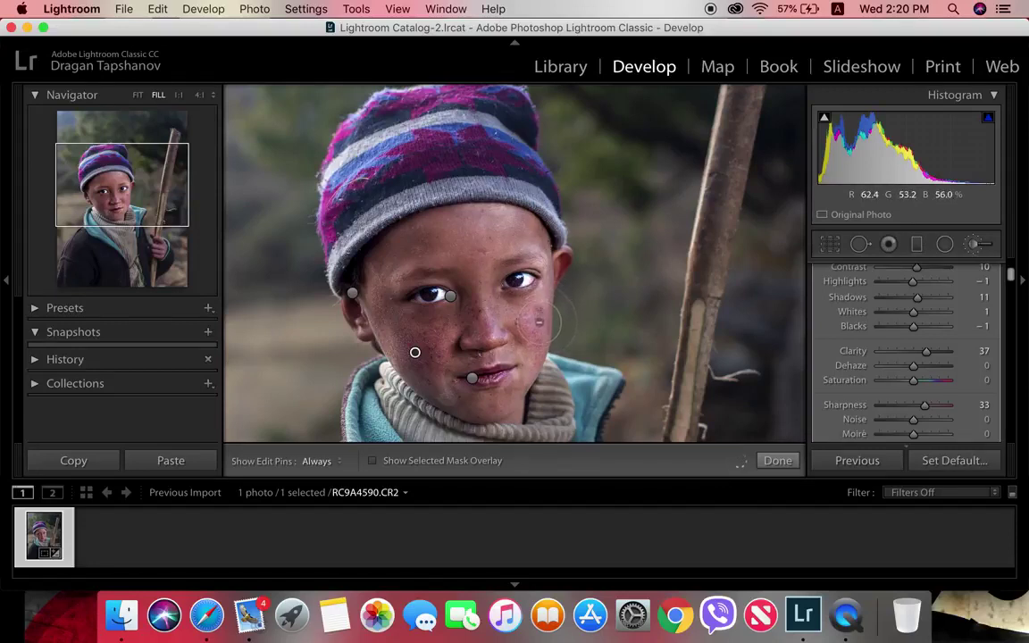
{"action": "left_click", "coordinate": [769, 471]}
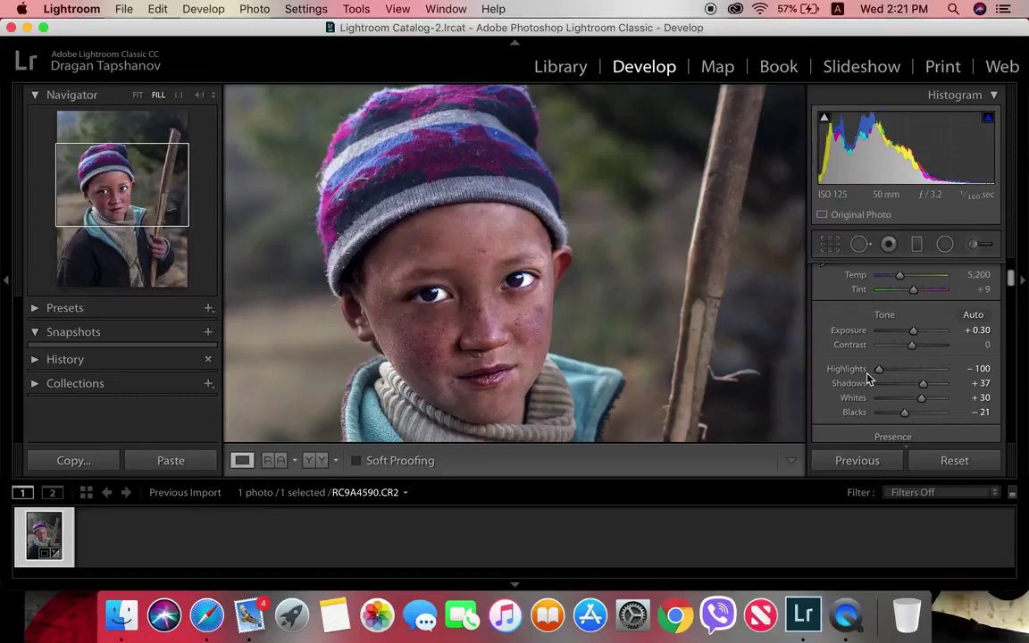
Brush the cheek on the stick's side with a new adjustment of Exposure 0.06 and Sharpness 45, and check the photo full screen.
{"action": "key", "text": "super+Return"}
{"action": "left_click", "coordinate": [974, 248]}
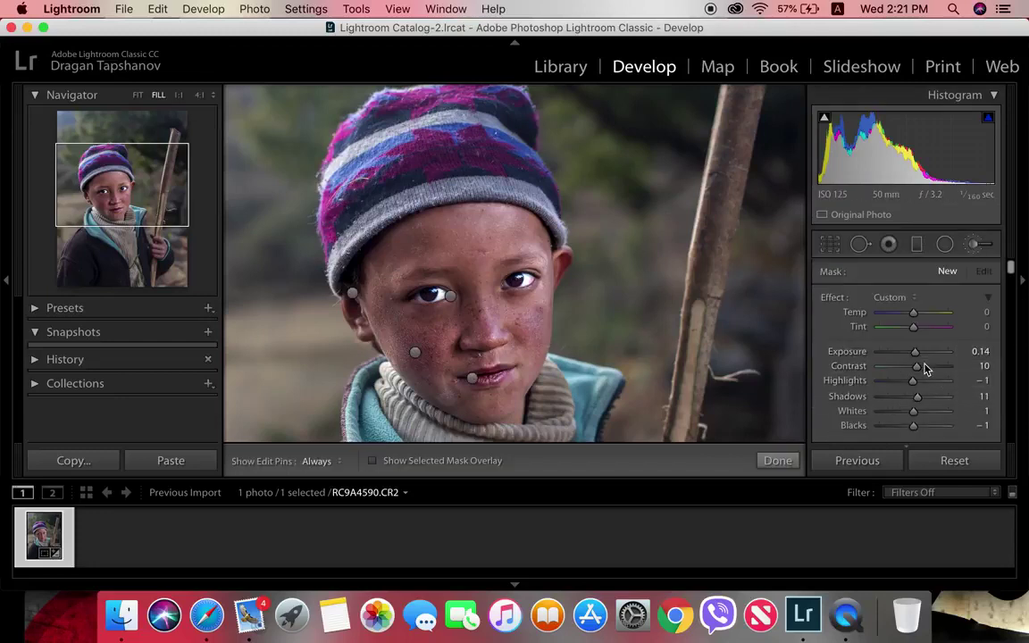
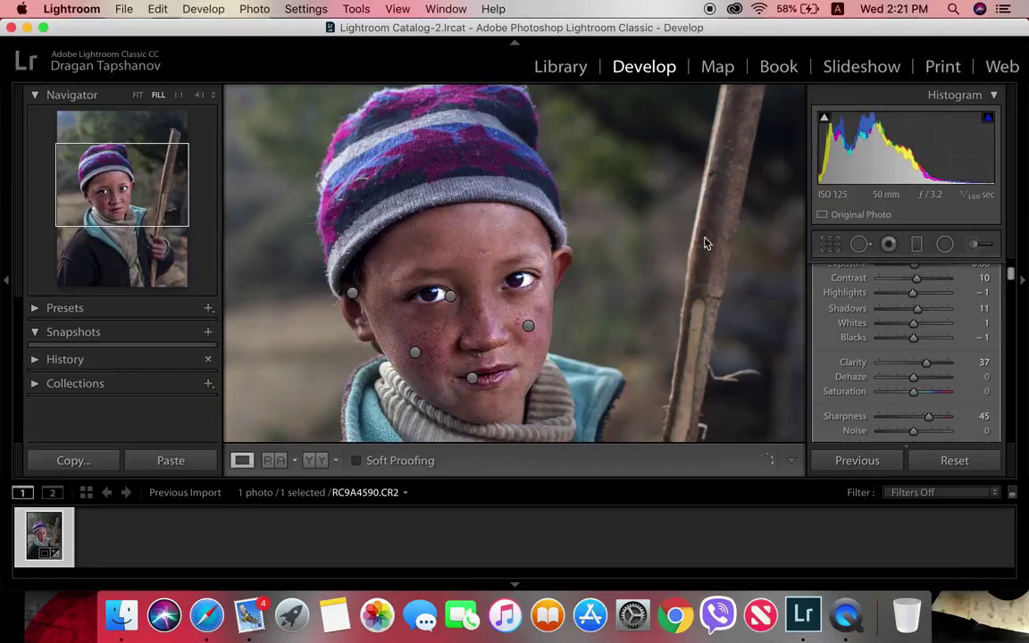
{"action": "key", "text": "f"}
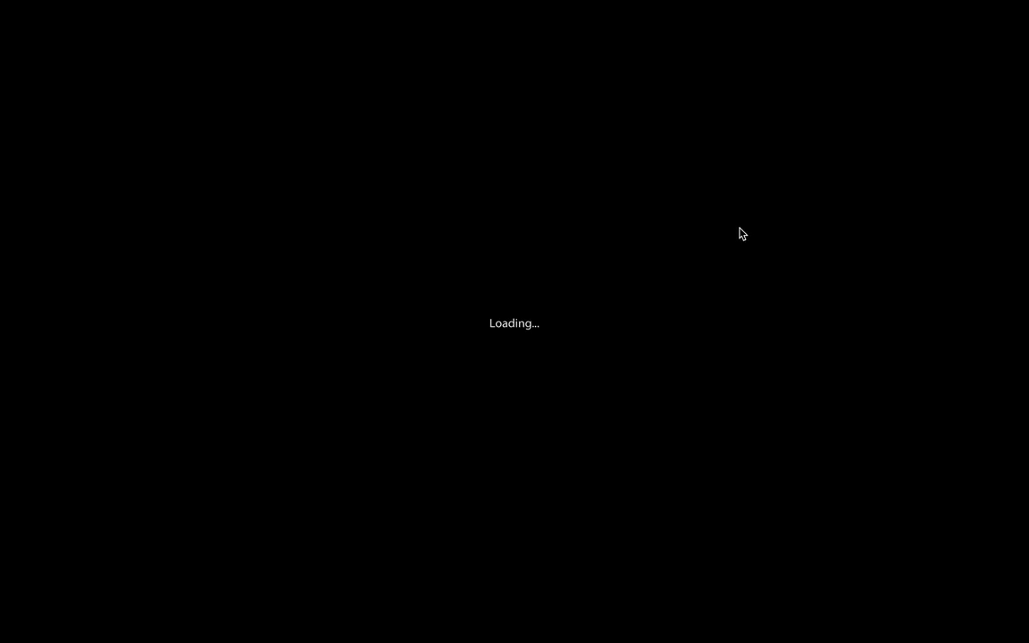
{"action": "key", "text": "f"}
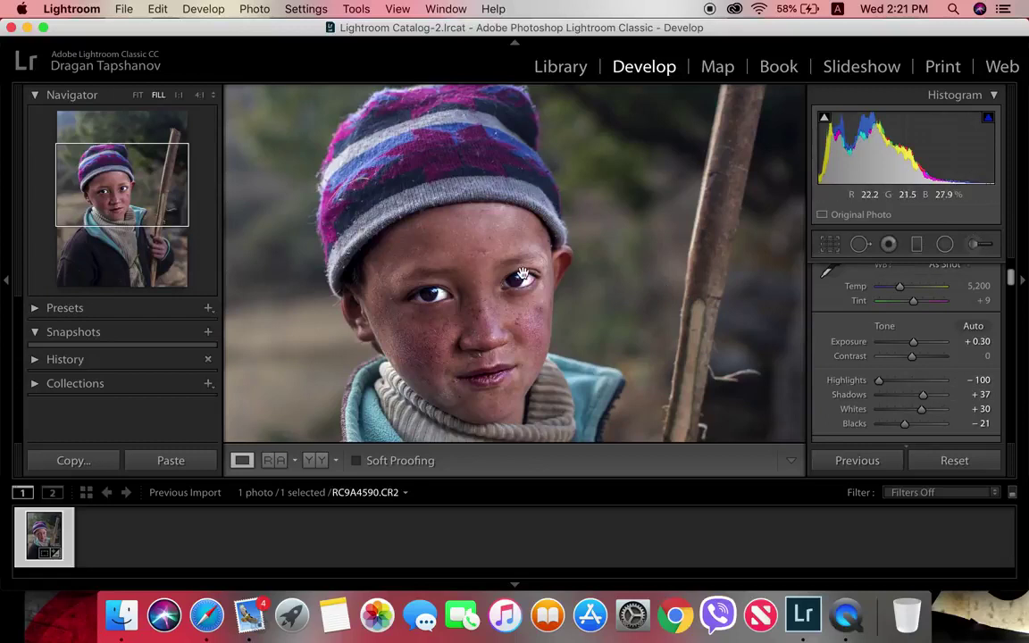
Fit the whole portrait in view and raise the saturation of the green colour range to +51.
{"action": "left_click", "coordinate": [138, 95]}
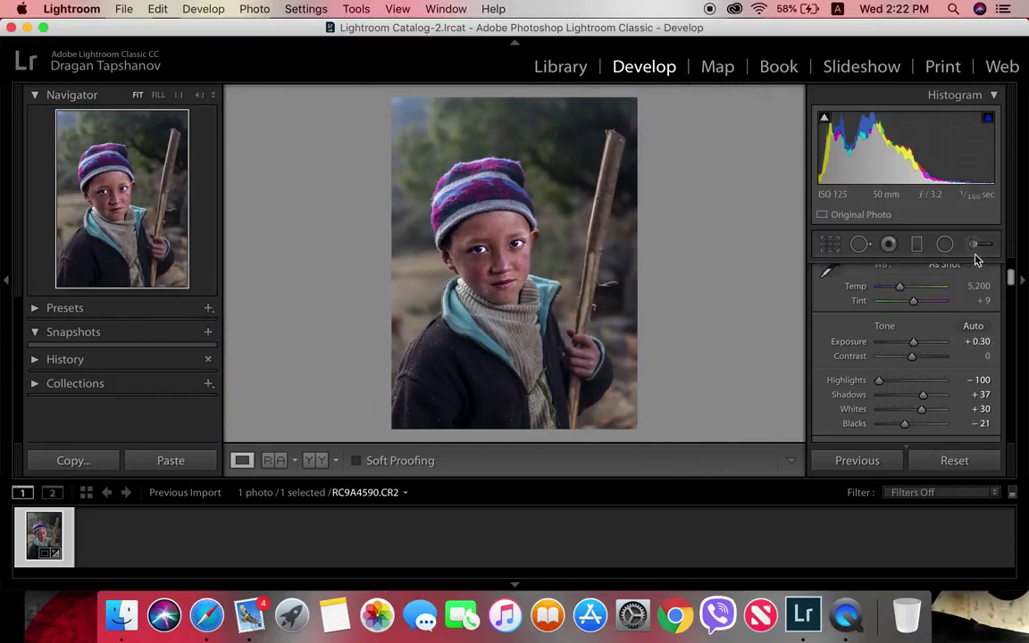
{"action": "scroll", "coordinate": [937, 323], "scroll_direction": "down", "scroll_amount": 3}
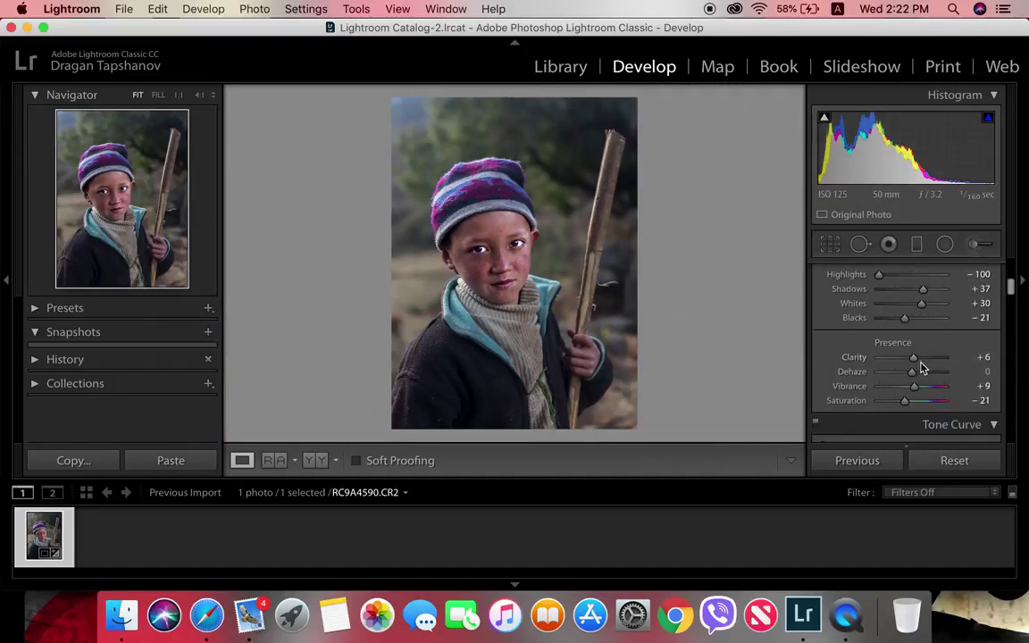
{"action": "scroll", "coordinate": [920, 368], "scroll_direction": "down", "scroll_amount": 1}
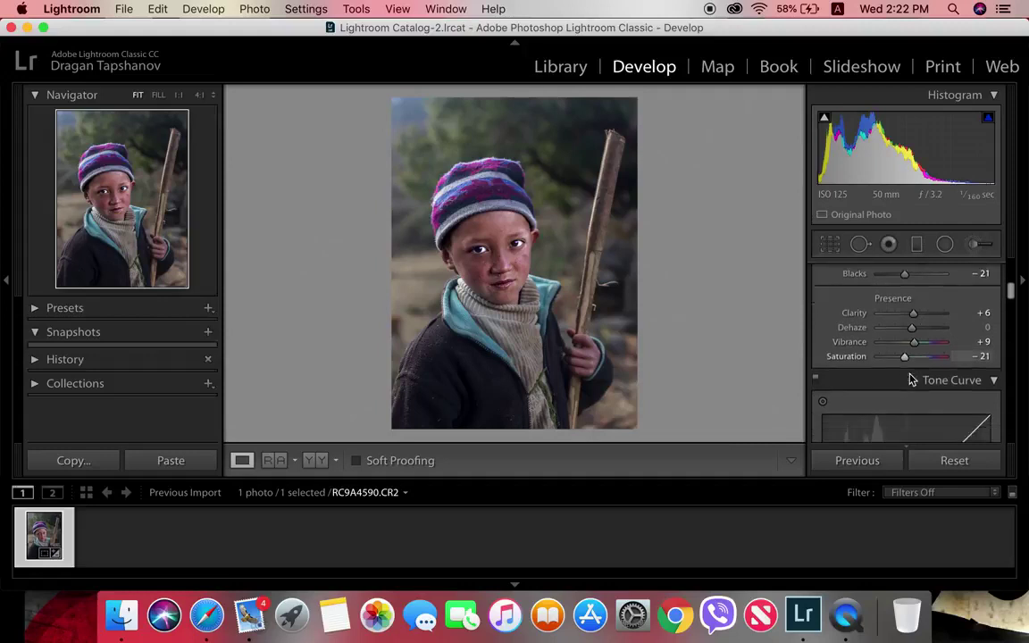
{"action": "scroll", "coordinate": [908, 376], "scroll_direction": "down", "scroll_amount": 3}
{"action": "scroll", "coordinate": [908, 377], "scroll_direction": "down", "scroll_amount": 10}
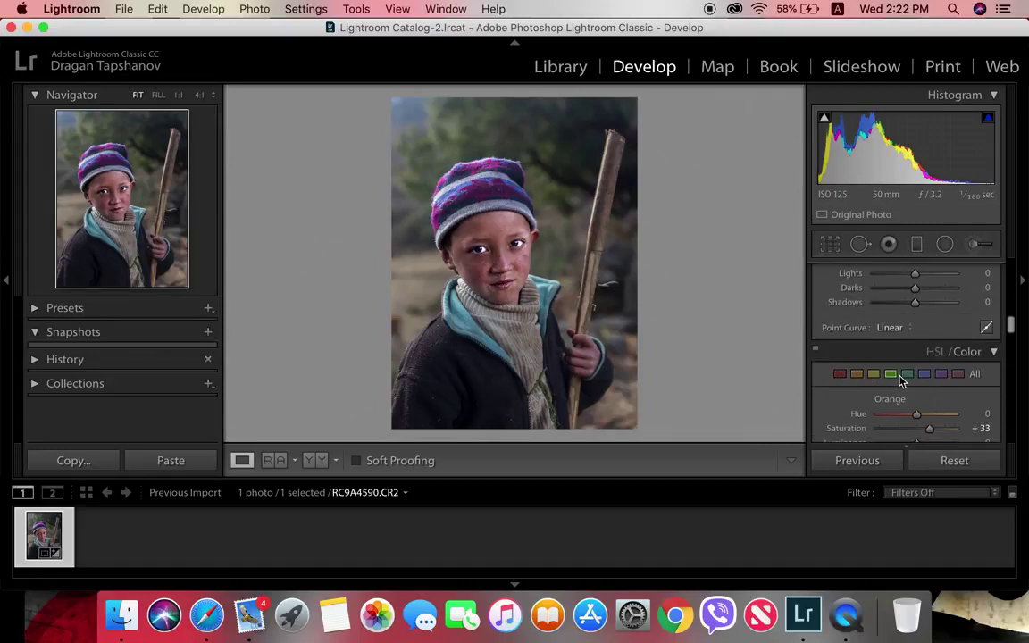
{"action": "left_click", "coordinate": [907, 383]}
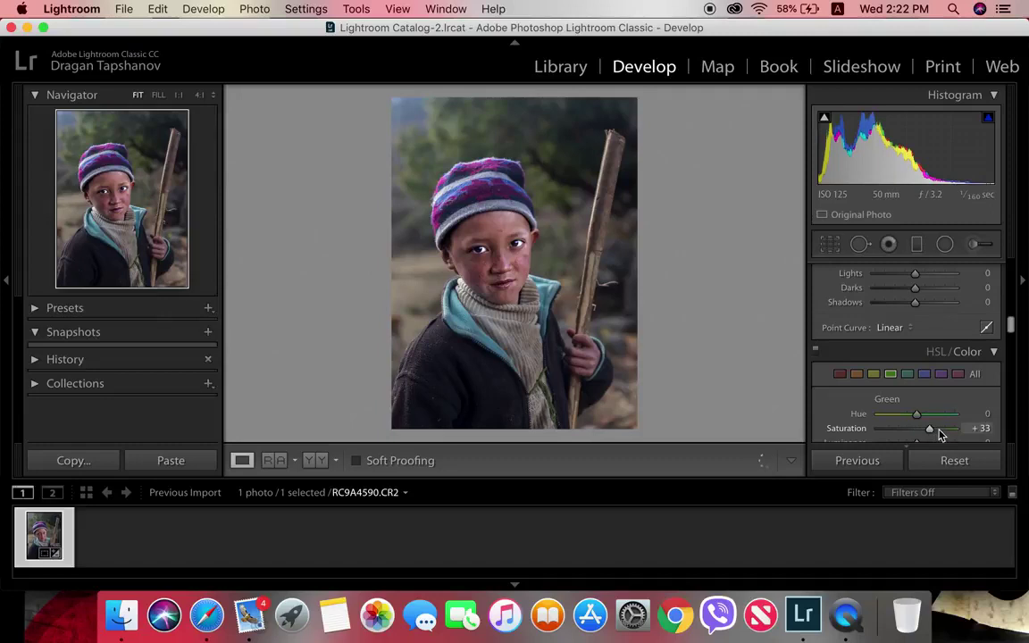
{"action": "left_click_drag", "start_coordinate": [940, 435], "coordinate": [947, 434]}
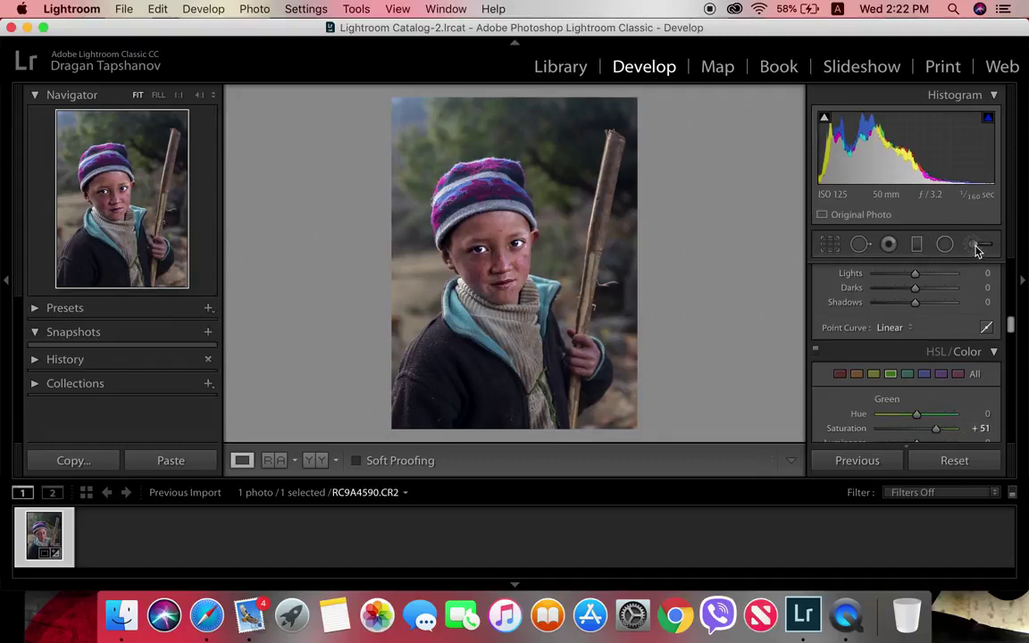
Set up a background Adjustment Brush with Exposure -0.05, Contrast 1, Shadows -2, Blacks -8, Clarity 0, Saturation -38 and Sharpness -10.
{"action": "left_click", "coordinate": [973, 248]}
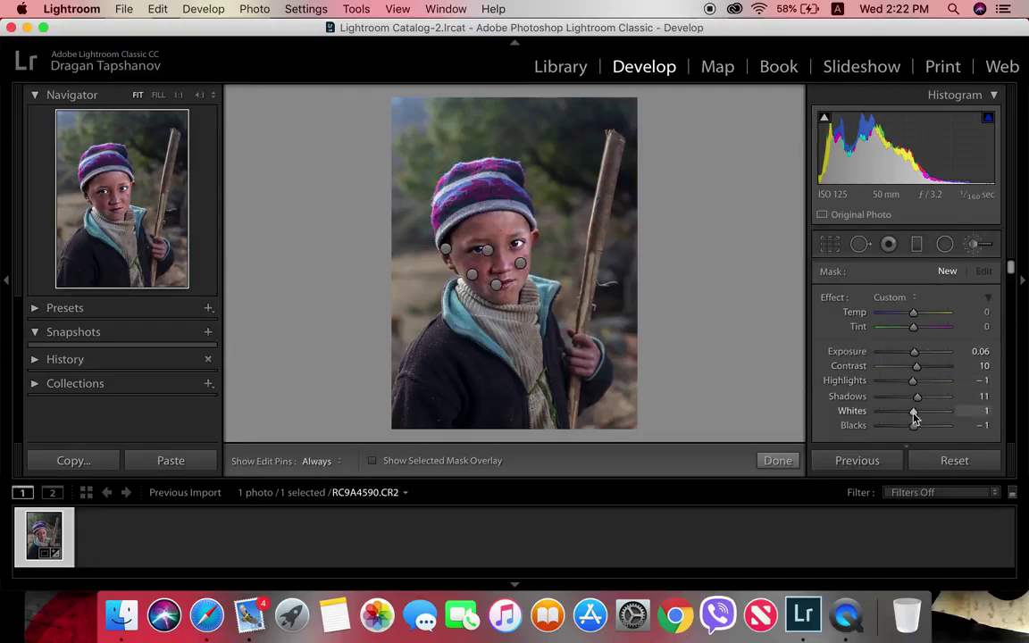
{"action": "scroll", "coordinate": [903, 433], "scroll_direction": "down", "scroll_amount": 3}
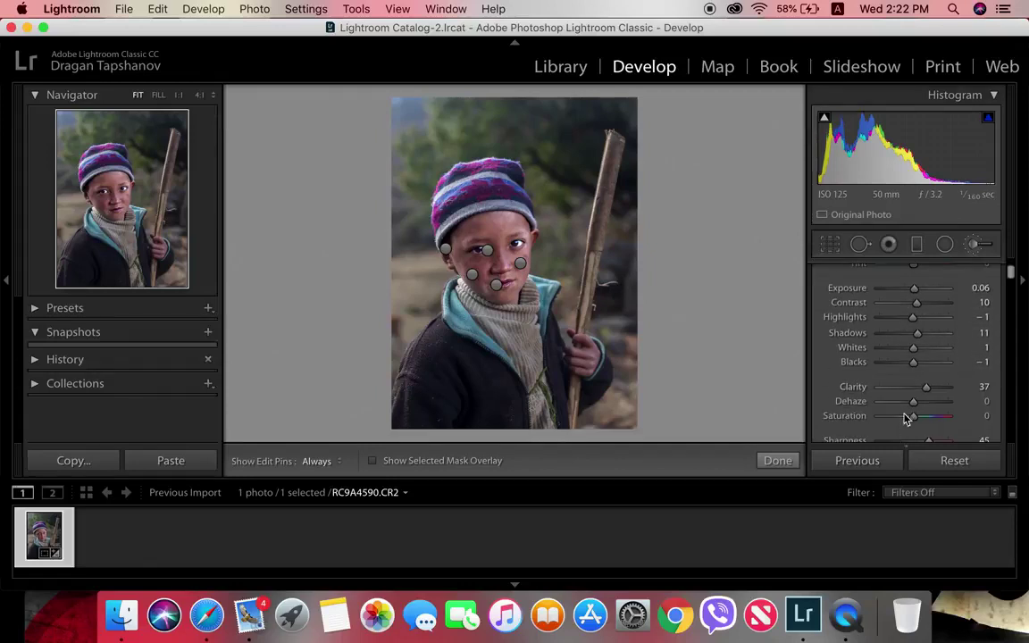
{"action": "left_click_drag", "start_coordinate": [906, 418], "coordinate": [916, 394]}
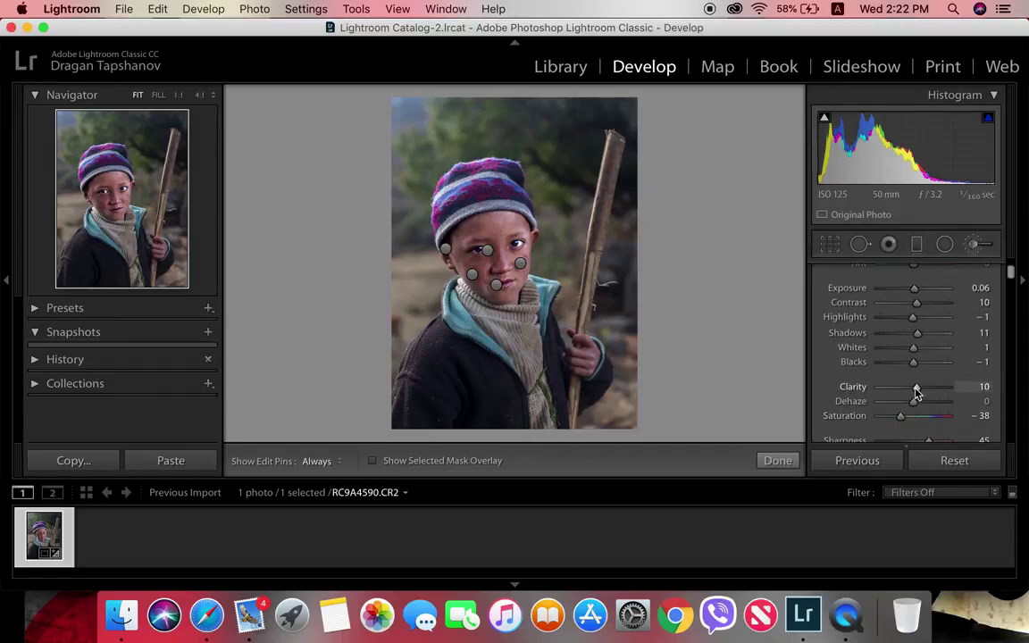
{"action": "left_click_drag", "start_coordinate": [917, 333], "coordinate": [916, 343]}
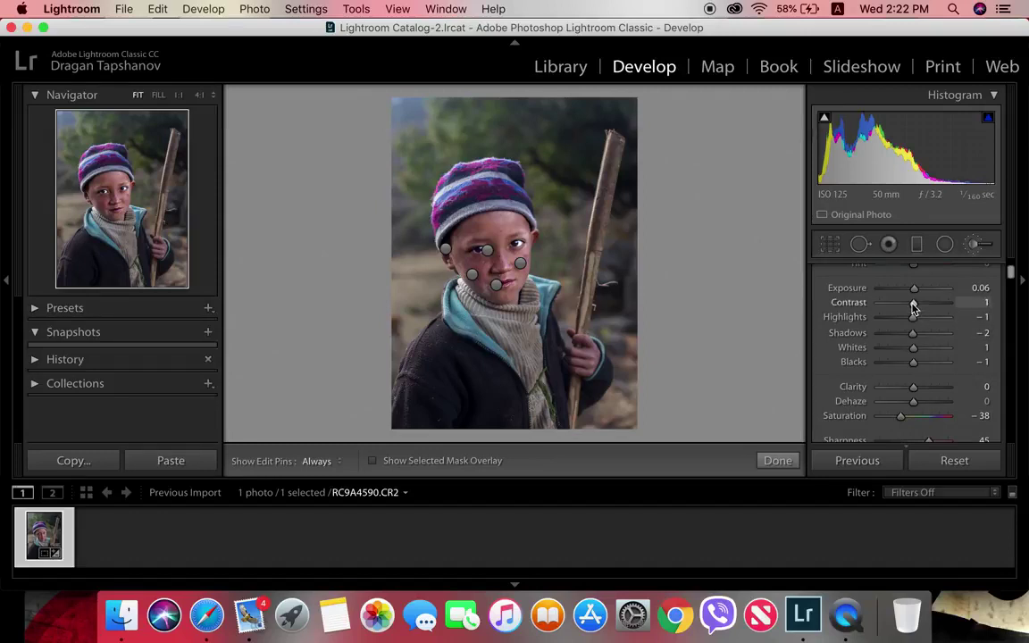
{"action": "left_click_drag", "start_coordinate": [914, 289], "coordinate": [913, 290]}
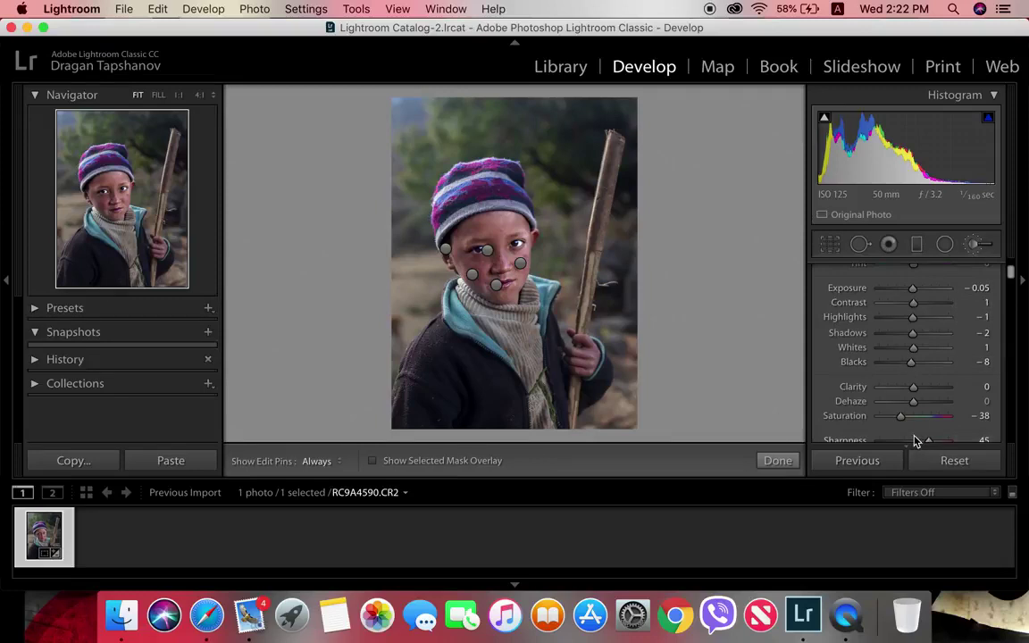
{"action": "scroll", "coordinate": [916, 438], "scroll_direction": "down", "scroll_amount": 1}
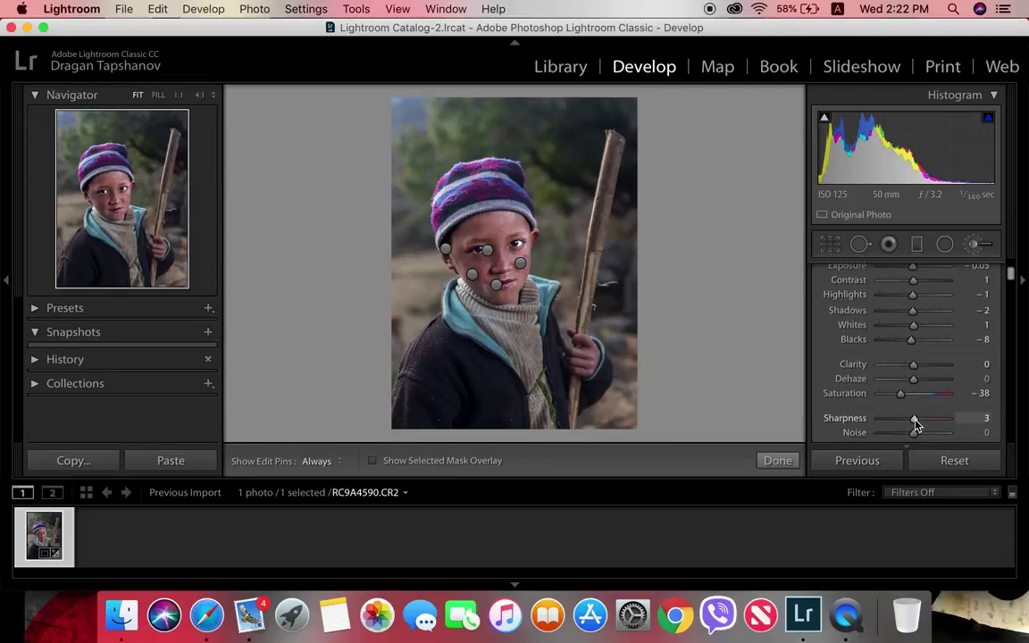
{"action": "left_click_drag", "start_coordinate": [916, 424], "coordinate": [910, 422]}
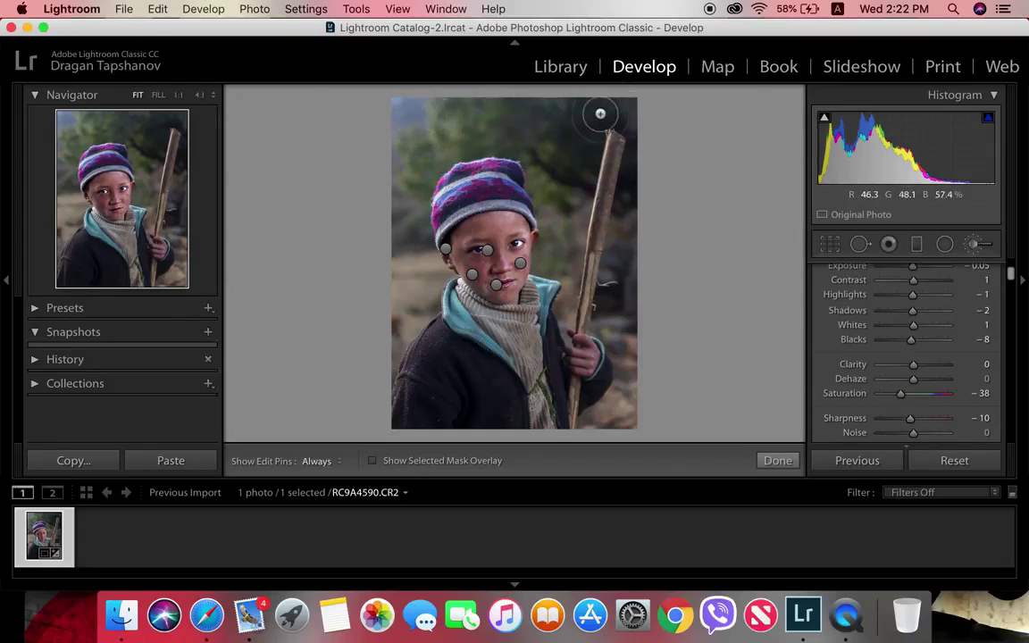
Brush the desaturating adjustment over the background around the boy and the stick, hiding the edit pins to judge the result.
{"action": "key", "text": "h"}
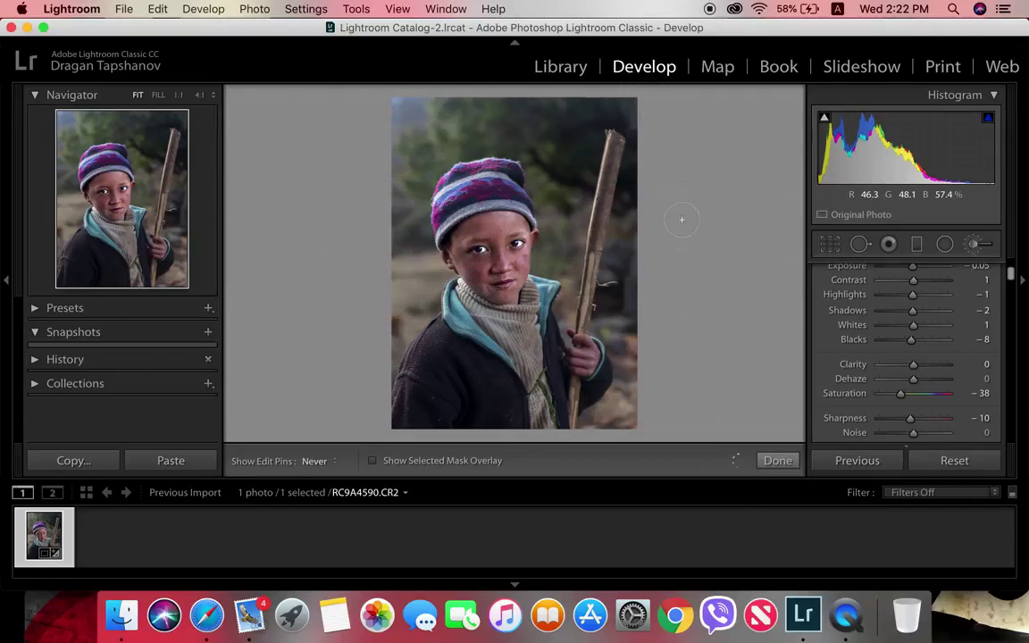
{"action": "key", "text": "h"}
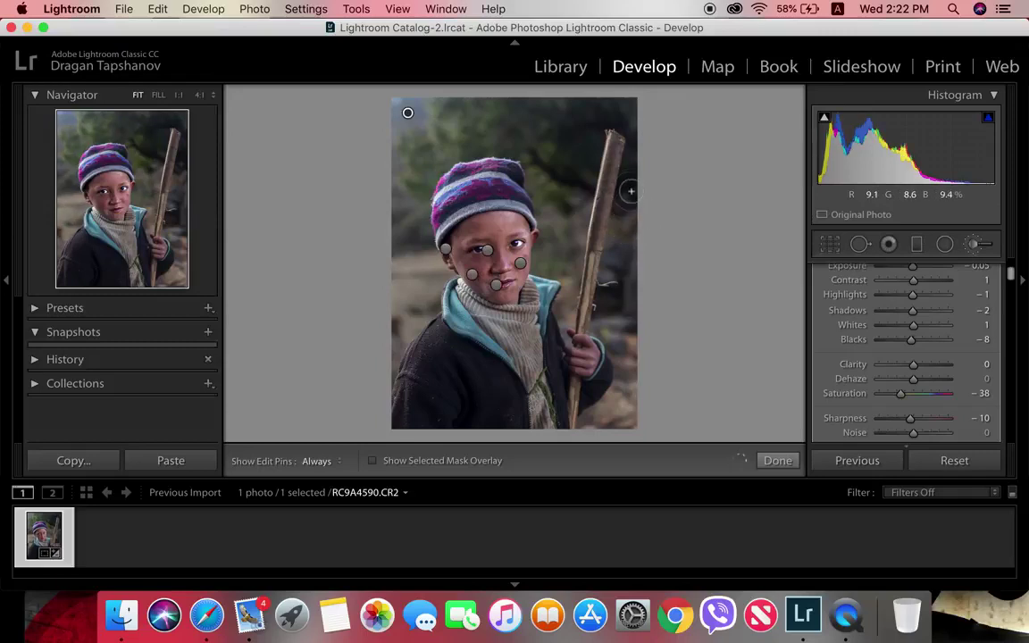
{"action": "key", "text": "h"}
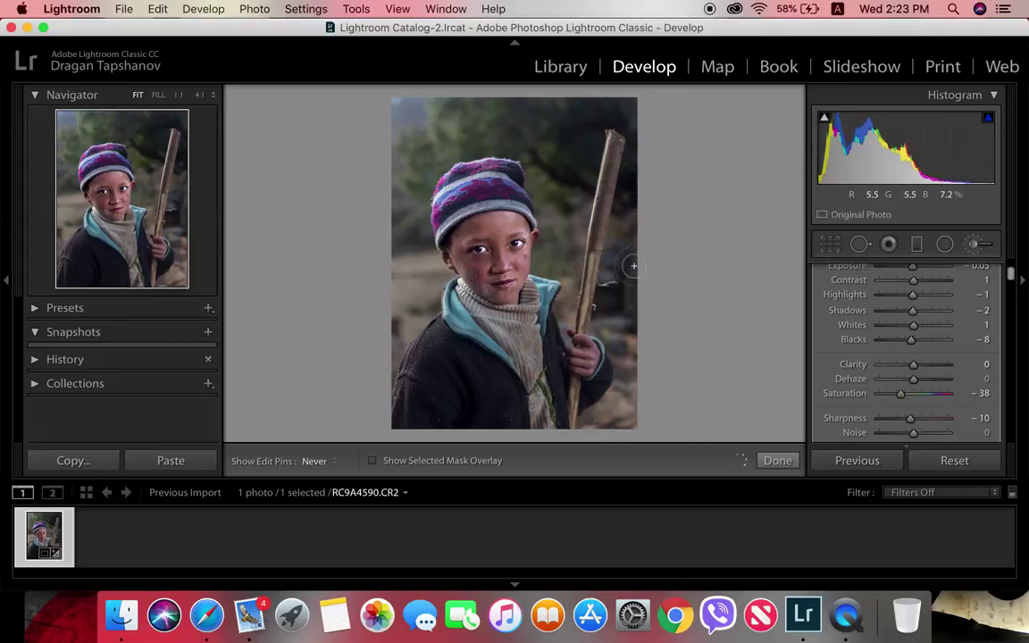
{"action": "key", "text": "h"}
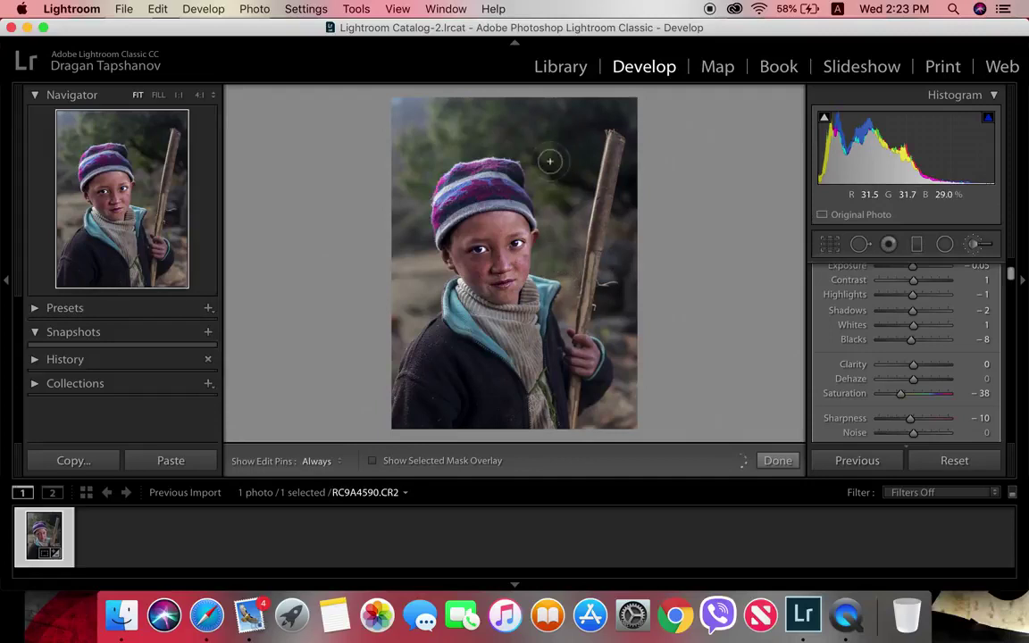
{"action": "key", "text": "h"}
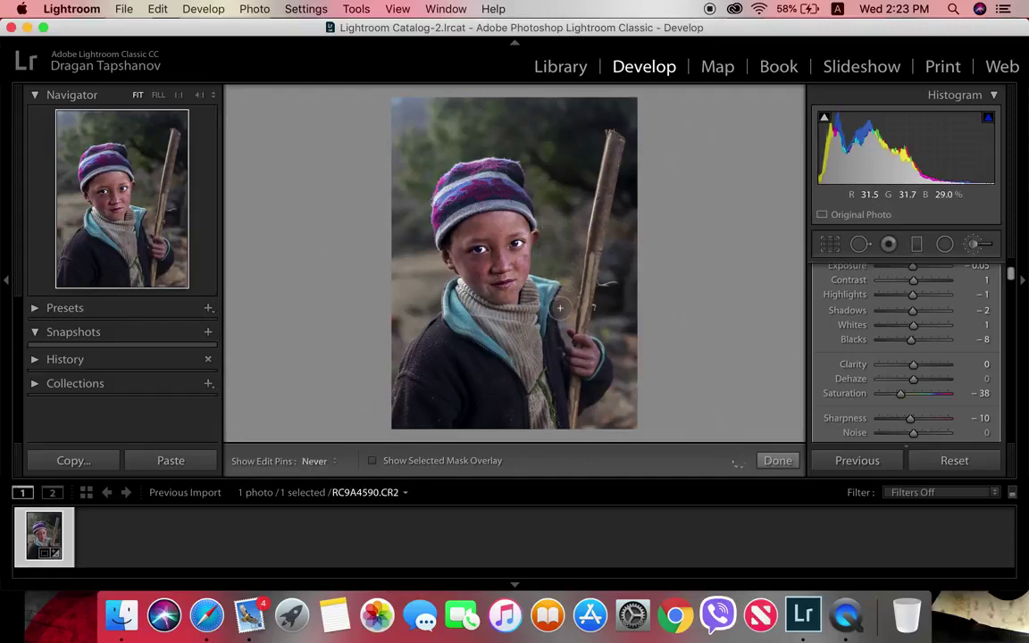
{"action": "key", "text": "h"}
Erase the background brushing from the collar on the stick's side, touch up the background beside the hat, and finish the brush.
{"action": "key", "text": "alt"}
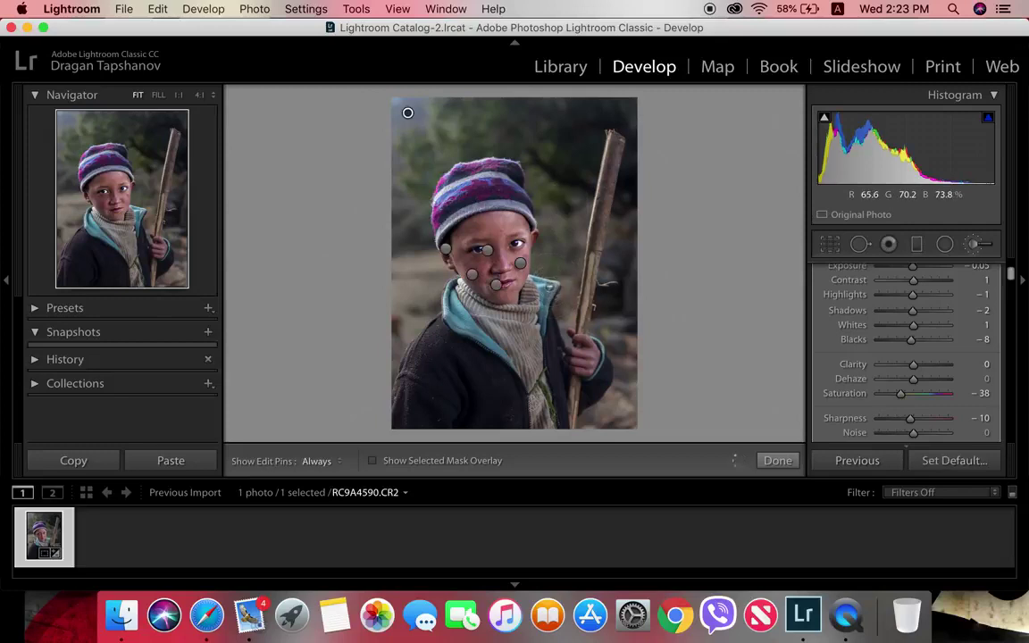
{"action": "key", "text": "h"}
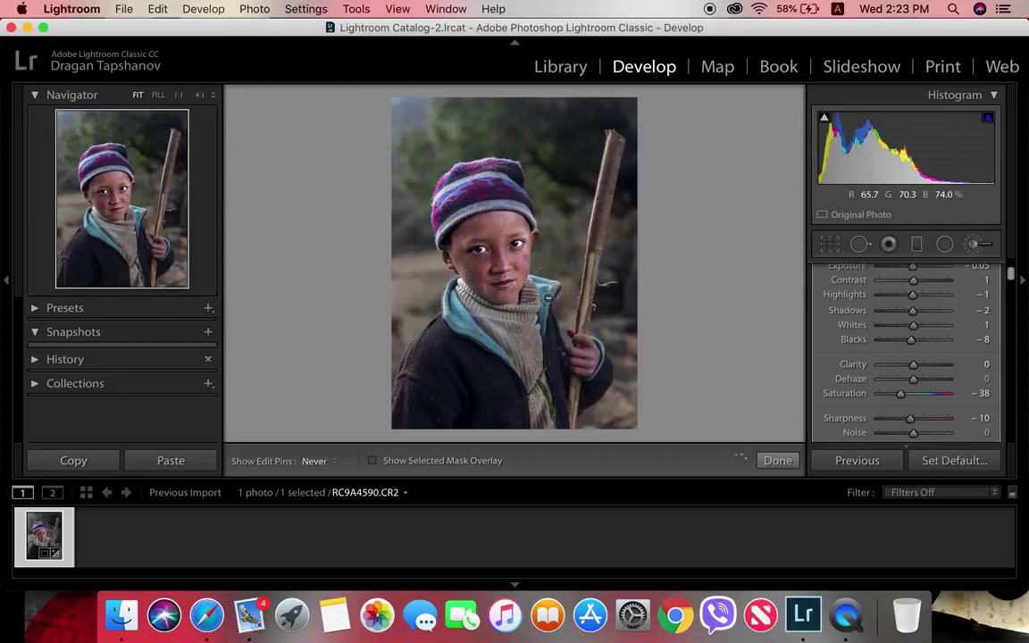
{"action": "key", "text": "h"}
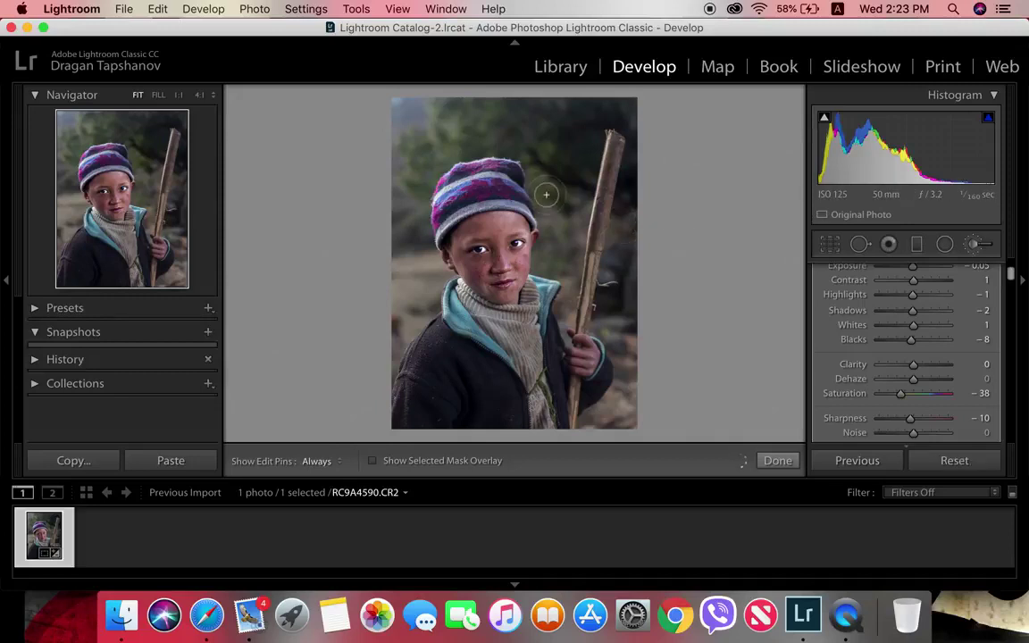
{"action": "key", "text": "h"}
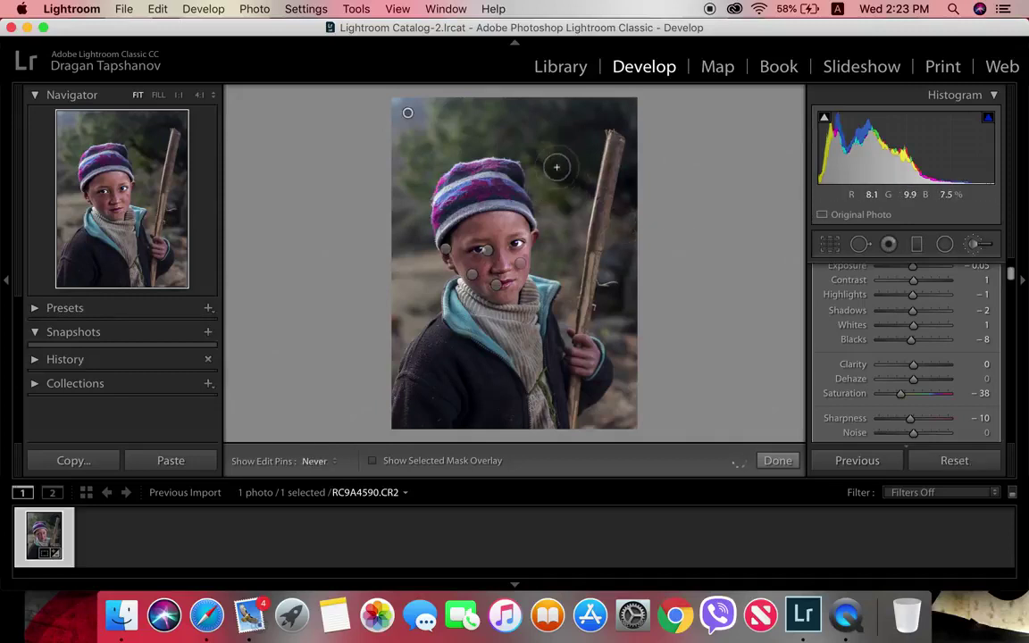
{"action": "key", "text": "h"}
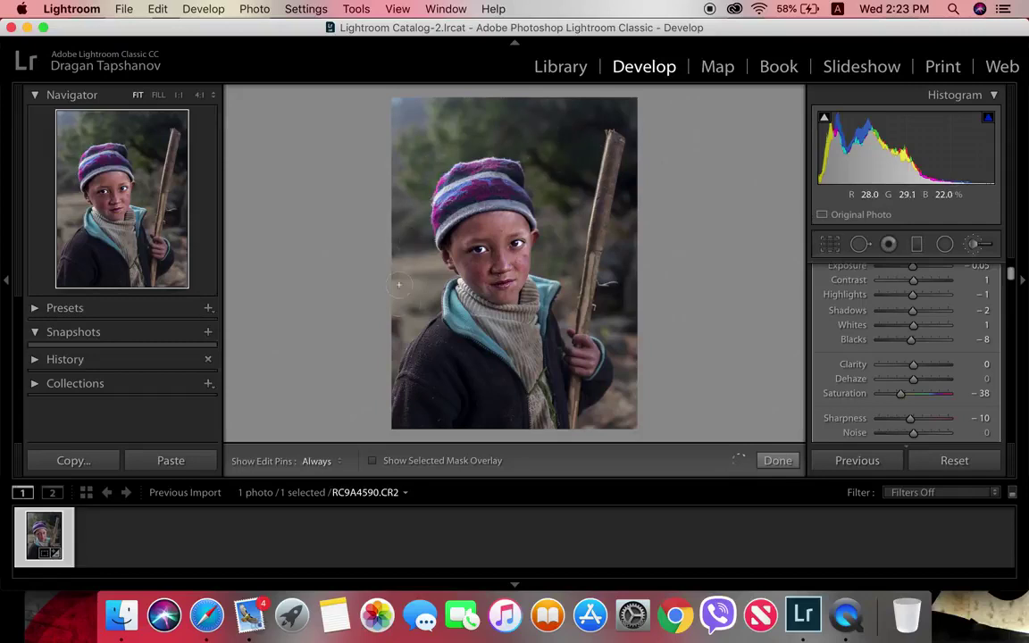
{"action": "left_click", "coordinate": [777, 461]}
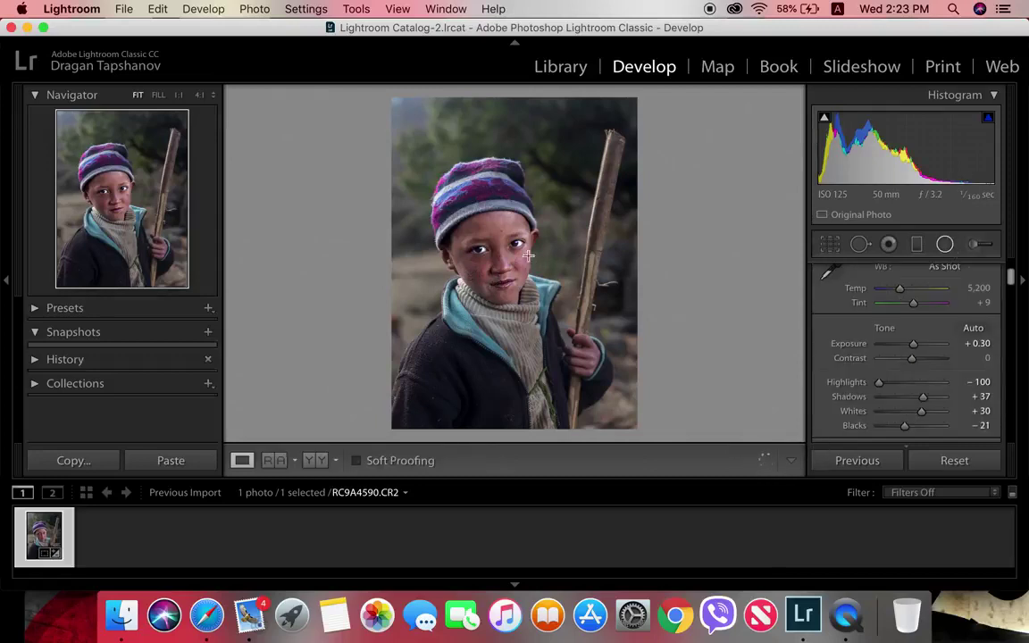
Duplicate the Radial Filter that covers the boy's face and close the filter tool.
{"action": "key", "text": "k"}
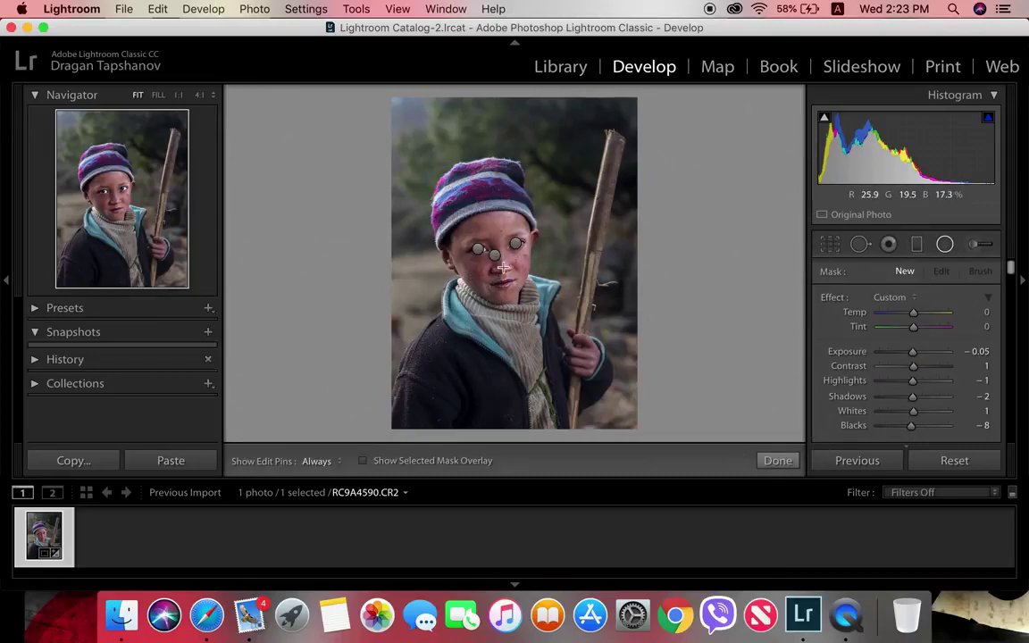
{"action": "right_click", "coordinate": [497, 259]}
{"action": "left_click", "coordinate": [536, 266]}
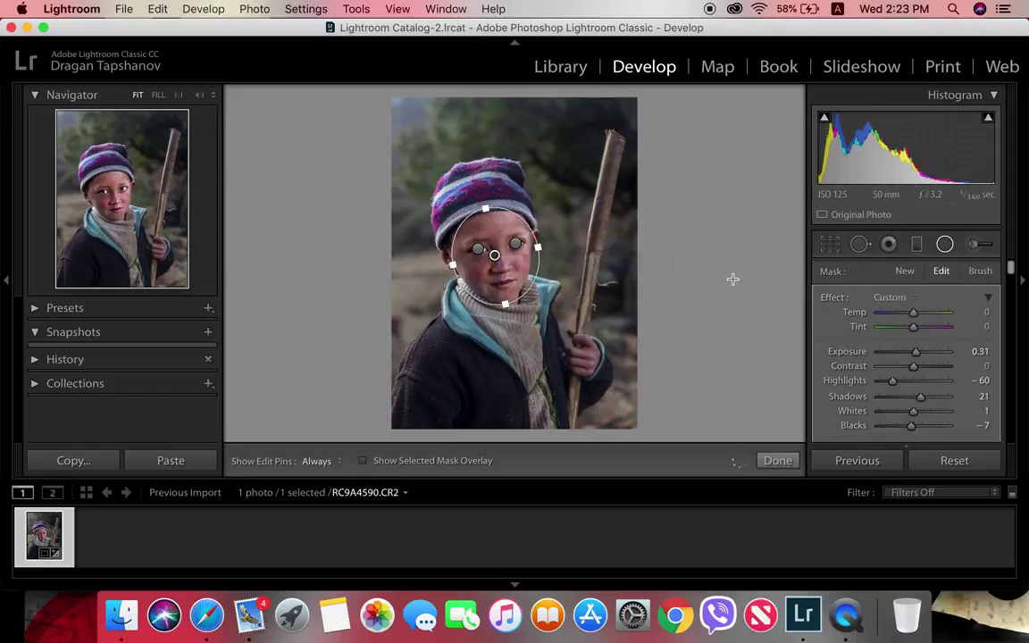
{"action": "left_click", "coordinate": [777, 461]}
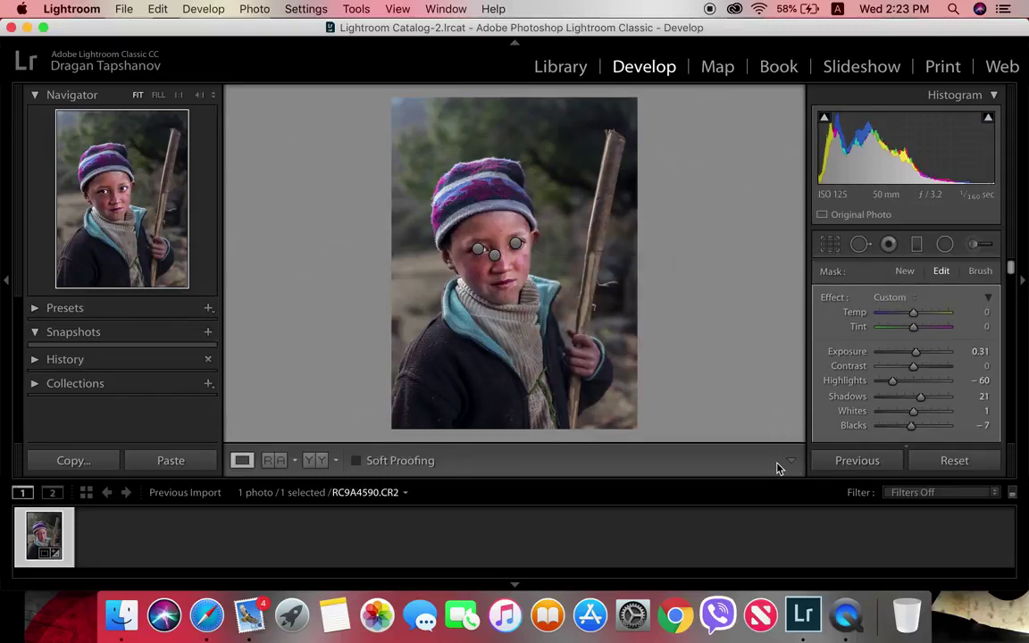
Set the face's duplicated Radial Filter to Exposure 0.08, Shadows 0 and Blacks -1.
{"action": "left_click", "coordinate": [946, 244]}
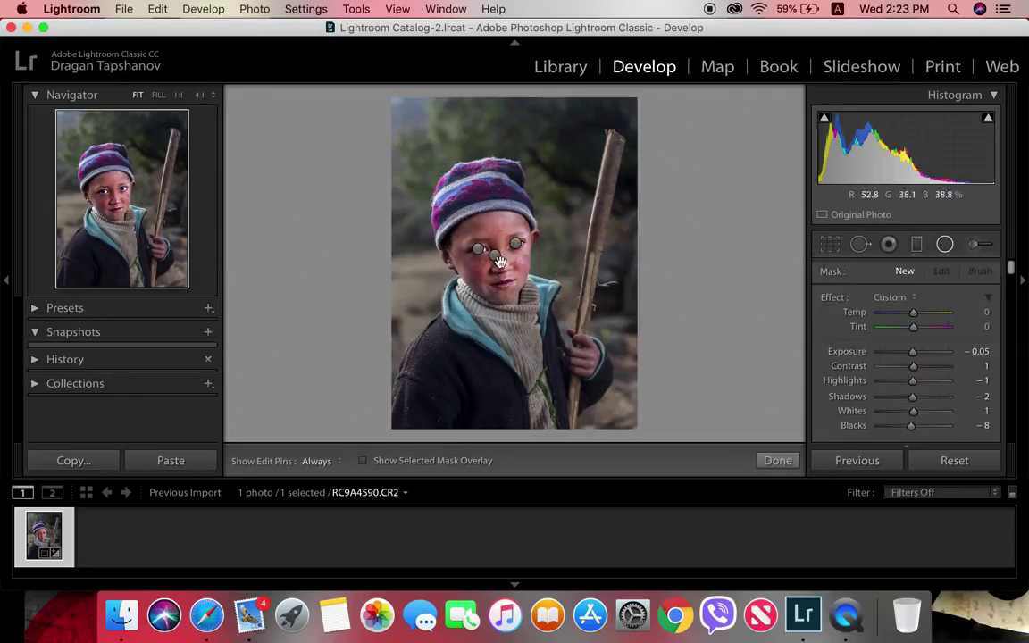
{"action": "left_click", "coordinate": [496, 257]}
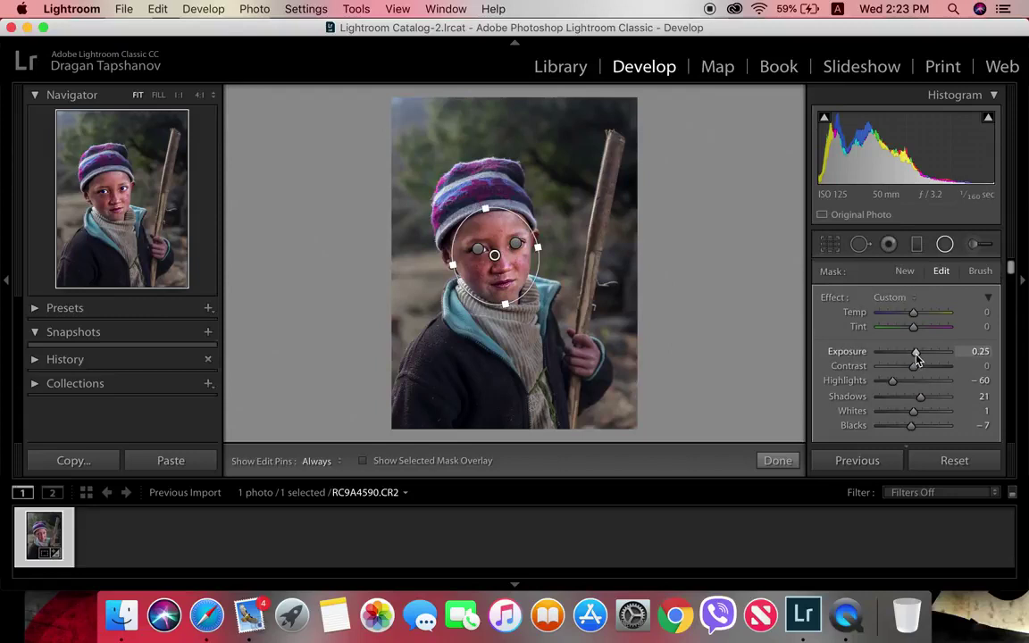
{"action": "left_click_drag", "start_coordinate": [918, 357], "coordinate": [915, 358]}
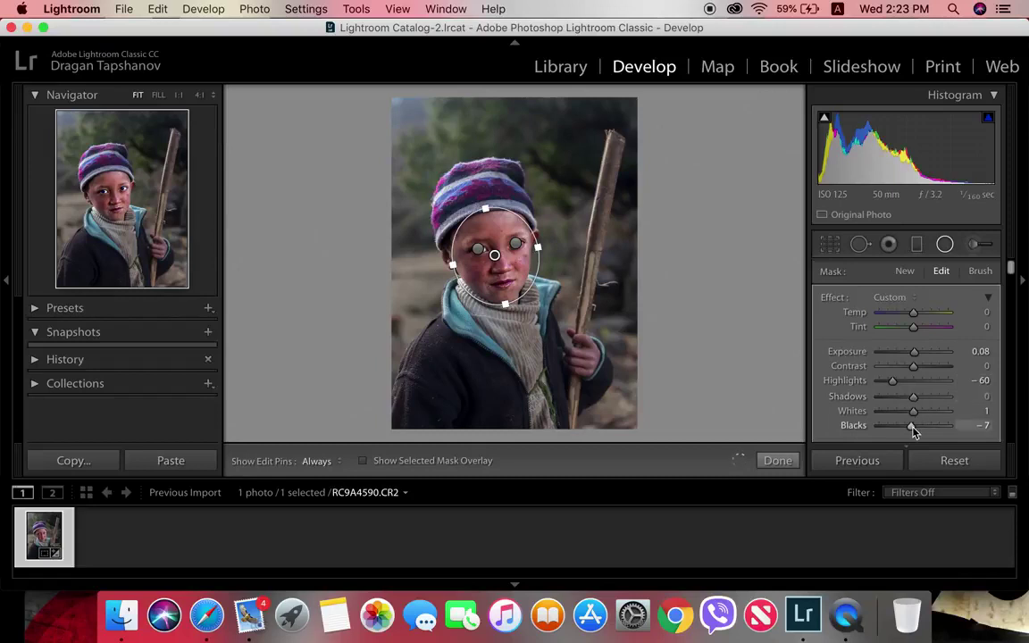
{"action": "left_click_drag", "start_coordinate": [912, 426], "coordinate": [916, 432]}
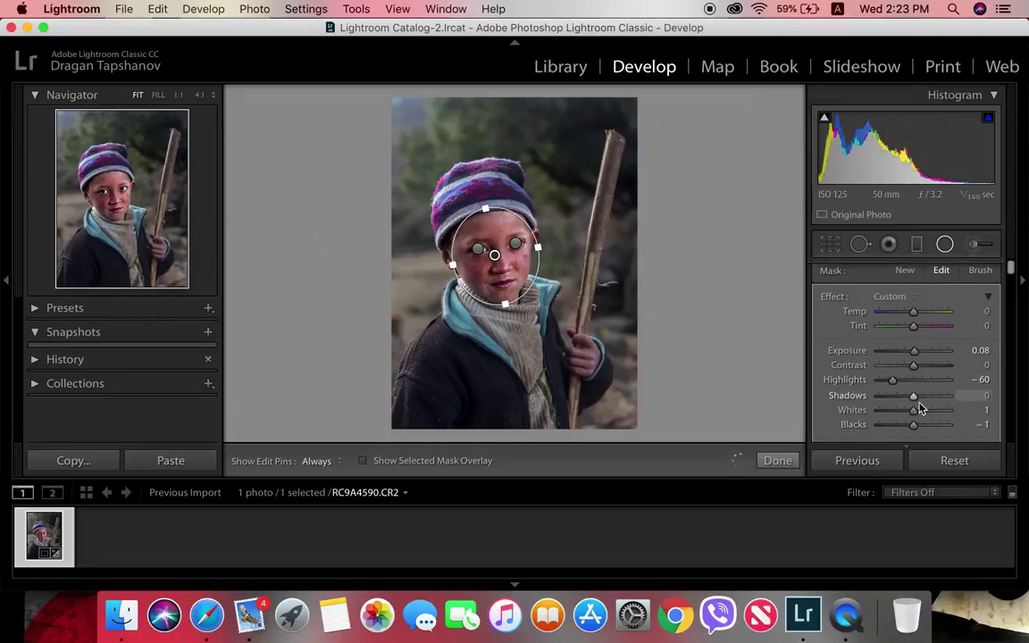
Reduce the face Radial Filter's Sharpness to 17 and Saturation to 3, and finish the filter.
{"action": "scroll", "coordinate": [924, 407], "scroll_direction": "down", "scroll_amount": 3}
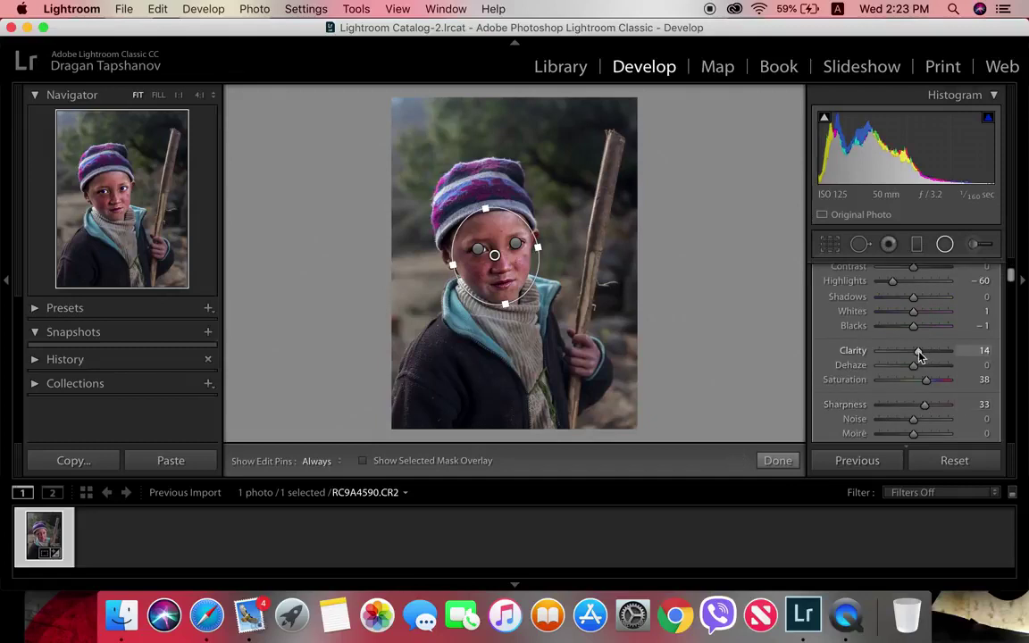
{"action": "left_click_drag", "start_coordinate": [927, 403], "coordinate": [923, 404]}
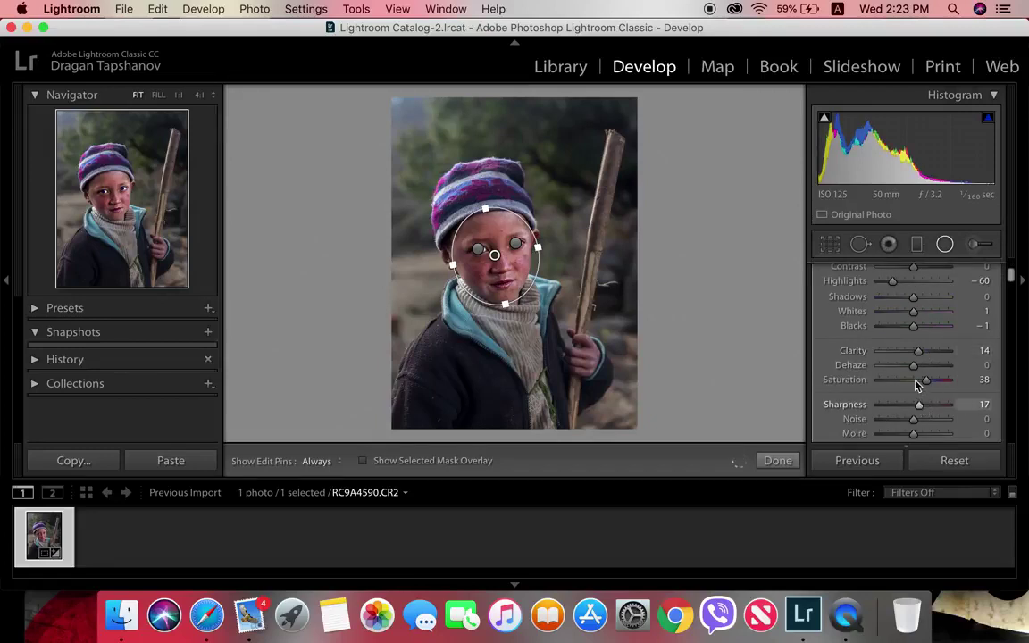
{"action": "left_click", "coordinate": [916, 382]}
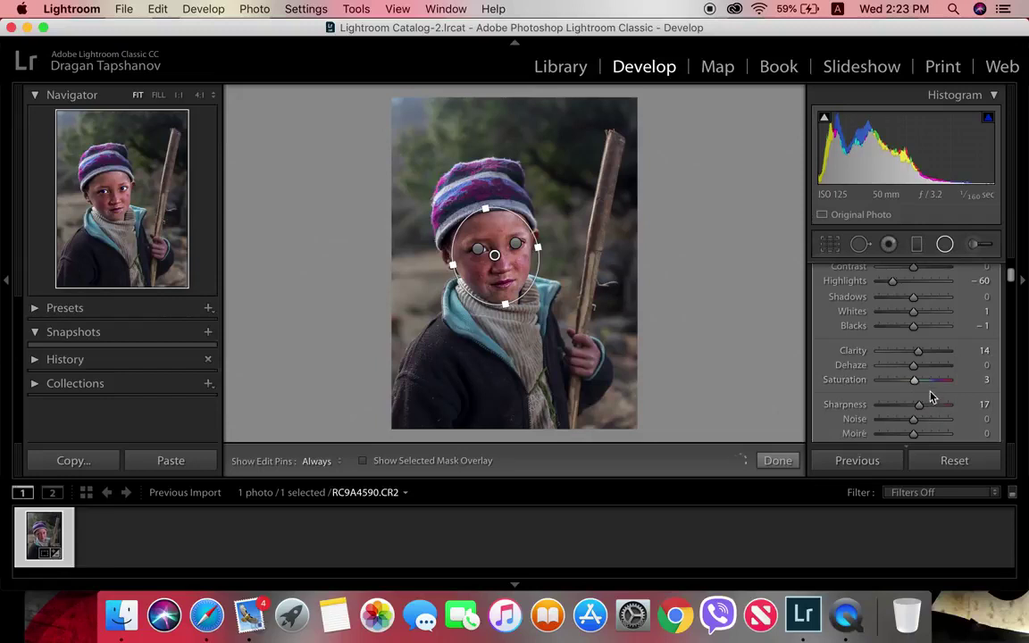
{"action": "scroll", "coordinate": [912, 340], "scroll_direction": "up", "scroll_amount": 3}
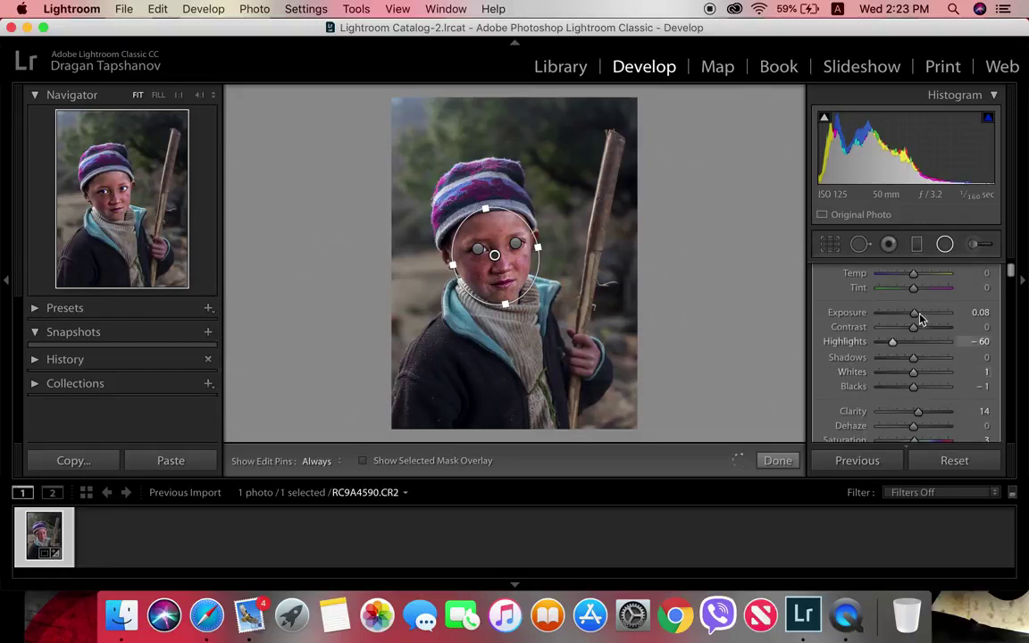
{"action": "left_click", "coordinate": [791, 461]}
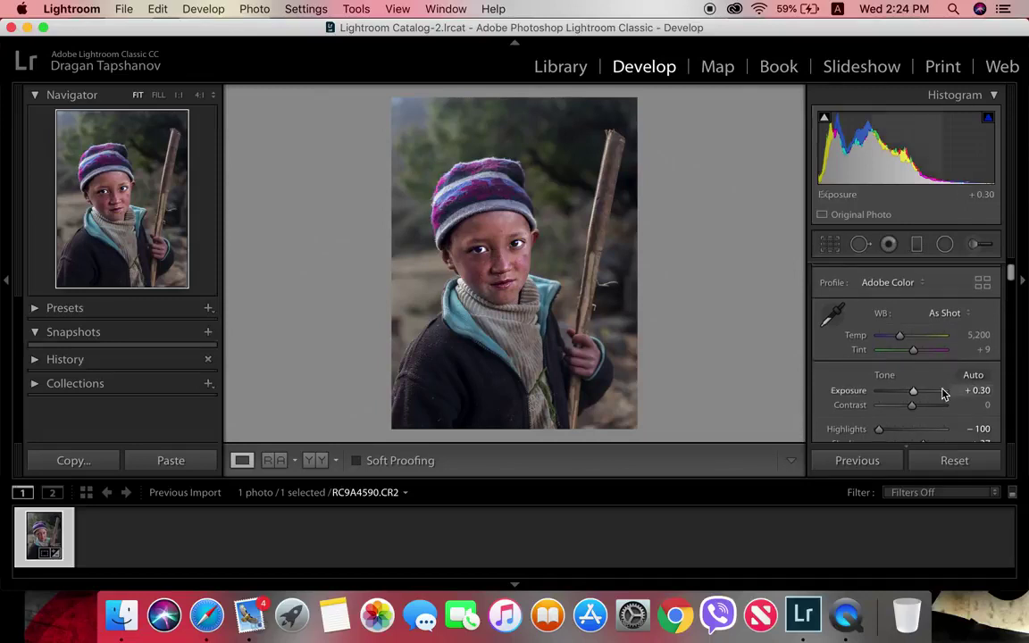
Lower the purple colour range to Saturation -34 and Luminance -35.
{"action": "scroll", "coordinate": [938, 393], "scroll_direction": "down", "scroll_amount": 5}
{"action": "scroll", "coordinate": [930, 398], "scroll_direction": "down", "scroll_amount": 6}
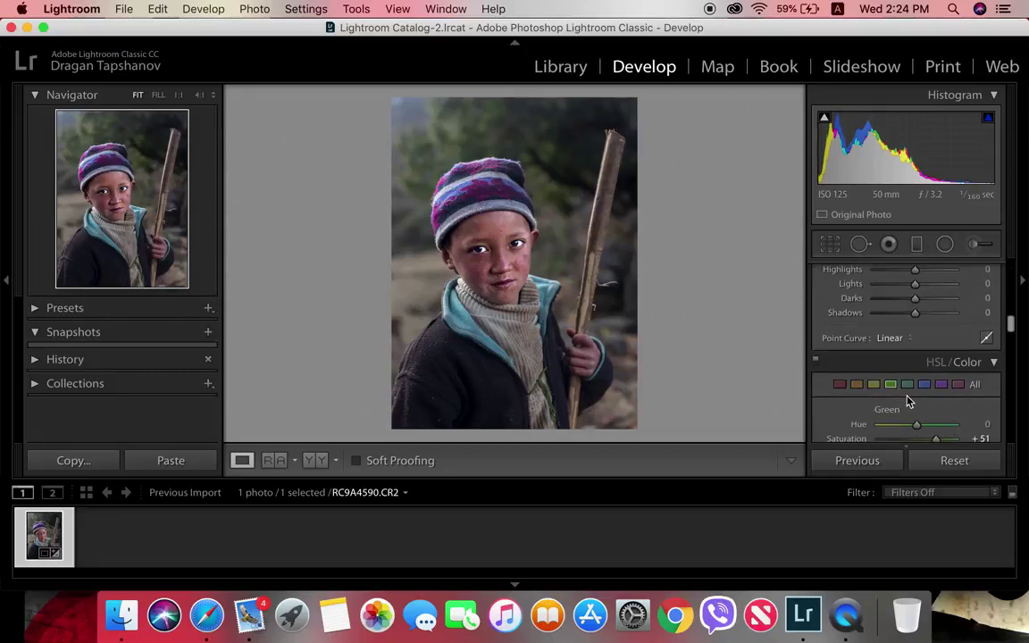
{"action": "left_click", "coordinate": [948, 386]}
{"action": "scroll", "coordinate": [937, 409], "scroll_direction": "down", "scroll_amount": 2}
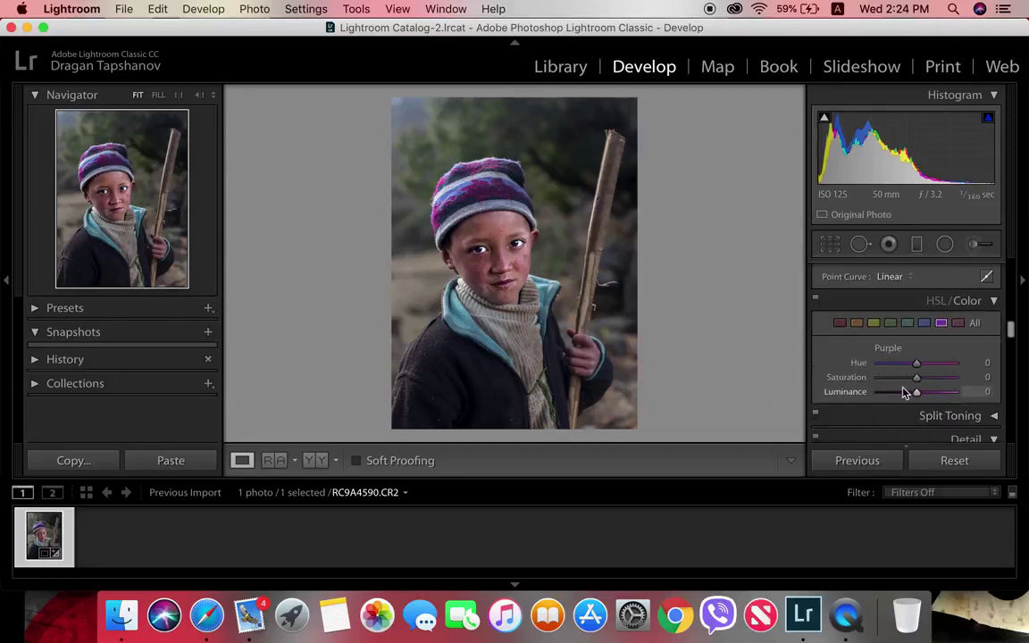
{"action": "left_click_drag", "start_coordinate": [914, 380], "coordinate": [905, 398]}
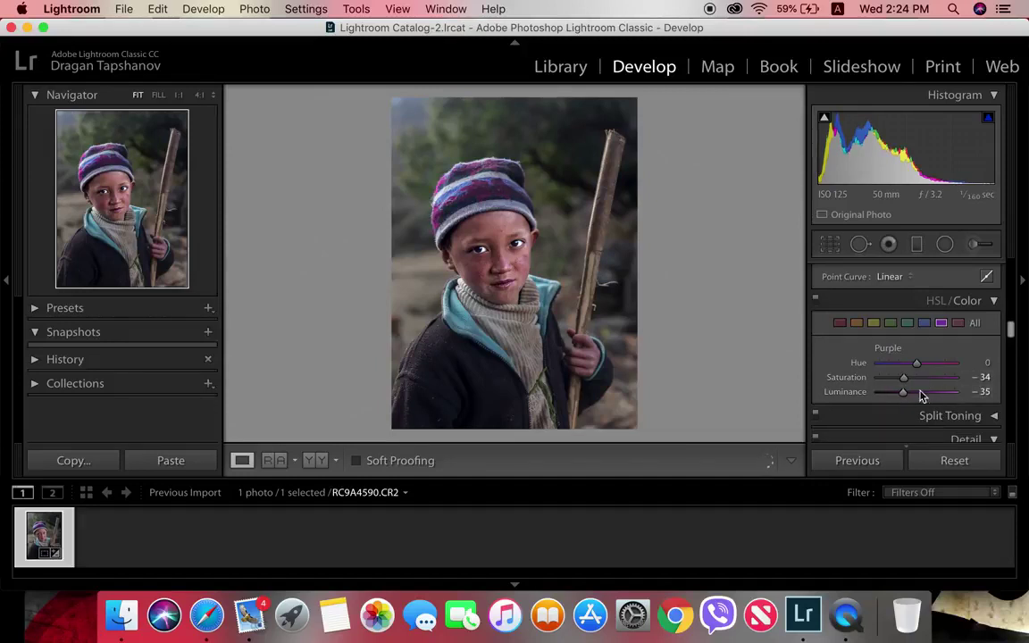
Set the magenta colour range to Saturation -3 and Luminance -31, comparing it with the purple range.
{"action": "left_click", "coordinate": [957, 324]}
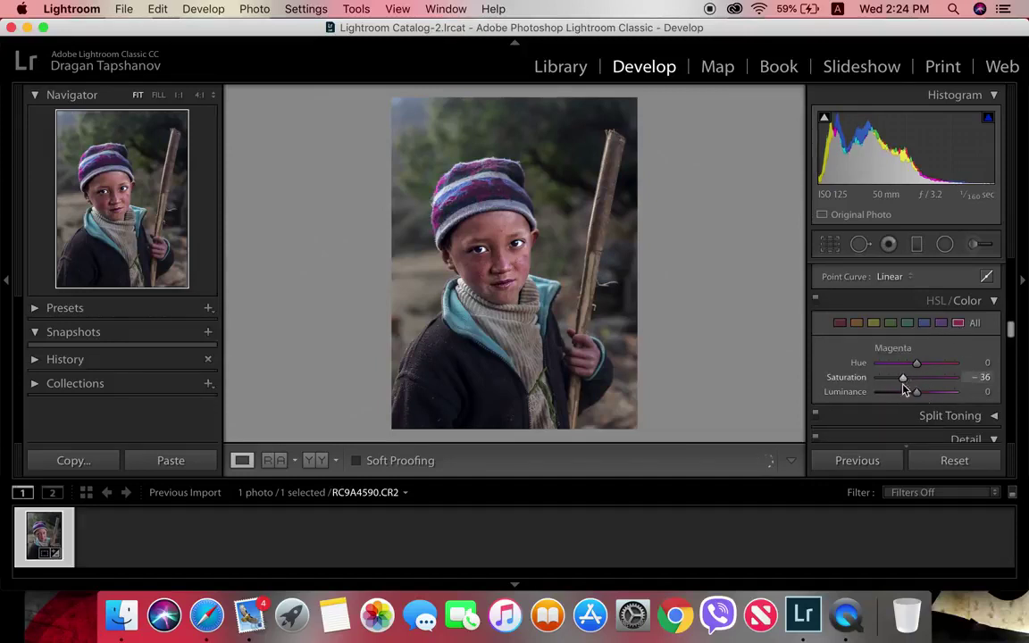
{"action": "left_click", "coordinate": [944, 323]}
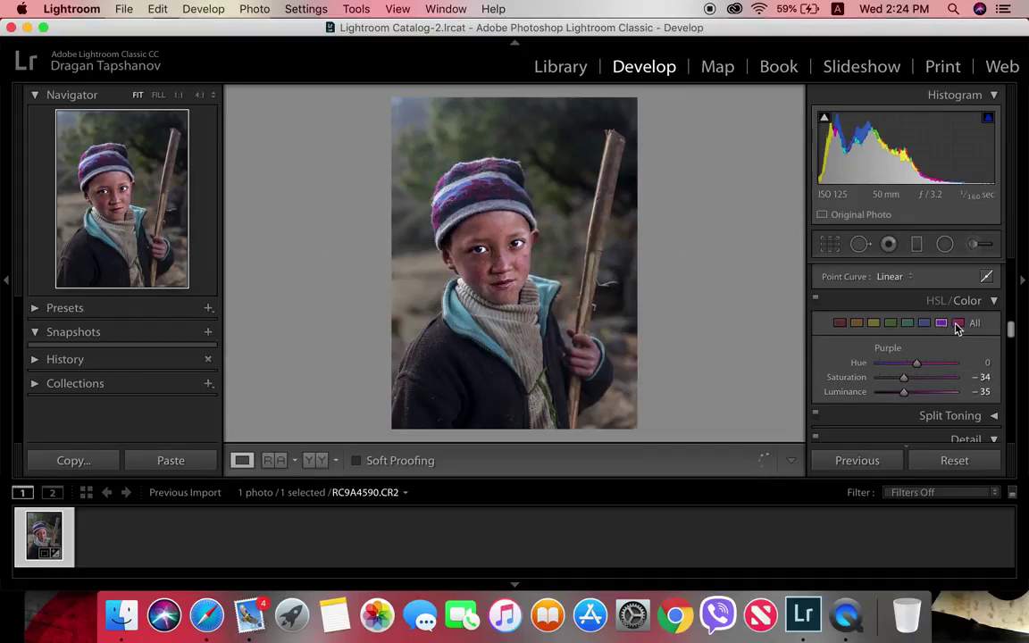
{"action": "left_click", "coordinate": [958, 325]}
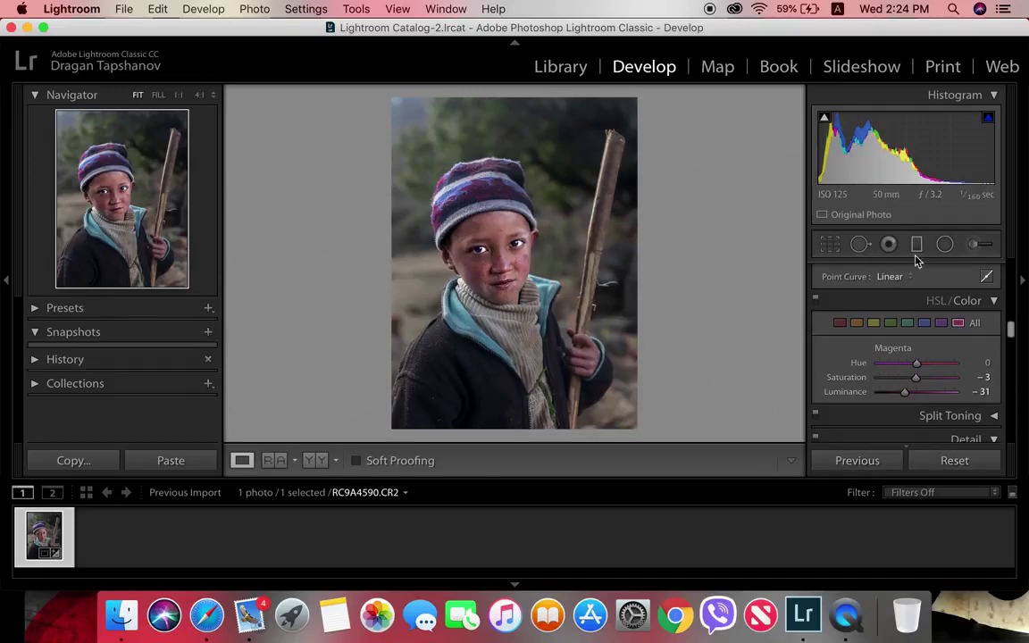
Set up a new Adjustment Brush with Exposure 0.16, Shadows 28, Whites 23, Clarity 28, Saturation 14 and Sharpness 19.
{"action": "key", "text": "k"}
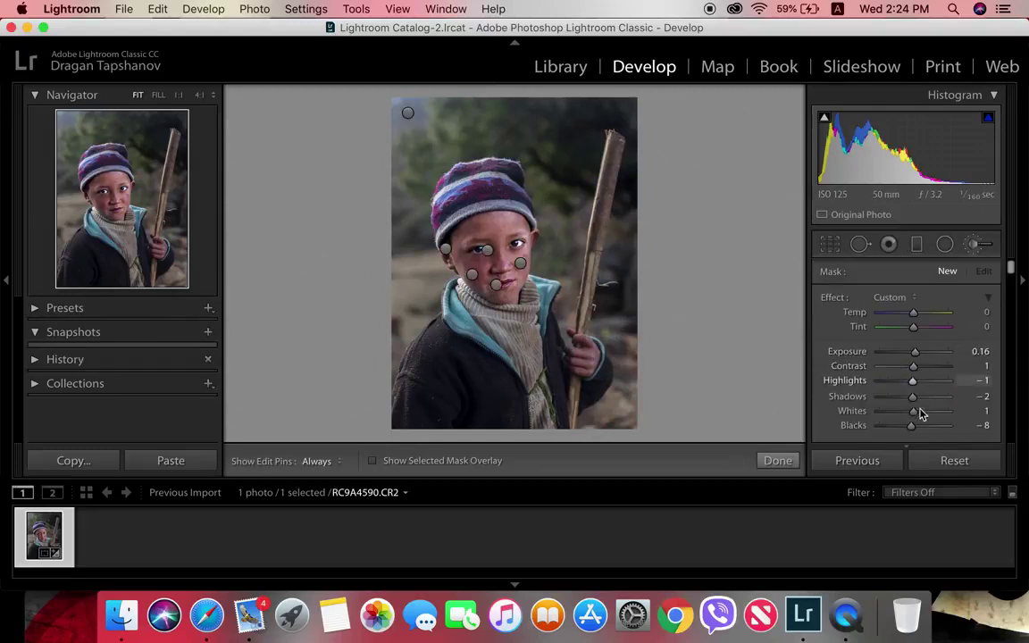
{"action": "left_click_drag", "start_coordinate": [918, 417], "coordinate": [924, 397]}
{"action": "scroll", "coordinate": [924, 420], "scroll_direction": "down", "scroll_amount": 3}
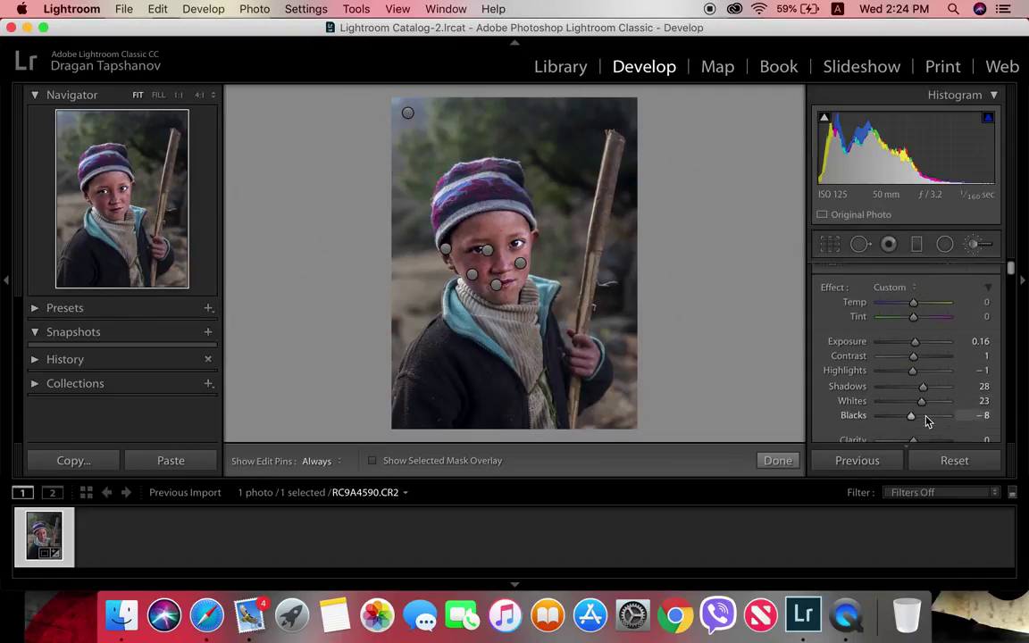
{"action": "scroll", "coordinate": [924, 422], "scroll_direction": "down", "scroll_amount": 1}
{"action": "left_click_drag", "start_coordinate": [917, 342], "coordinate": [918, 376]}
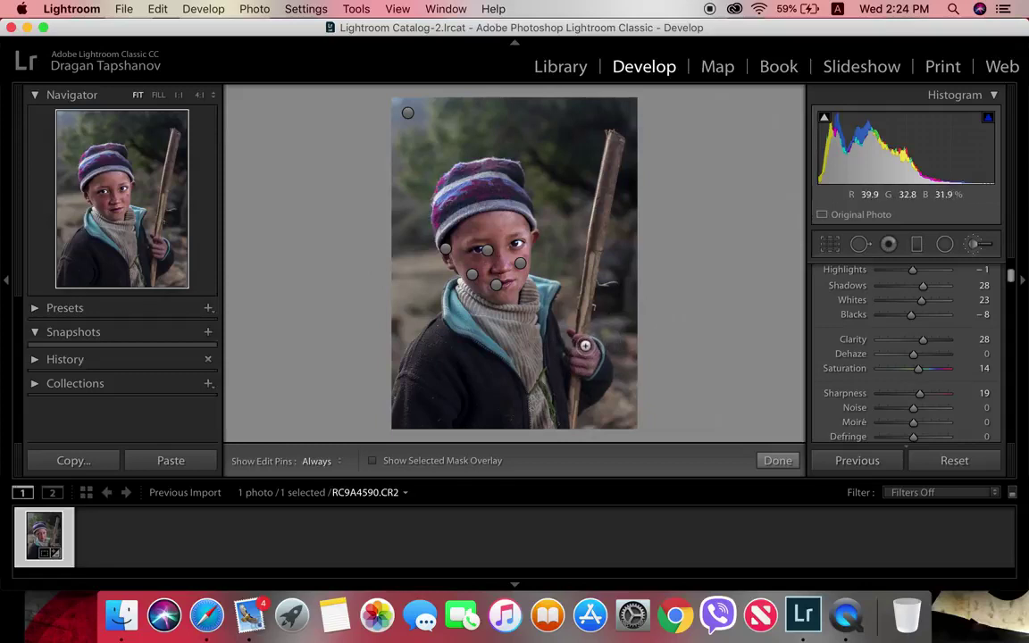
Brush the brightening adjustment over the boy's hand on the stick and finish the brush.
{"action": "key", "text": "h"}
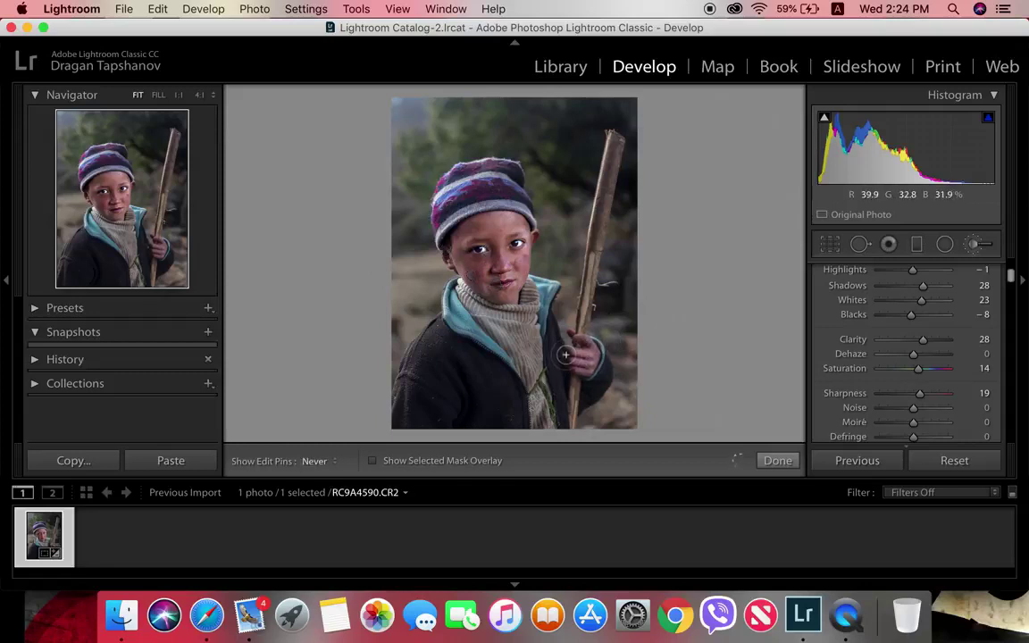
{"action": "key", "text": "h"}
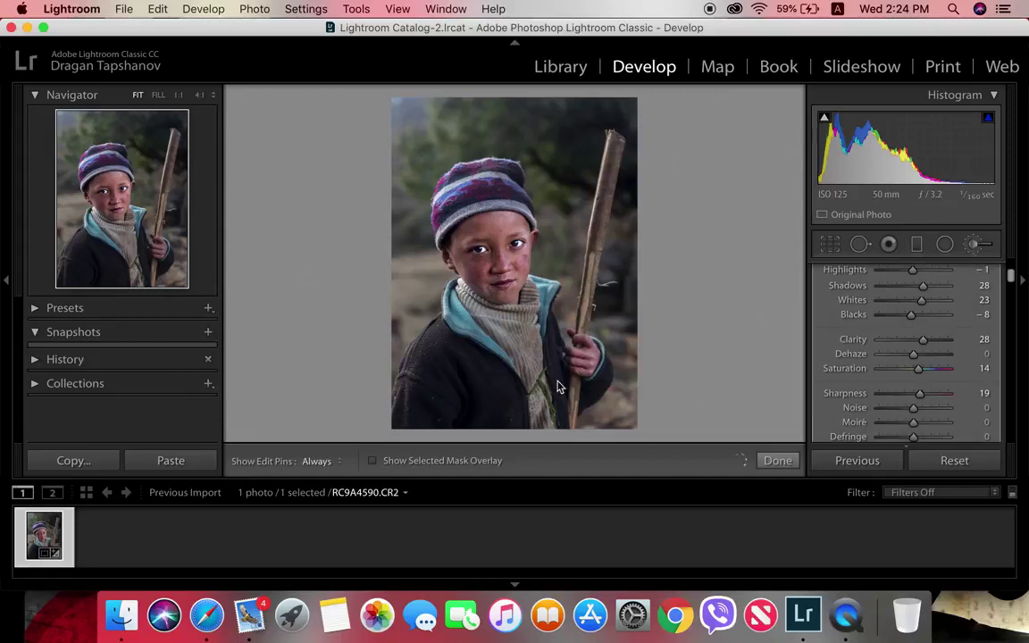
{"action": "left_click", "coordinate": [777, 461]}
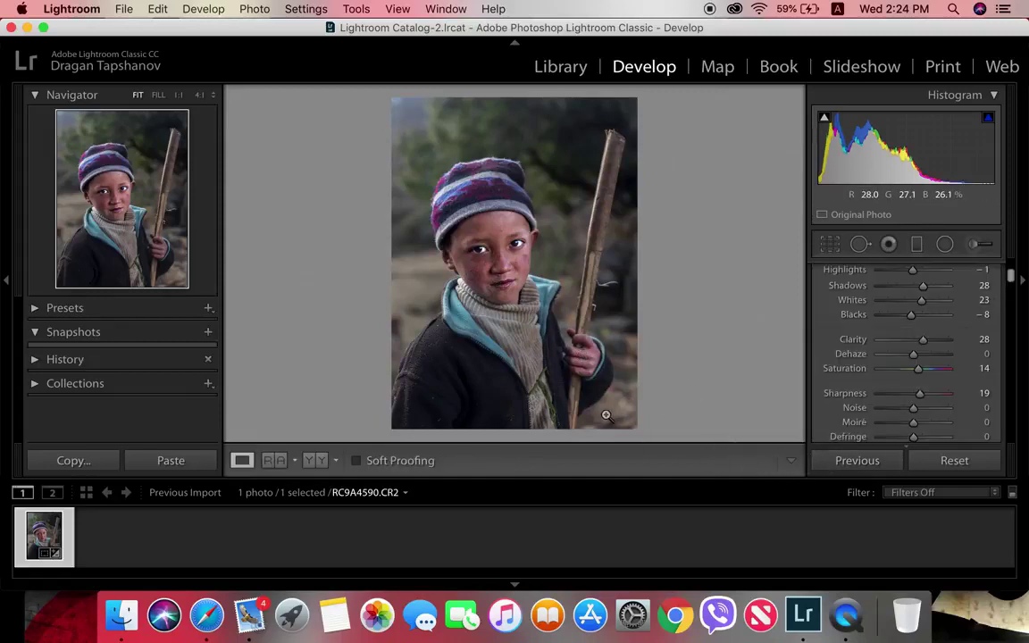
{"action": "scroll", "coordinate": [884, 351], "scroll_direction": "down", "scroll_amount": 5}
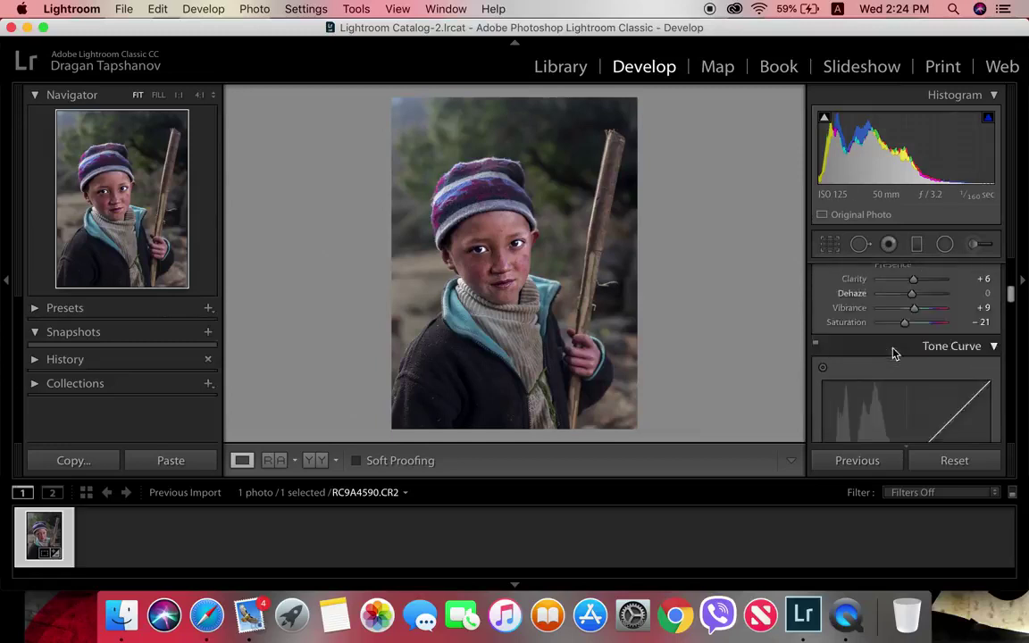
{"action": "scroll", "coordinate": [893, 353], "scroll_direction": "down", "scroll_amount": 10}
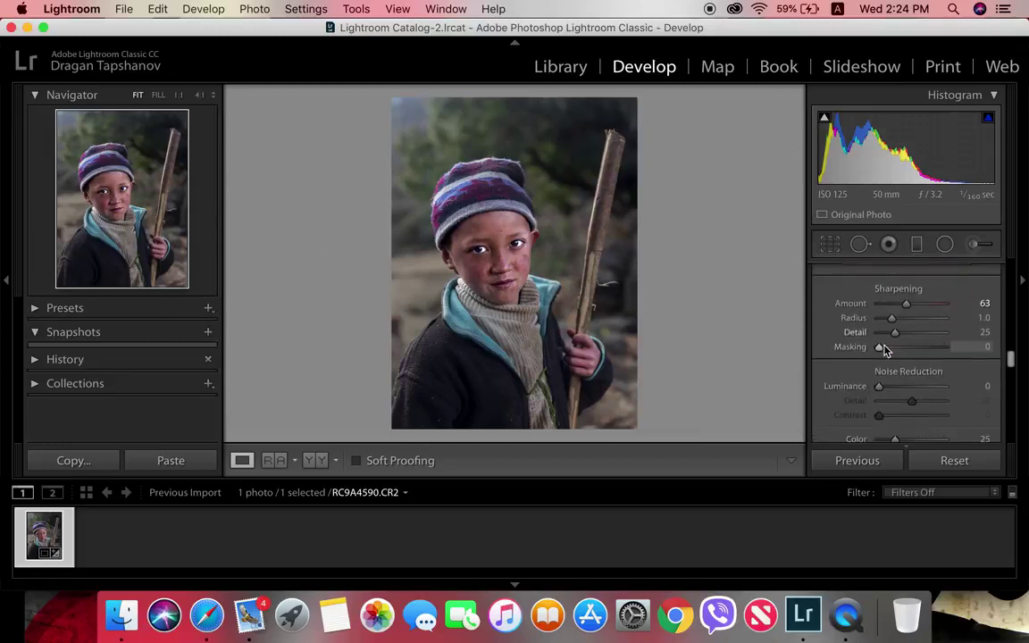
{"action": "scroll", "coordinate": [884, 350], "scroll_direction": "down", "scroll_amount": 5}
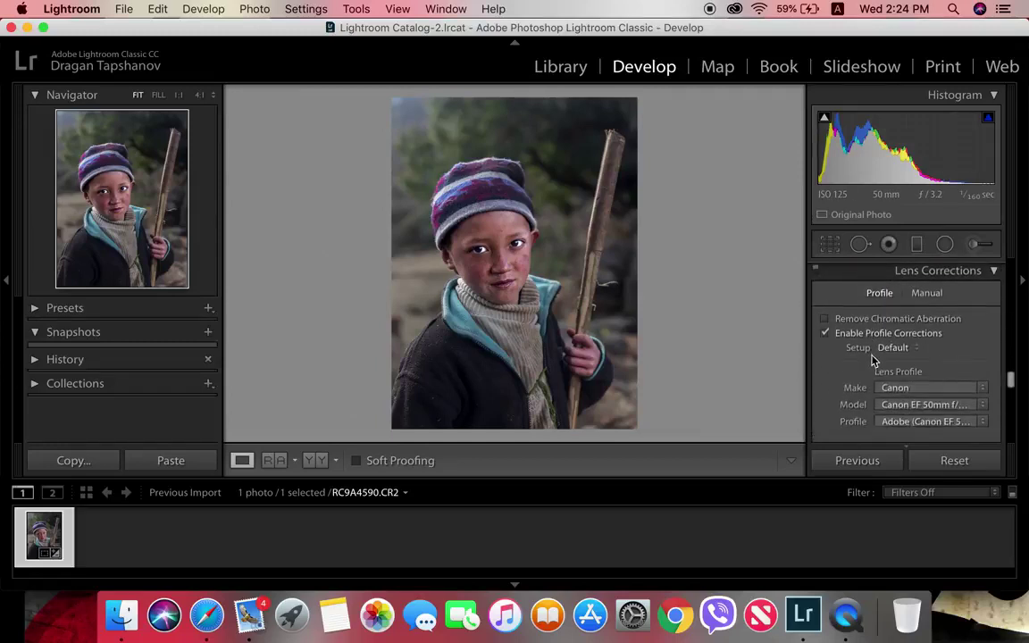
{"action": "scroll", "coordinate": [874, 358], "scroll_direction": "down", "scroll_amount": 10}
{"action": "scroll", "coordinate": [880, 355], "scroll_direction": "up", "scroll_amount": 3}
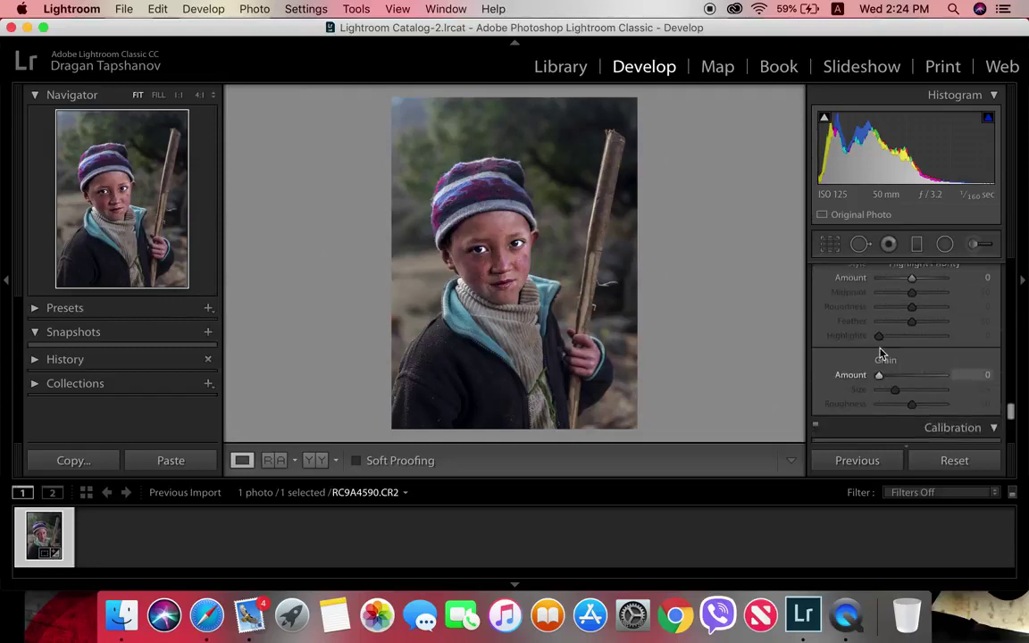
{"action": "left_click", "coordinate": [909, 379]}
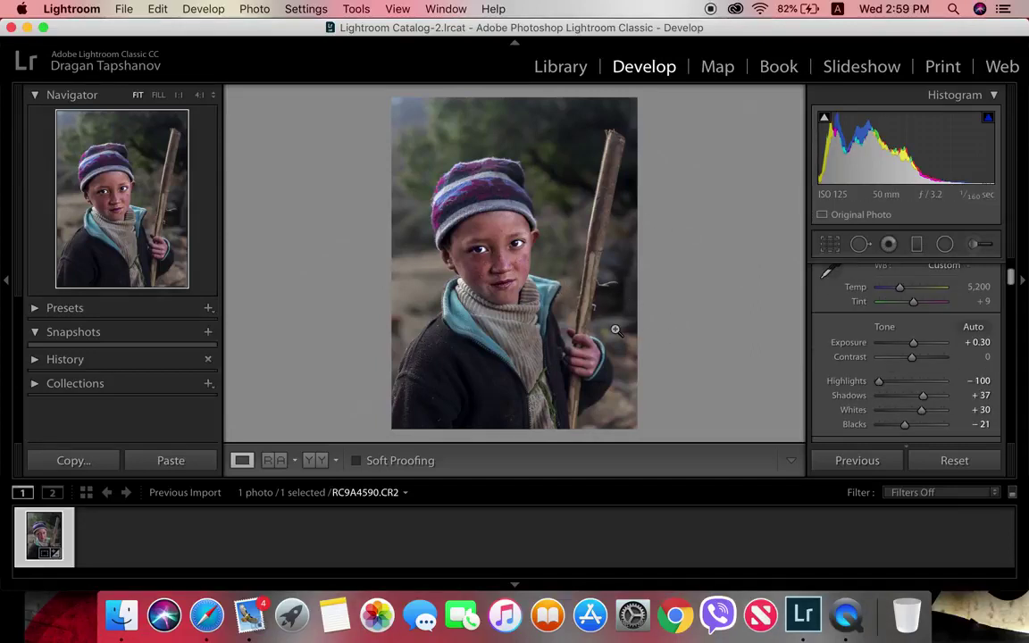
Compare the edited portrait with its original state, first side by side and then by alternating the before and after versions in the single-photo view.
{"action": "key", "text": "y"}
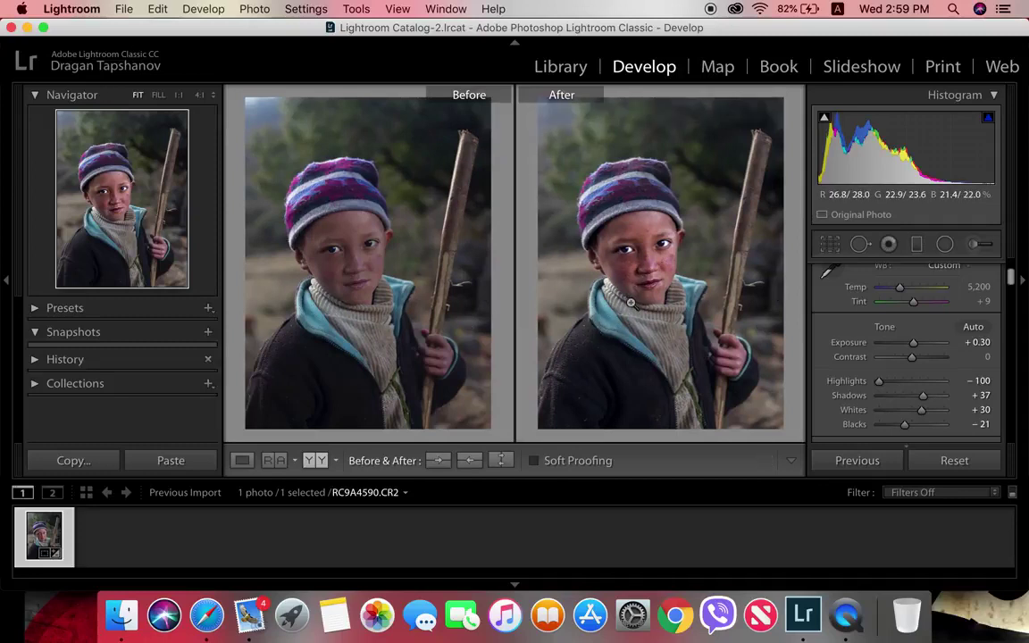
{"action": "key", "text": "y"}
{"action": "key", "text": "backslash"}
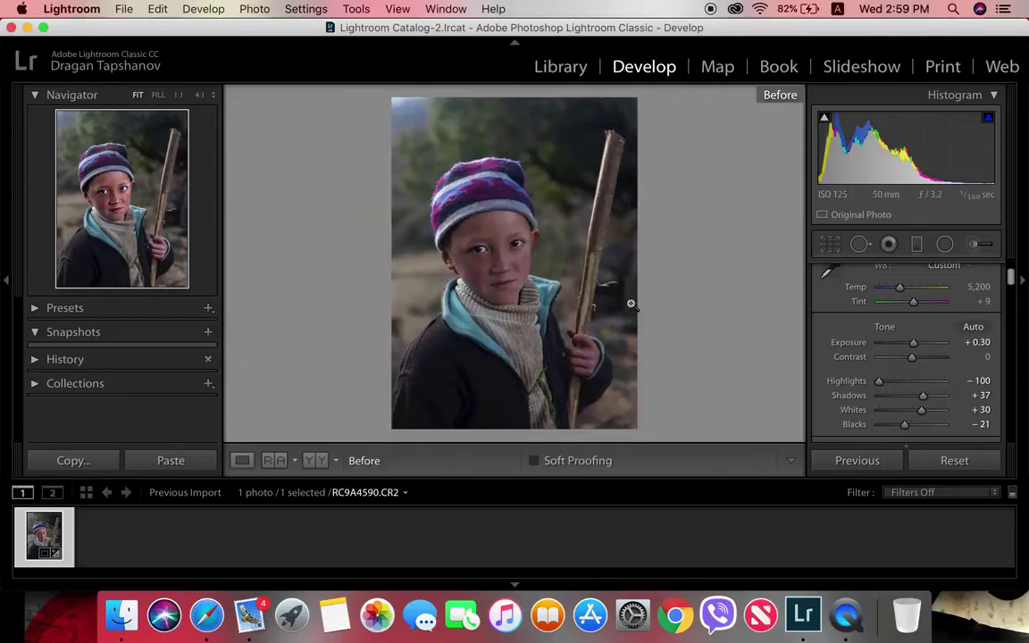
{"action": "key", "text": "backslash"}
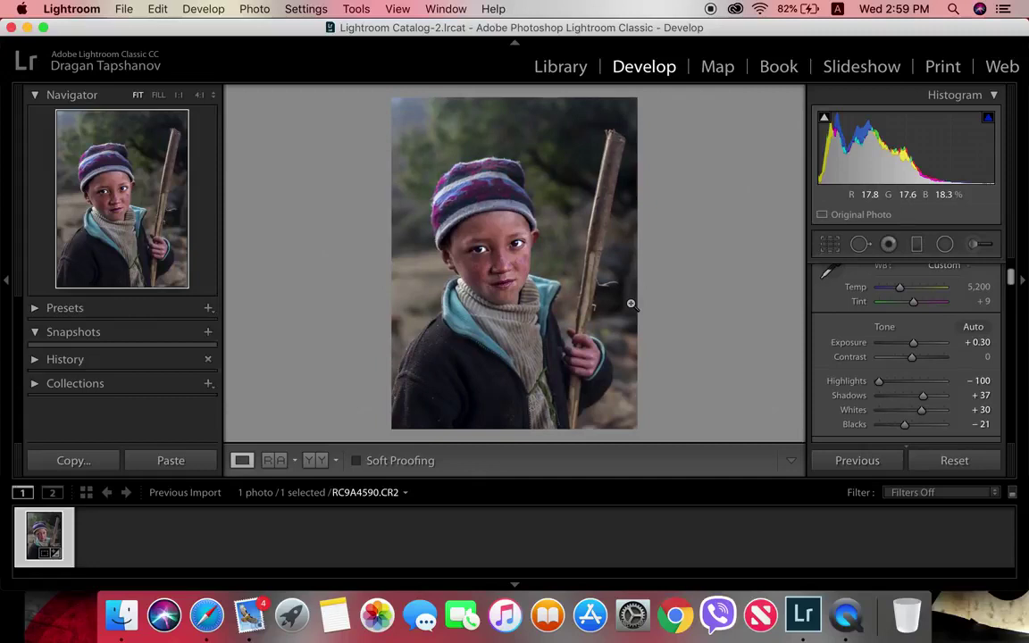
{"action": "key", "text": "backslash"}
{"action": "key", "text": "backslash"}
{"action": "key", "text": "backslash"}
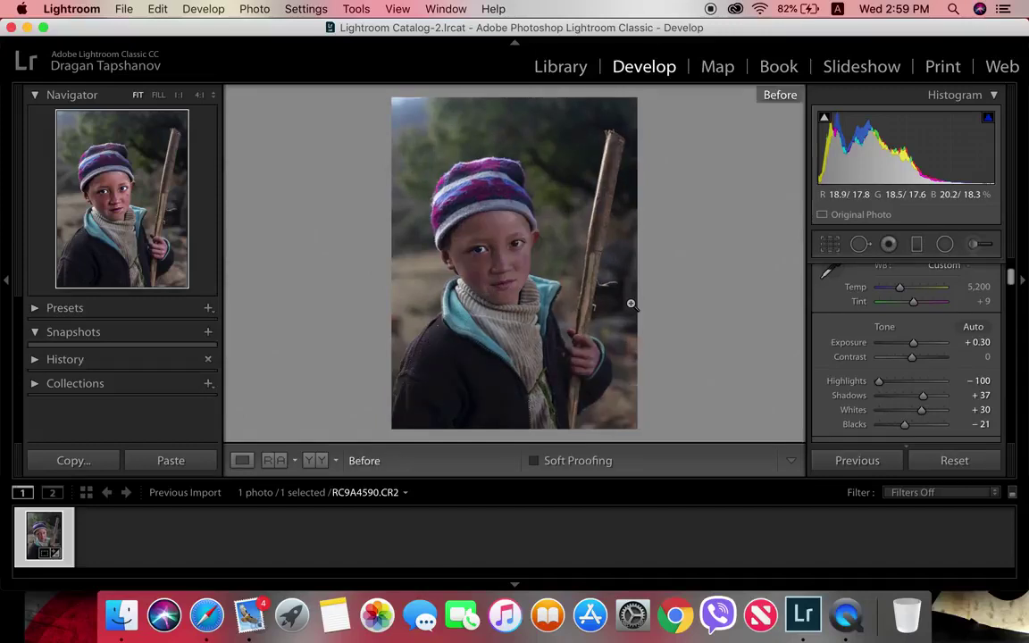
{"action": "key", "text": "backslash"}
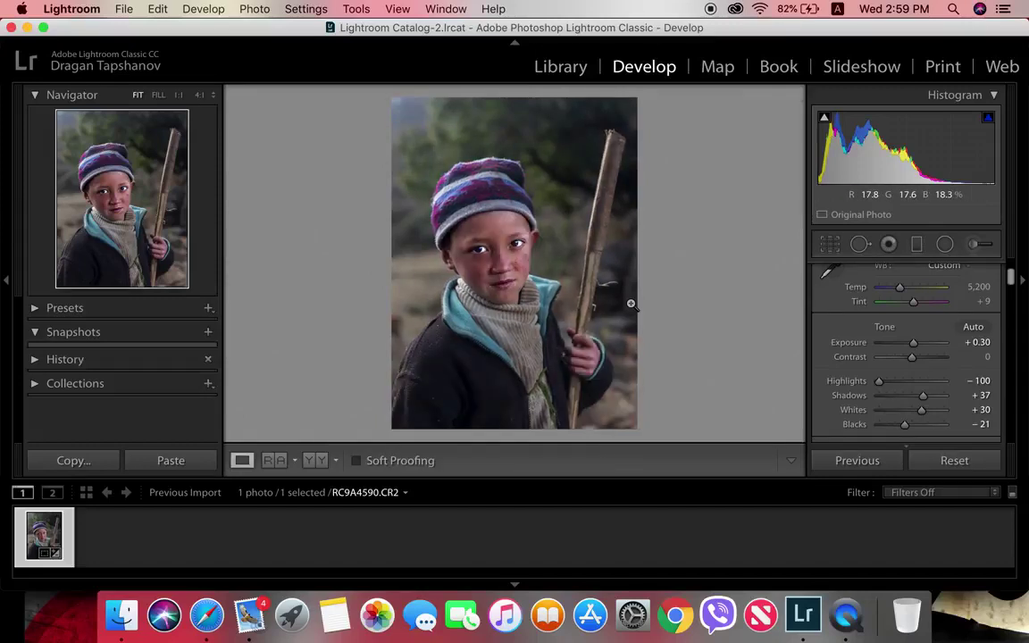